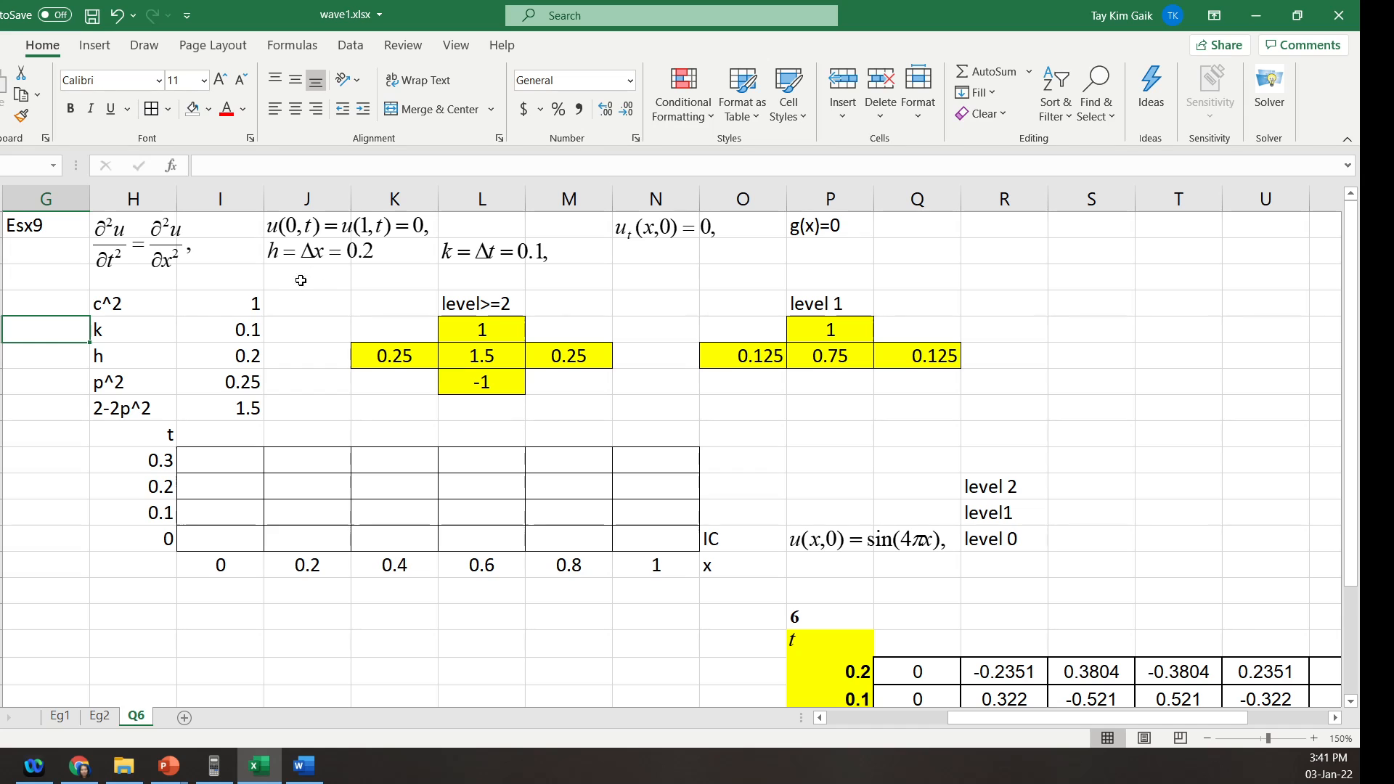
- Re-enter the p^2 value in I7 as the formula =I5^2*I4/I6^2
click(233, 379)
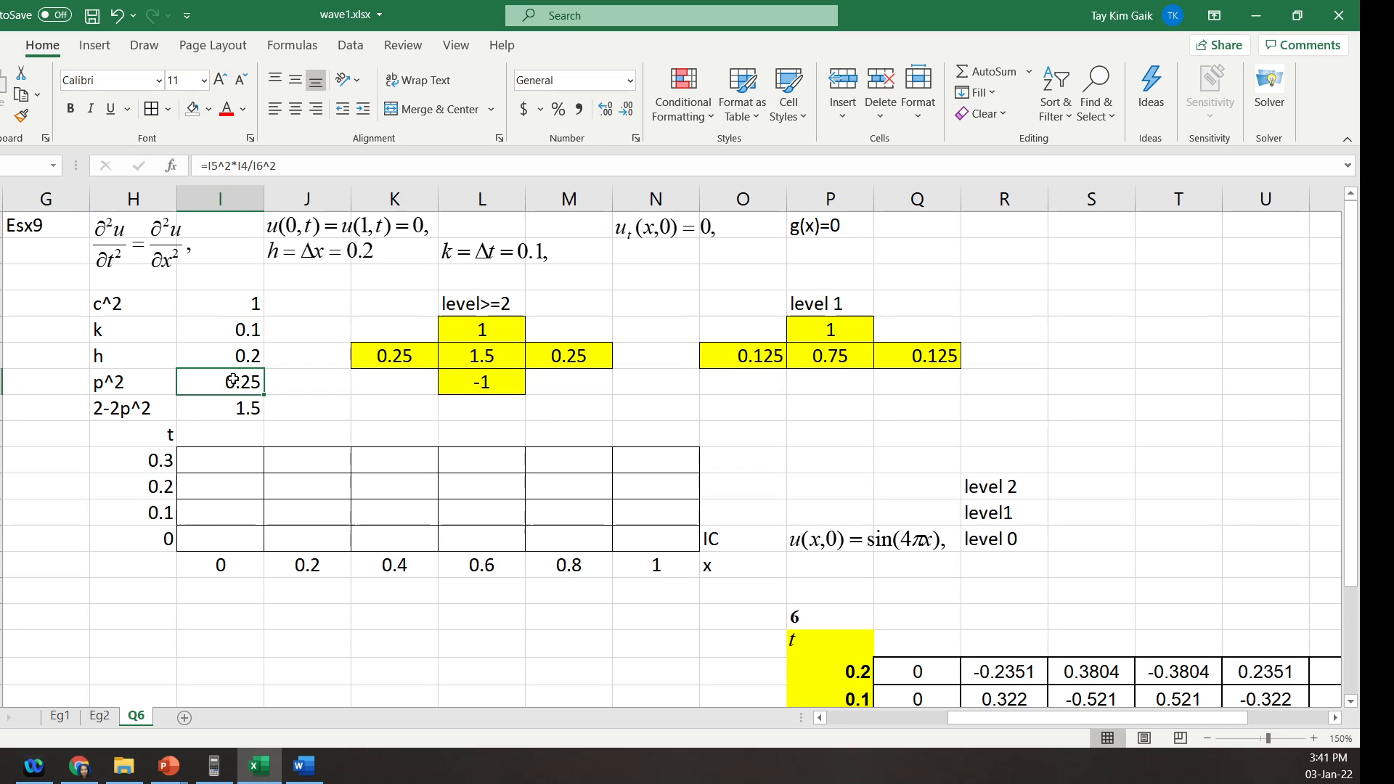
key(Delete)
text(=)
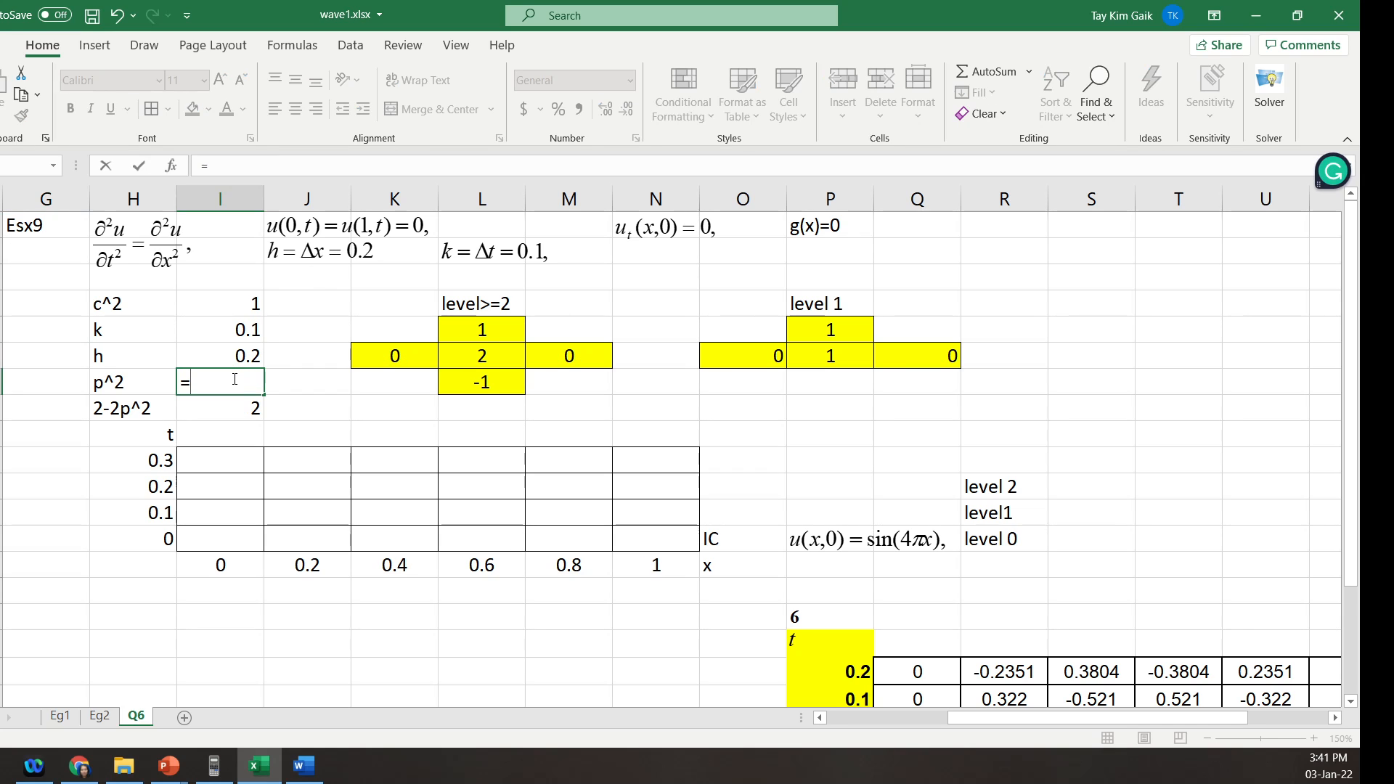
click(243, 332)
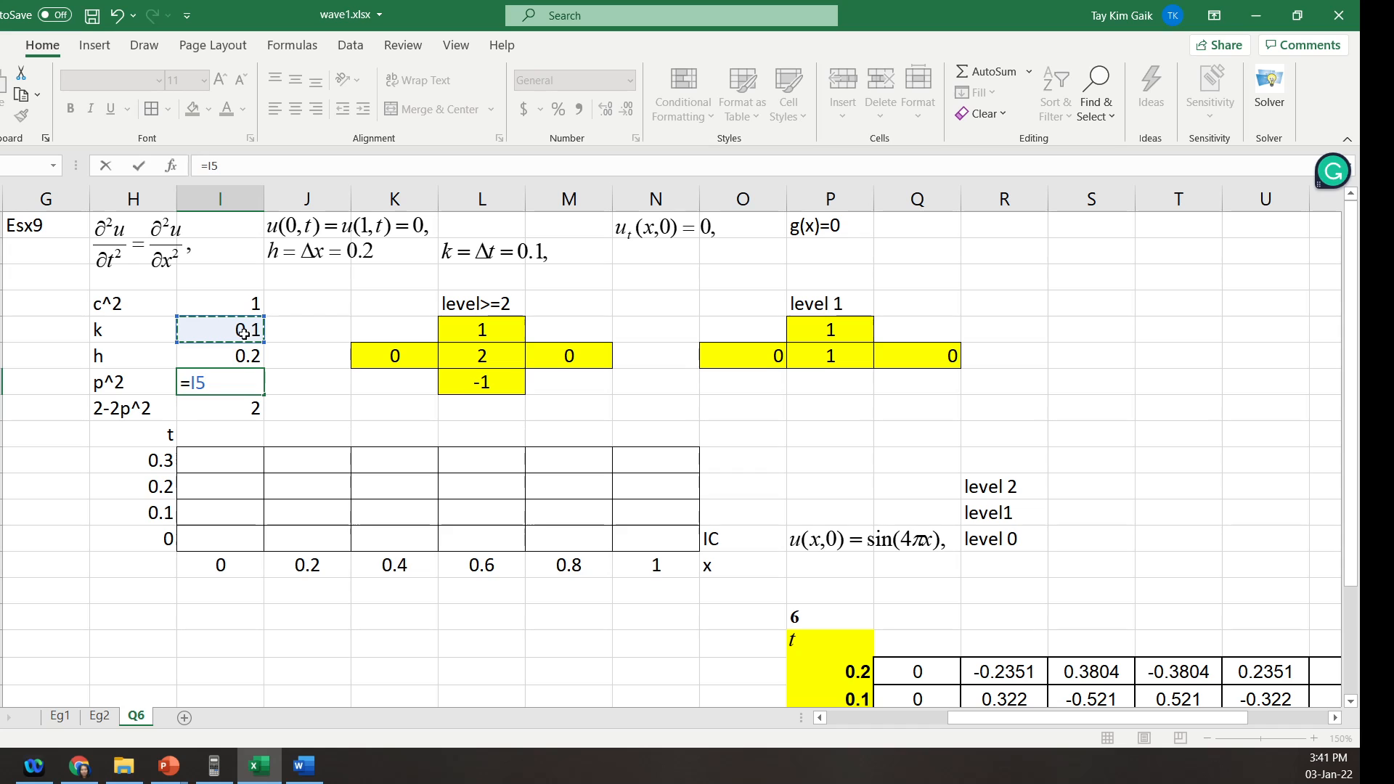
text(^2)
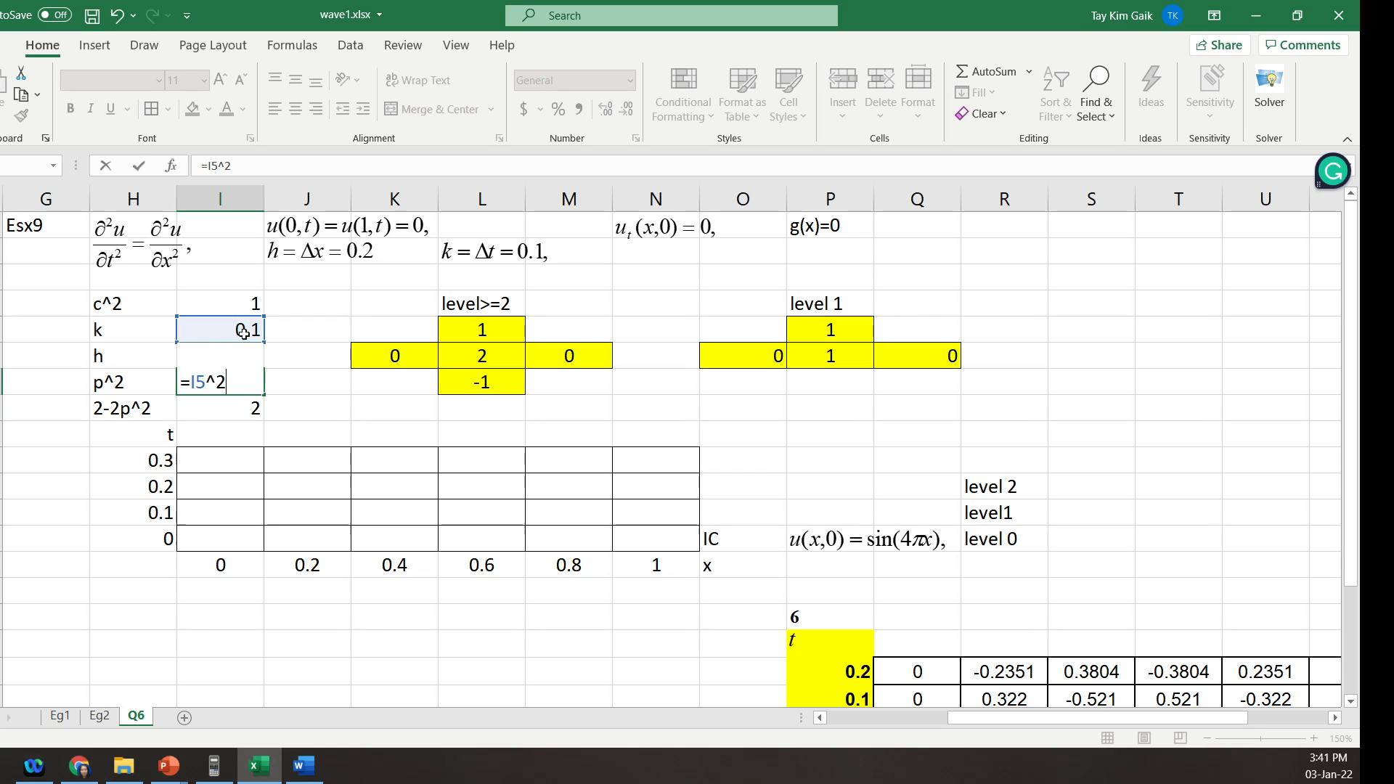
text(*)
click(238, 306)
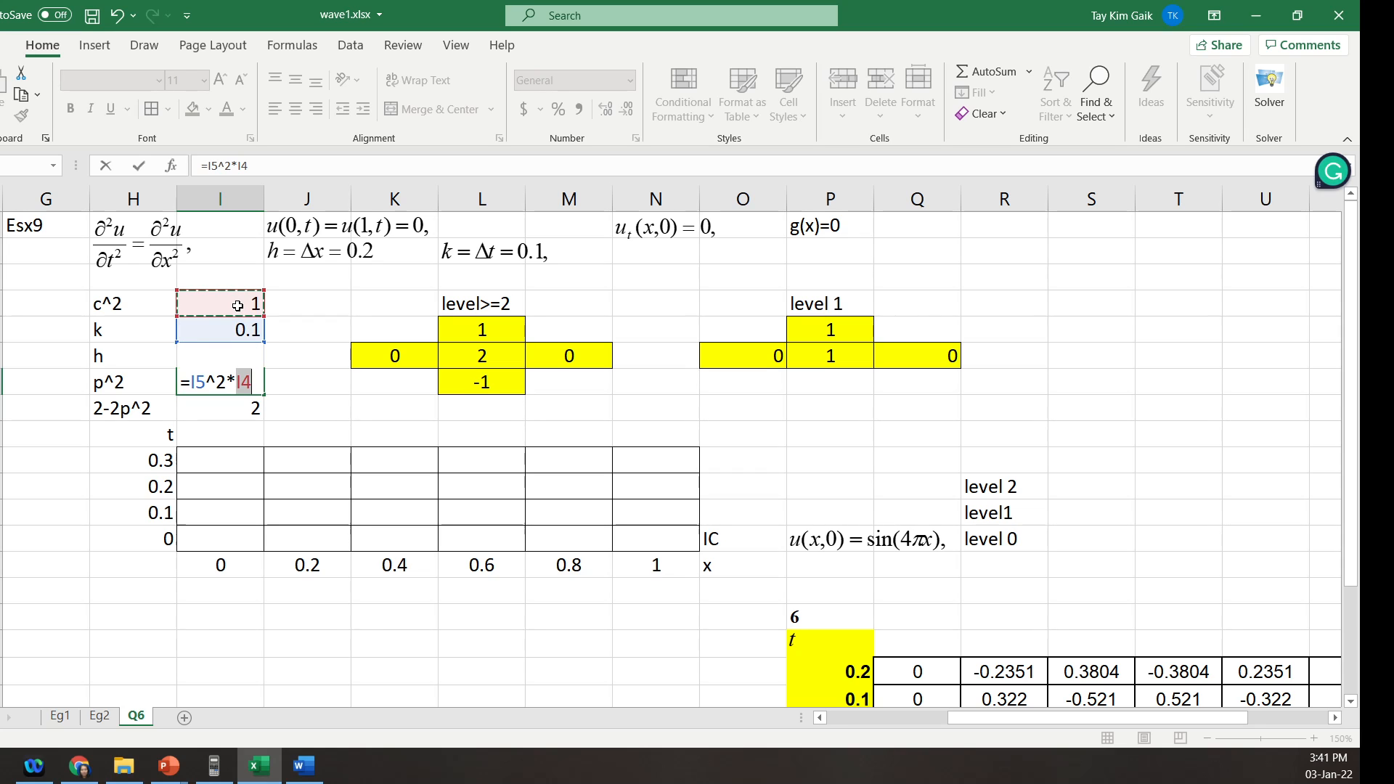
text(/I6^2)
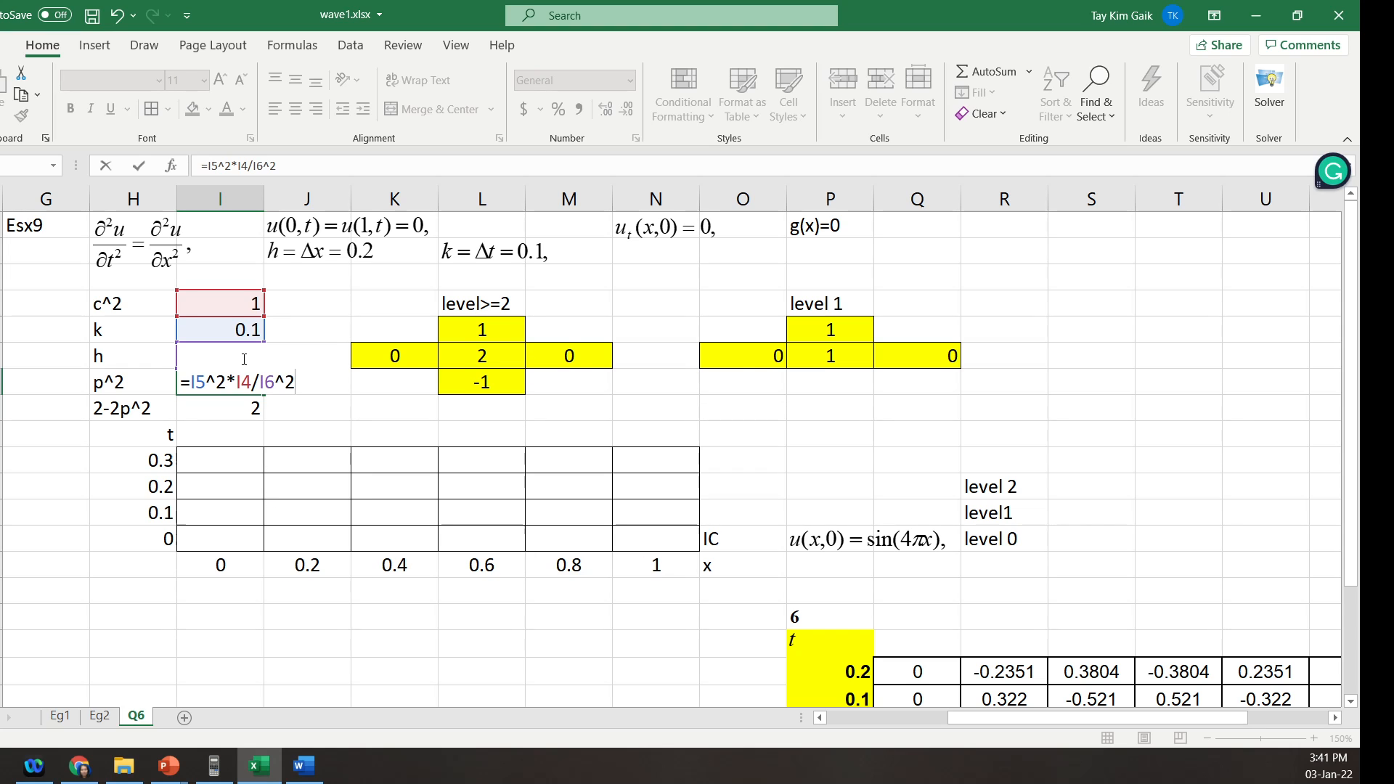
key(Return)
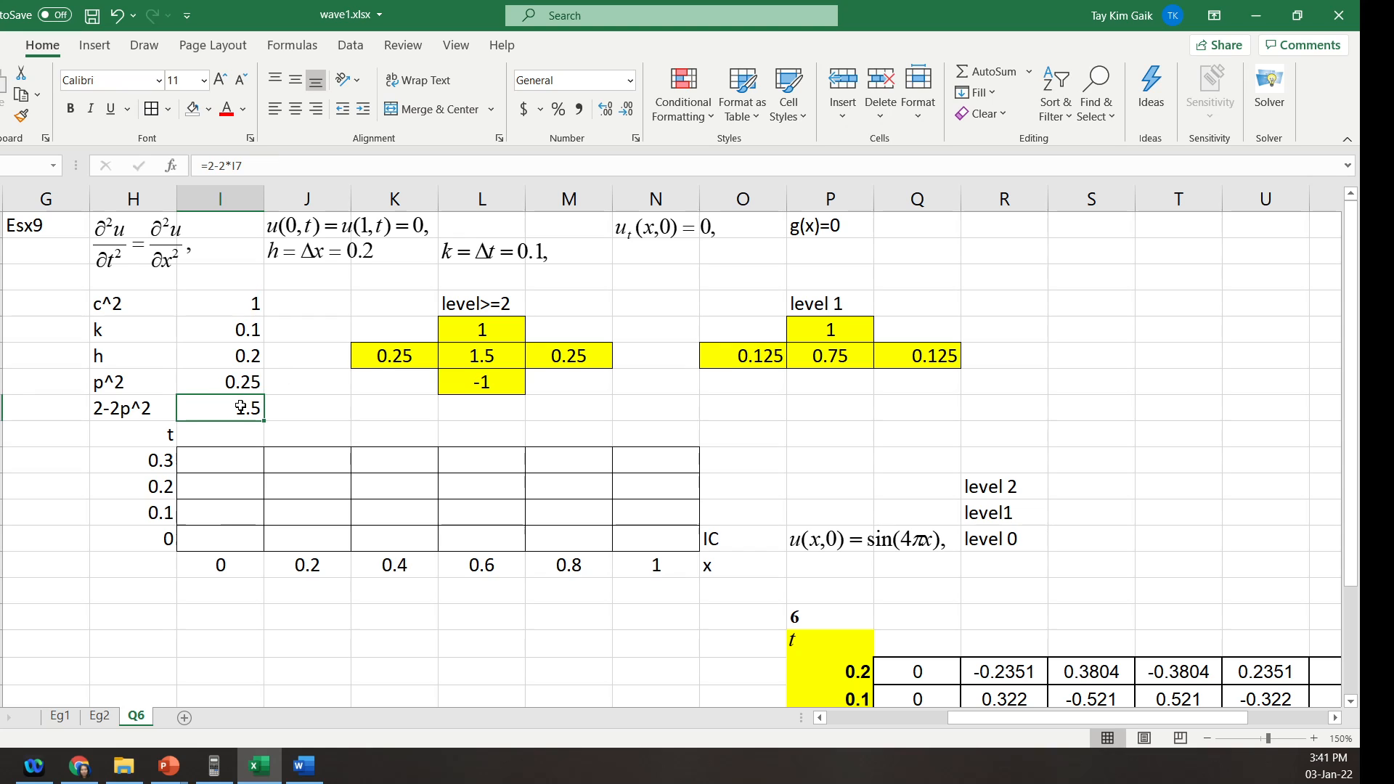
- Re-enter the 2-2p^2 value in I8 as the formula =2-2*I7
key(BackSpace)
text(=)
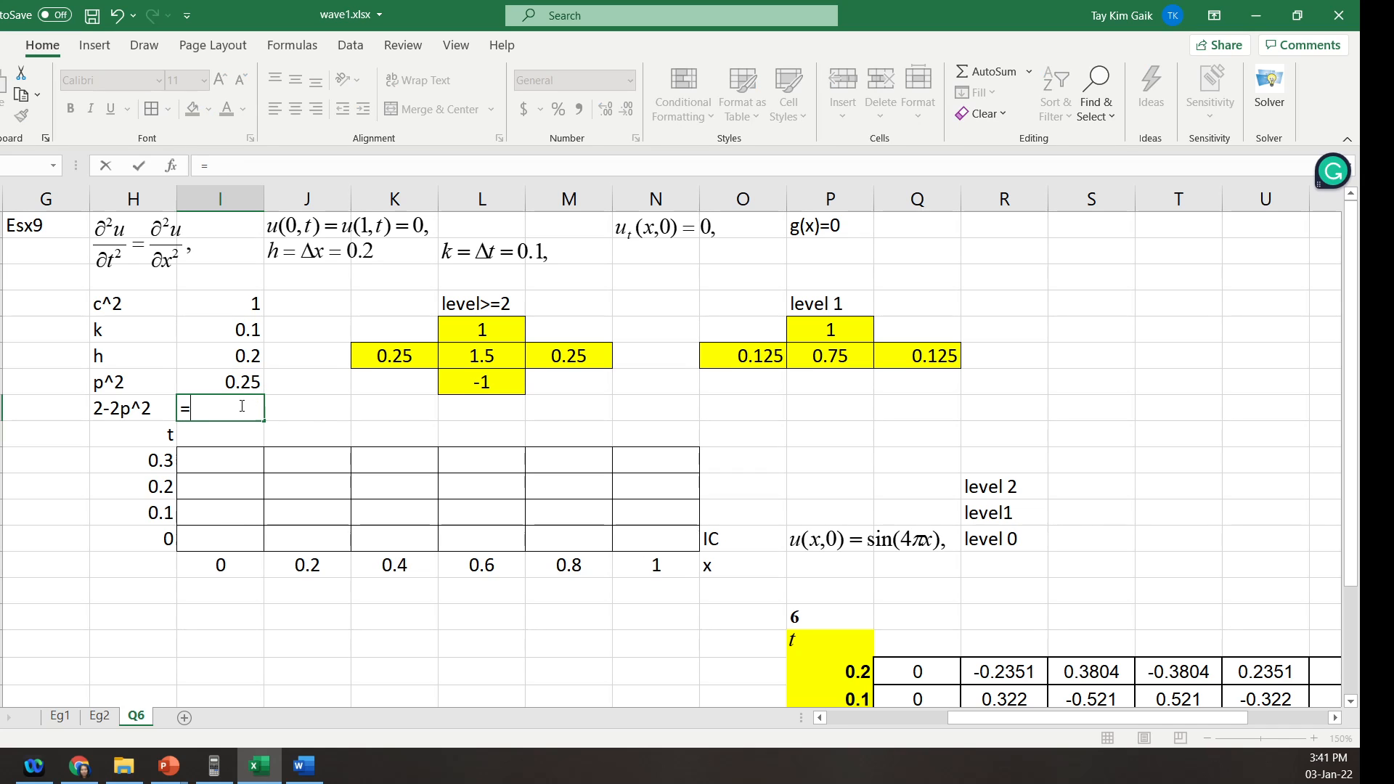
text(2-2*)
click(241, 387)
key(Return)
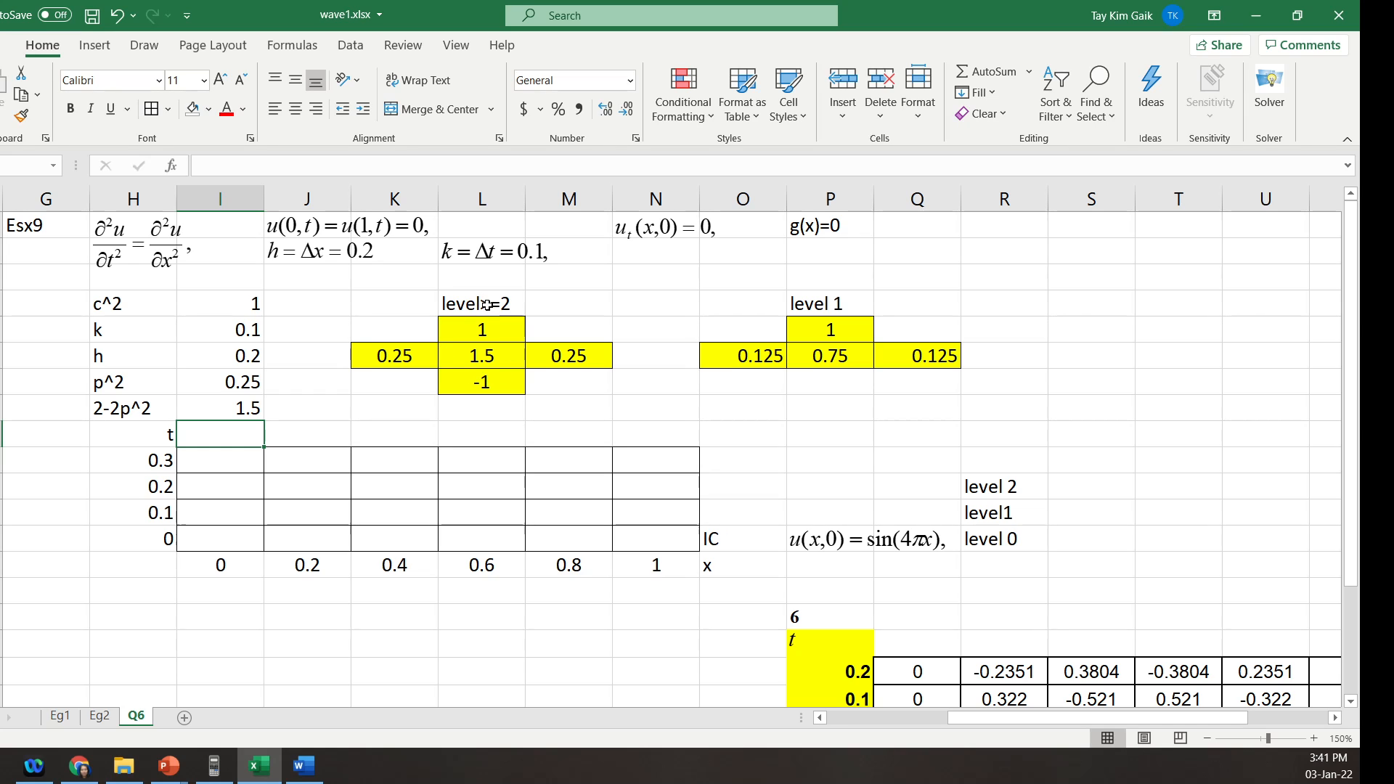
click(492, 327)
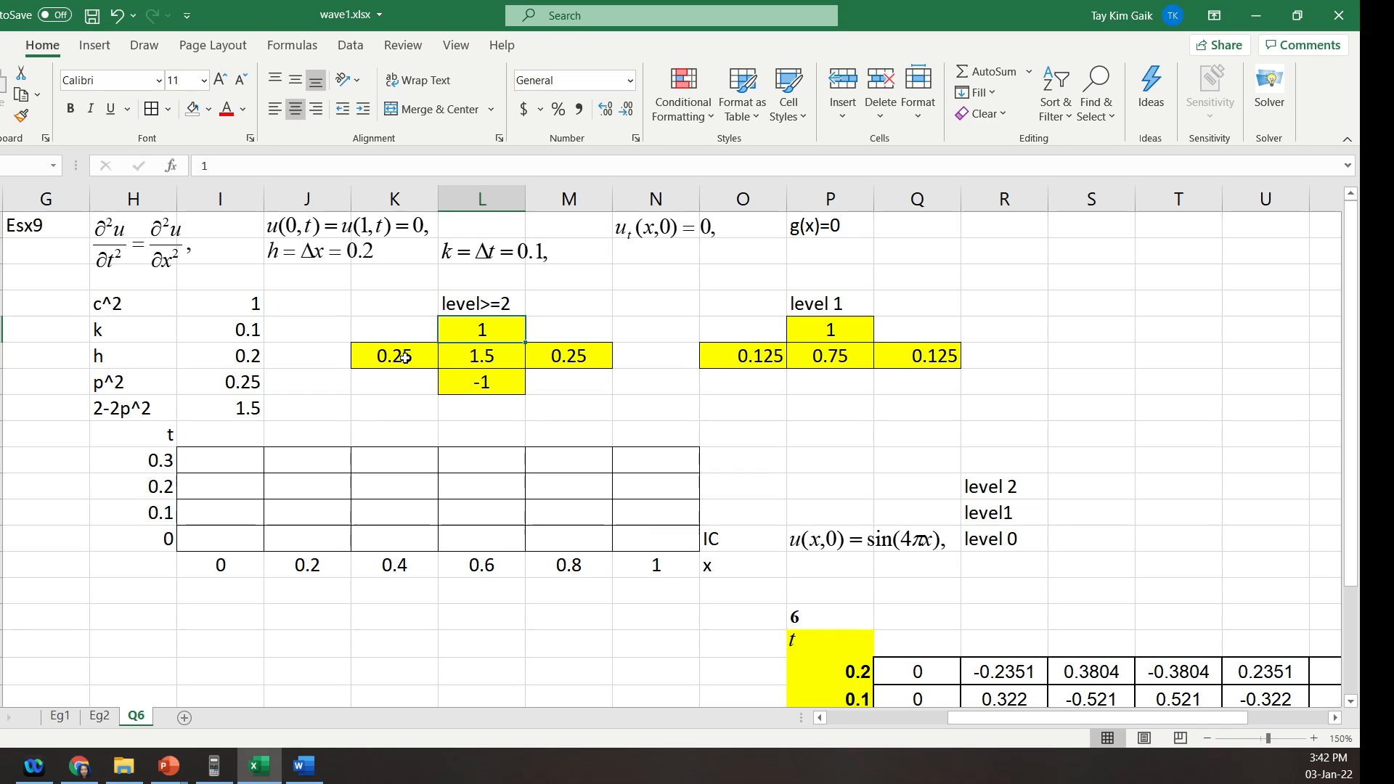
click(473, 356)
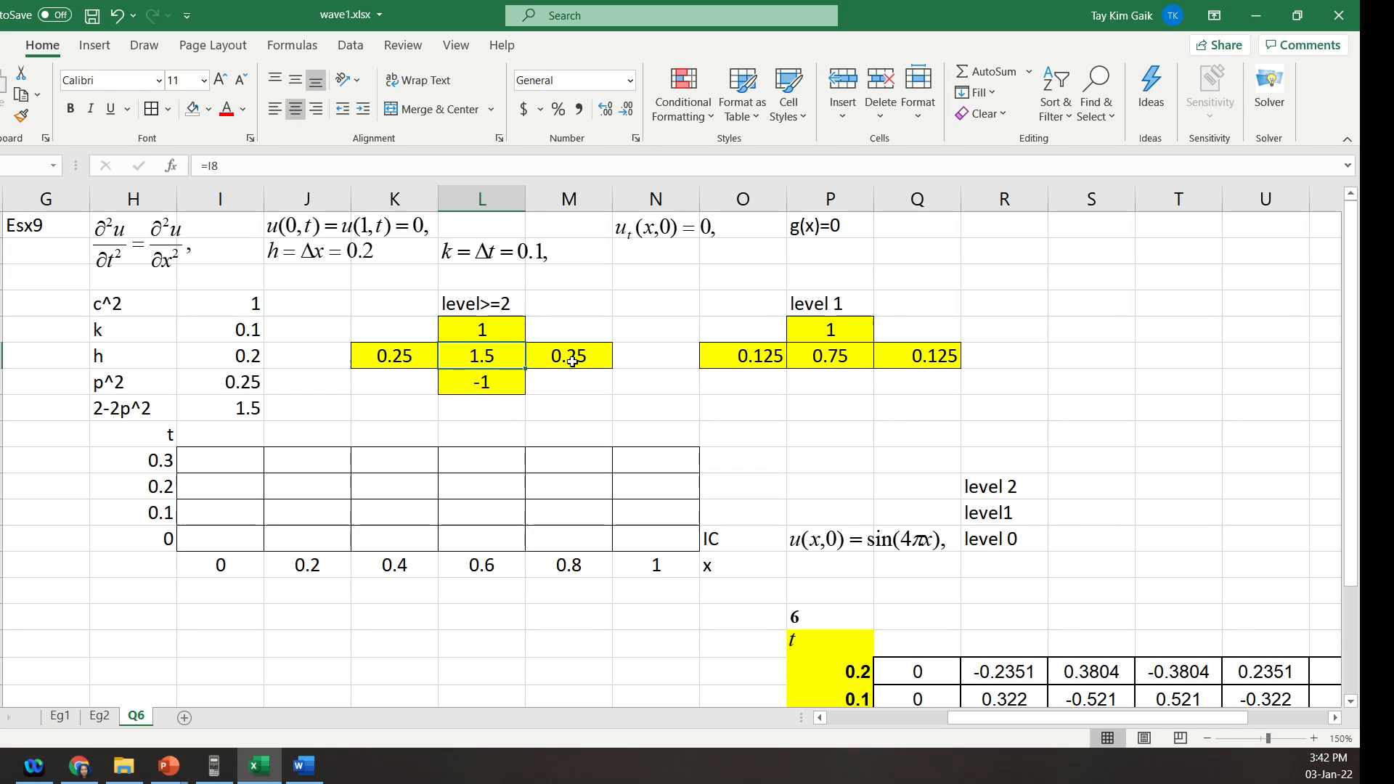
click(573, 361)
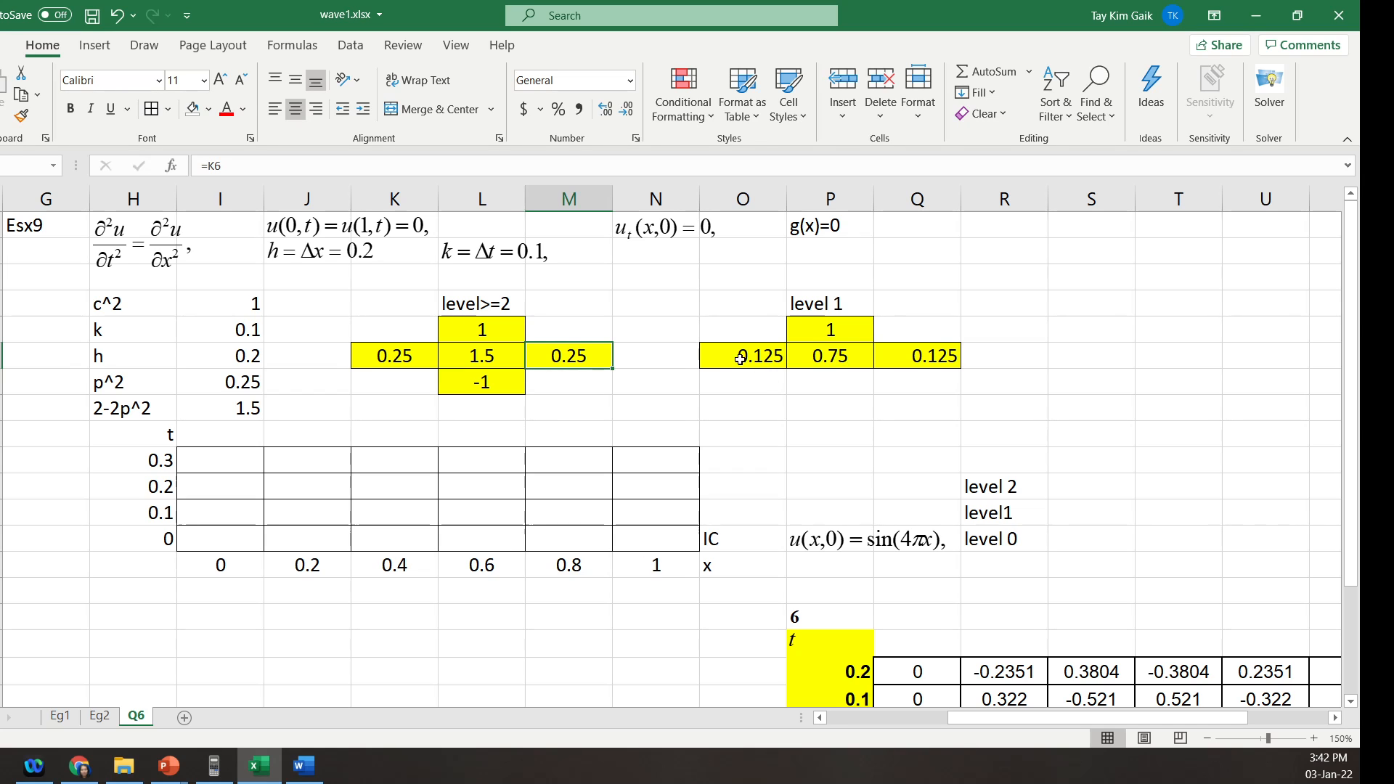
- Centre-align the three level 1 stencil coefficients in O6:Q6
drag(740, 359, 937, 356)
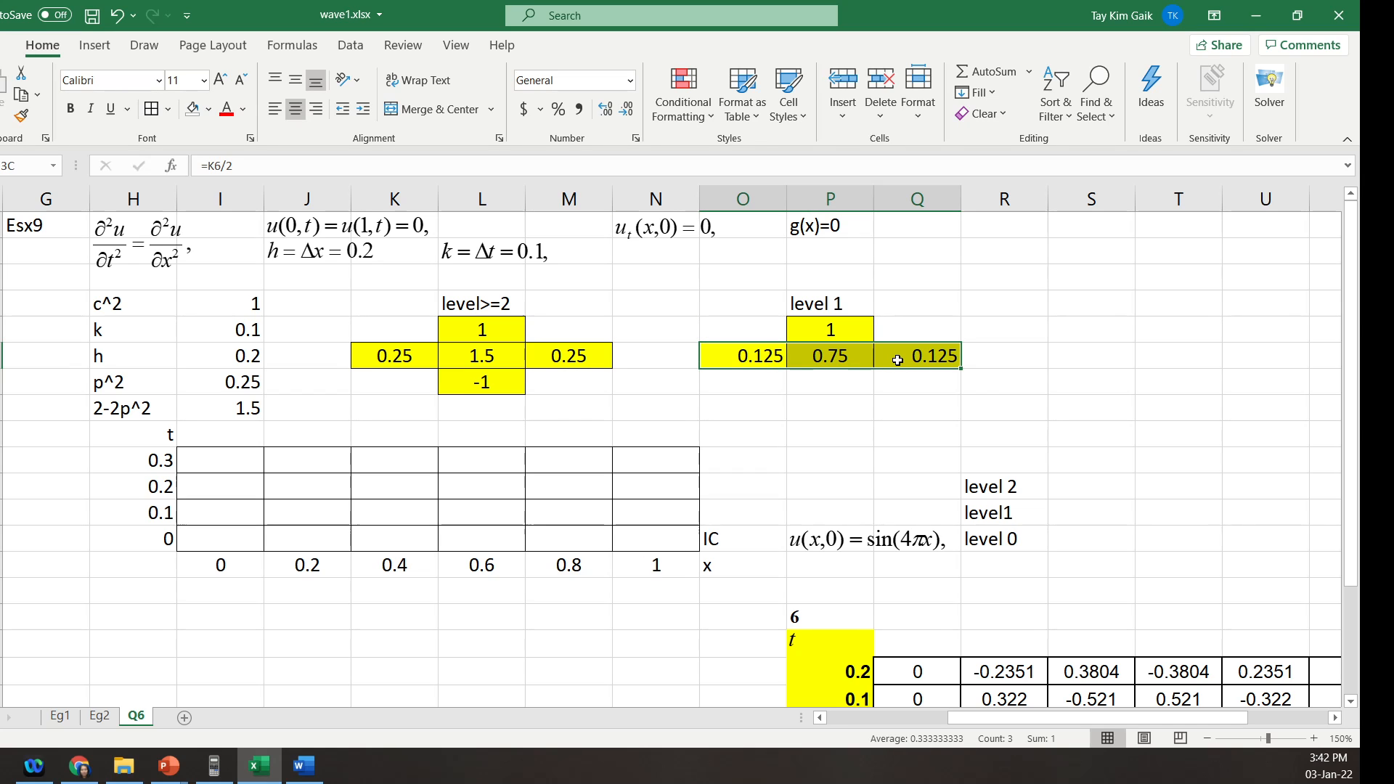
click(295, 109)
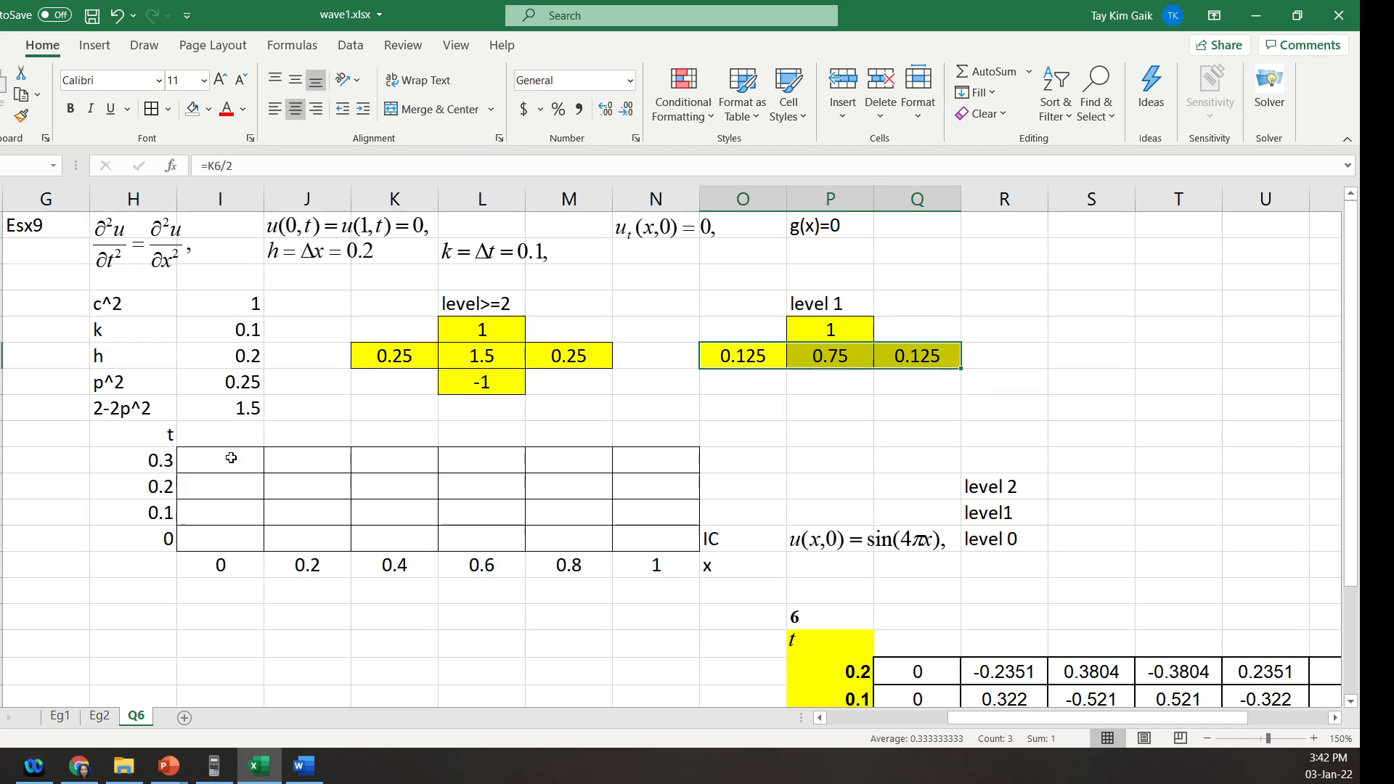
- Enter =0 as the x = 0 boundary condition in I10 and fill it down to I13
drag(231, 459, 208, 526)
text(=0)
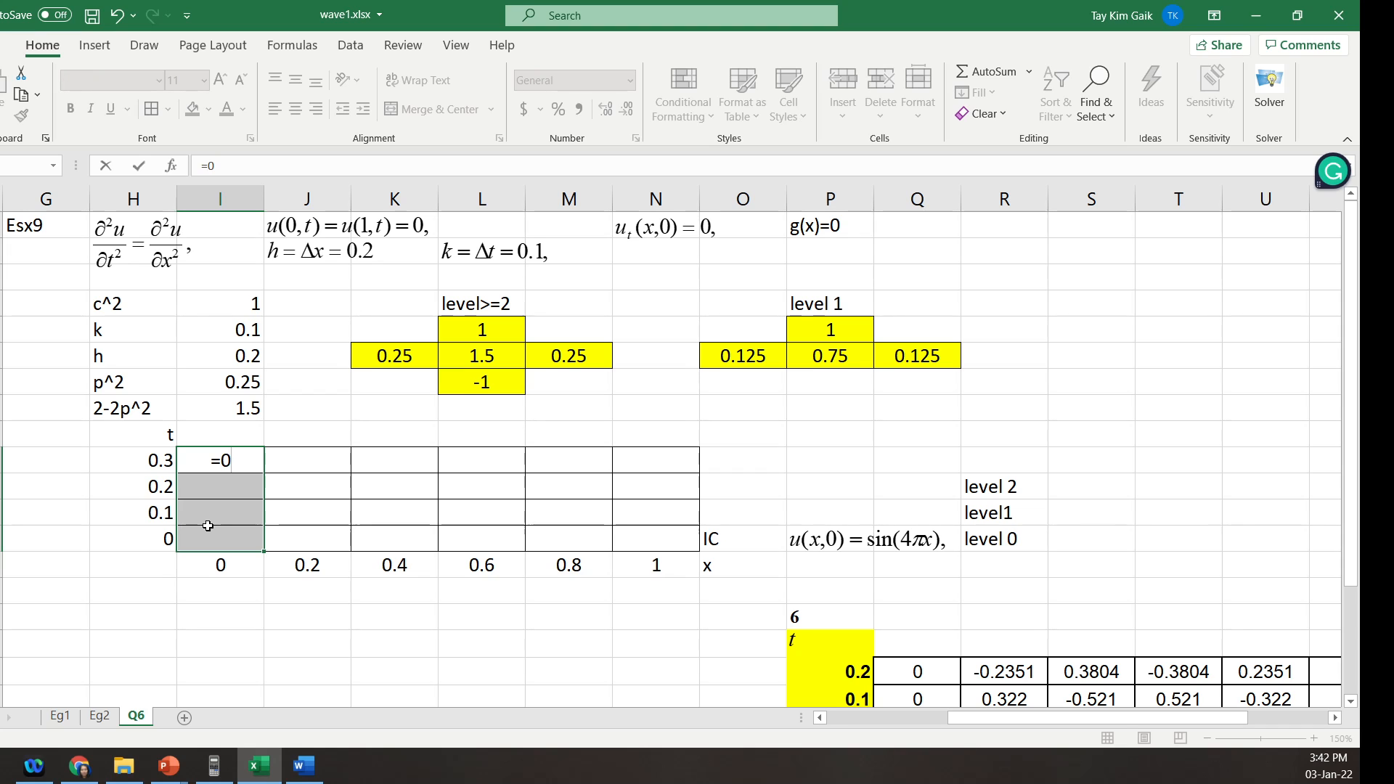
key(Return)
click(205, 464)
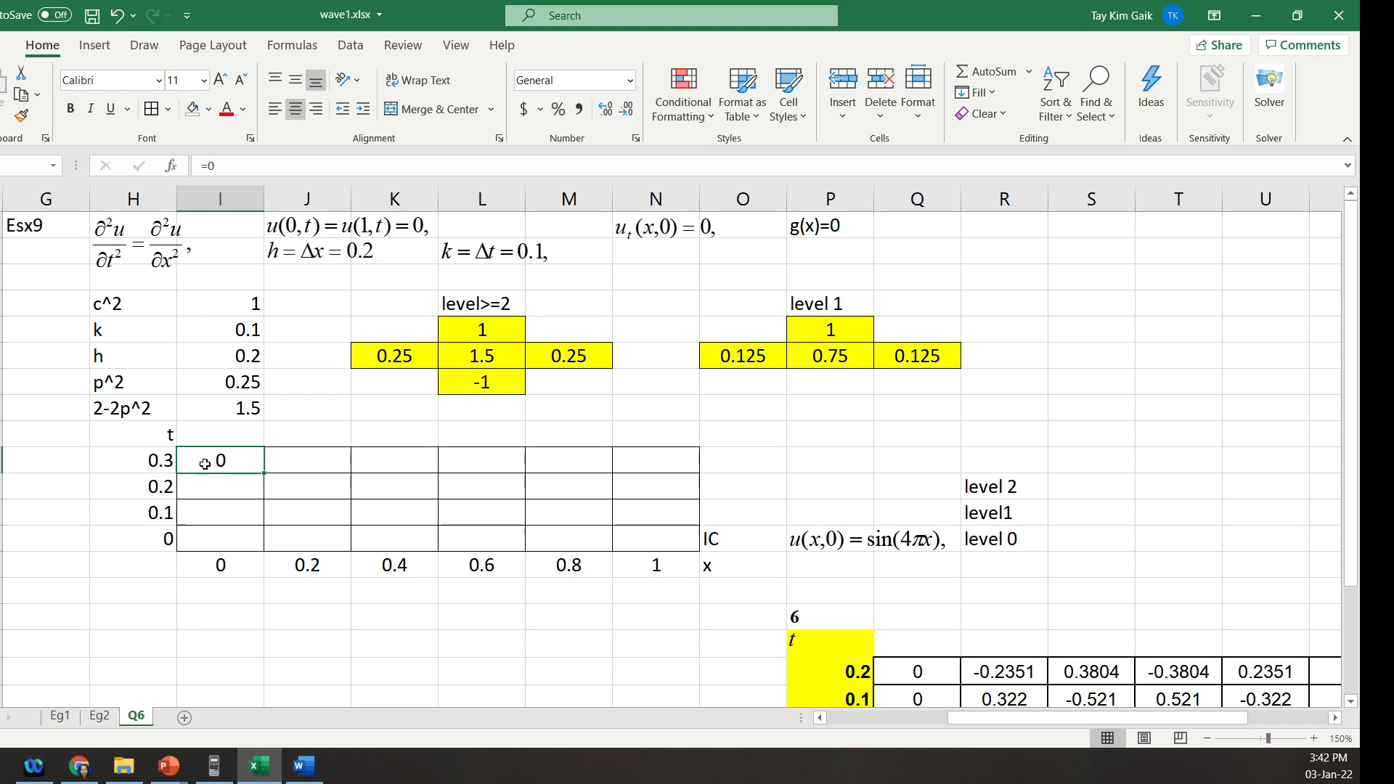
drag(267, 476, 265, 545)
- Enter =0 as the x = 1 boundary condition in N10 and fill it down to N13
click(641, 458)
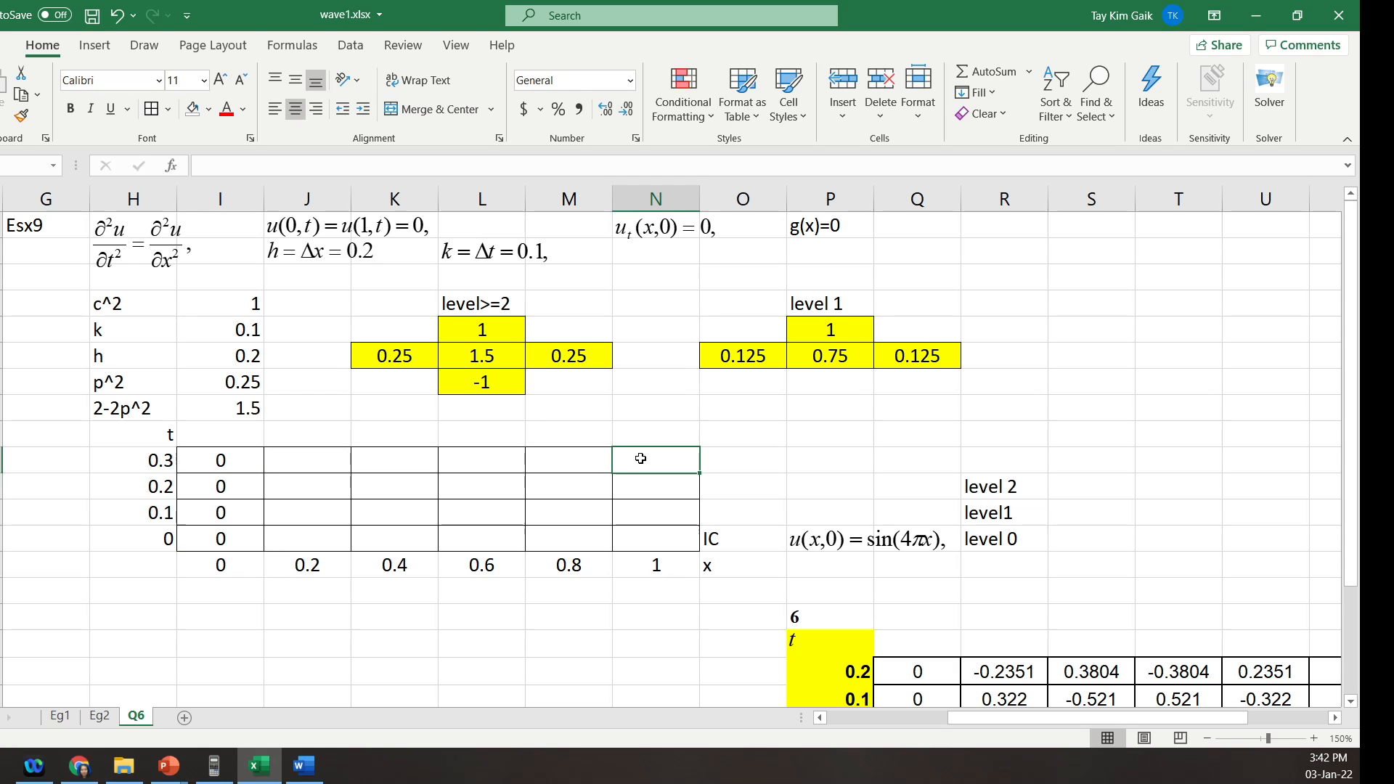
text(=0)
key(Return)
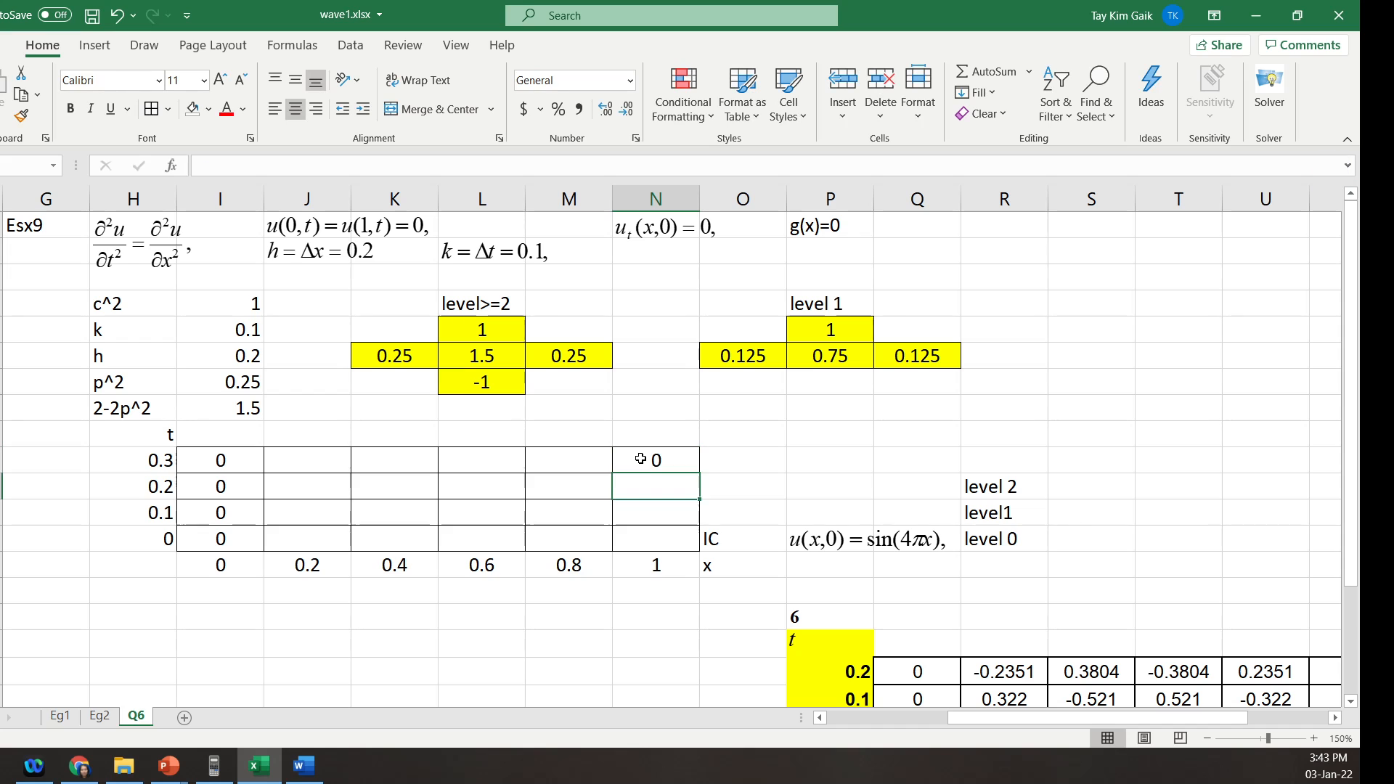
click(640, 458)
drag(698, 474, 699, 550)
click(653, 617)
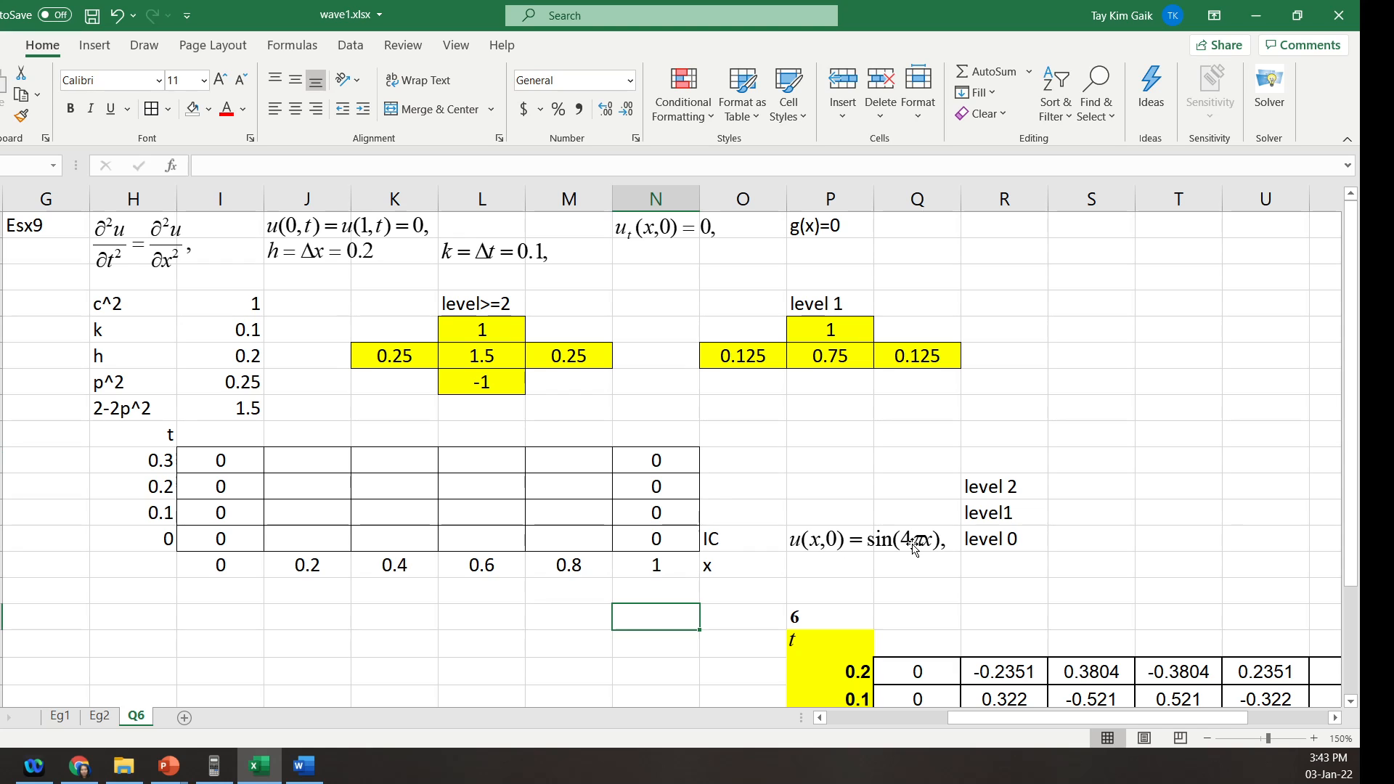
- Enter the initial-condition formula =SIN(4*PI()*I14) in J13, at t = 0 and x = 0.2
click(315, 541)
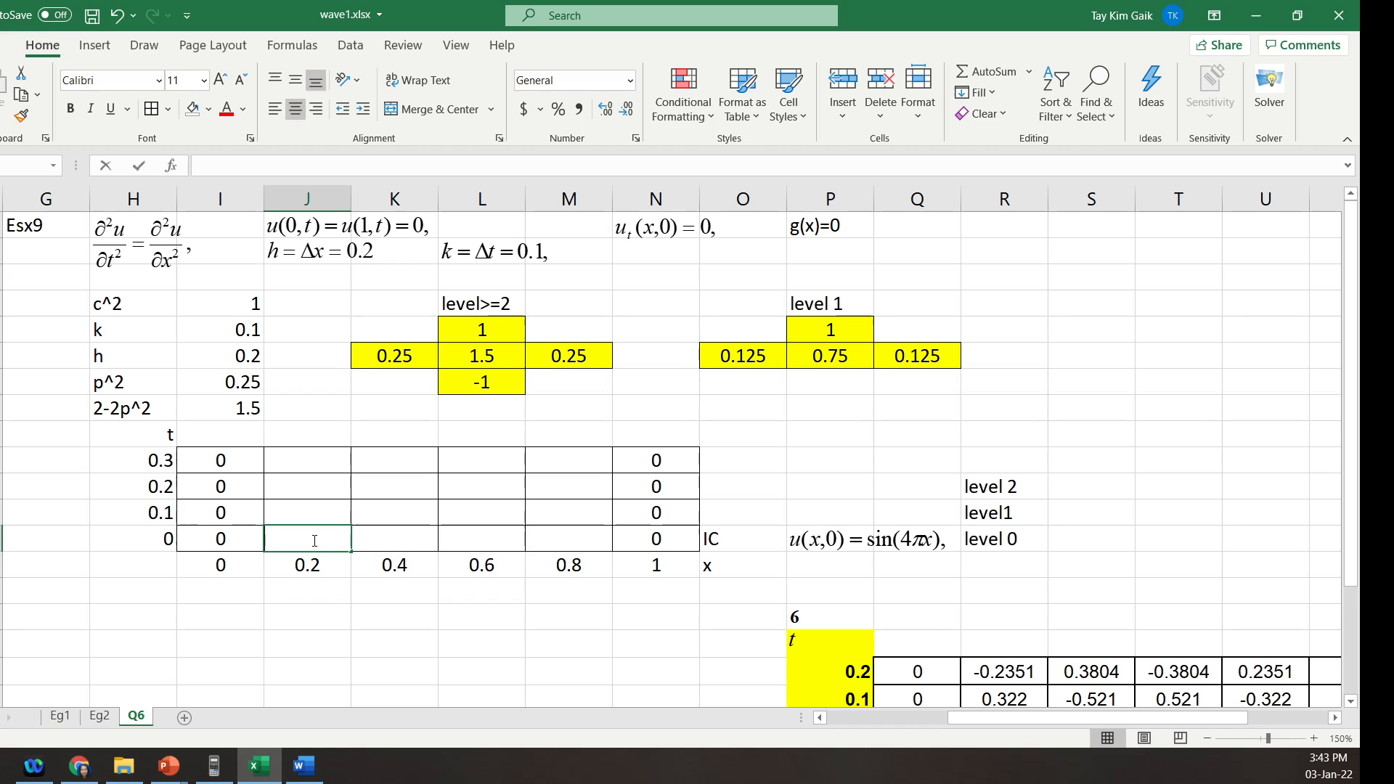
text(=sin()
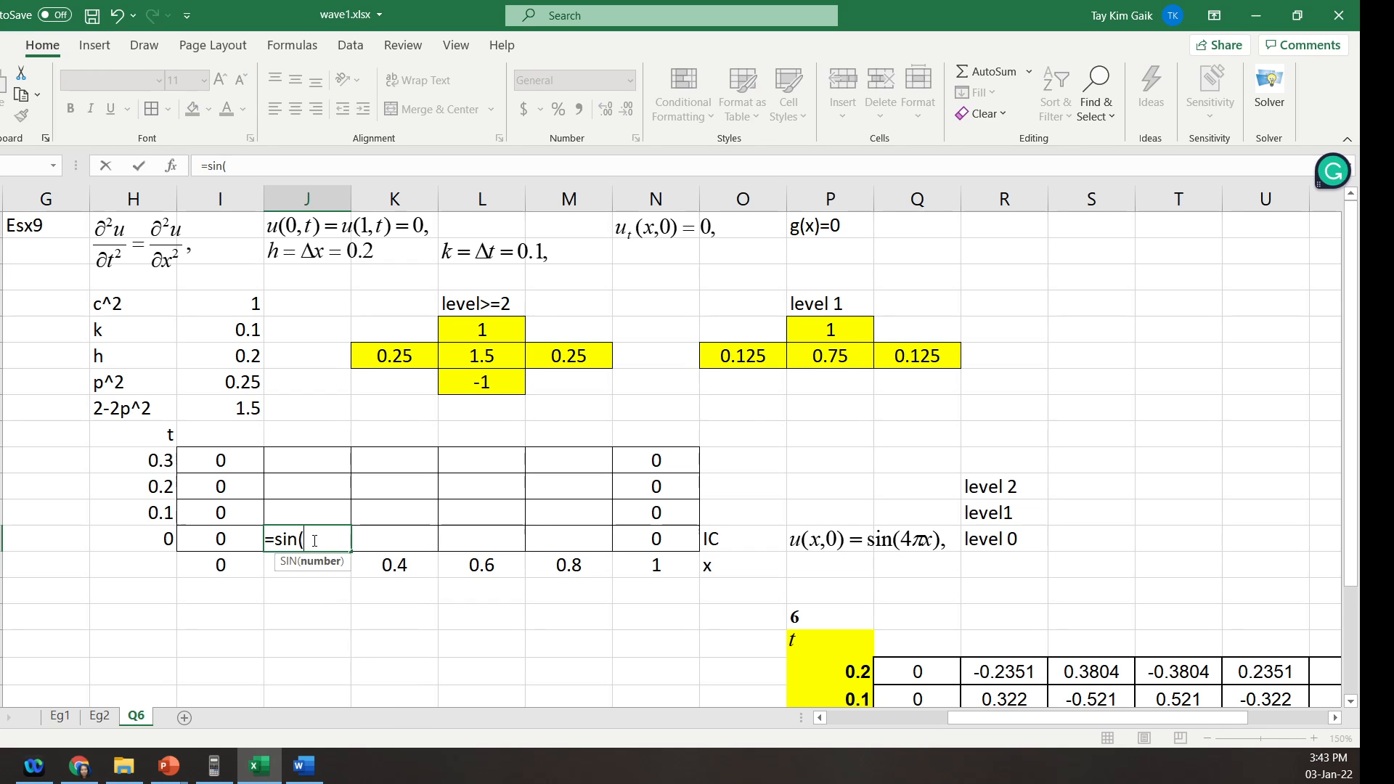
text(4*pi)
key(Tab)
text())
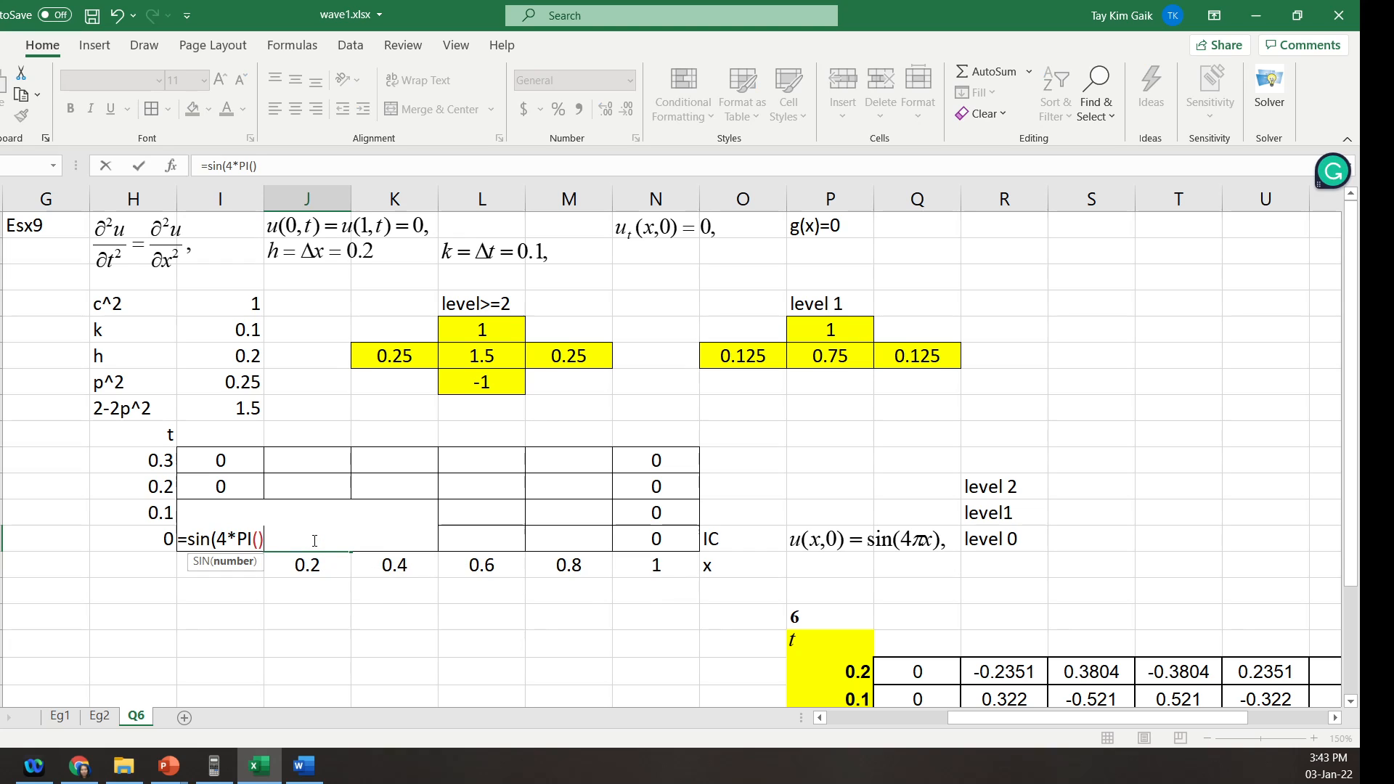
text())
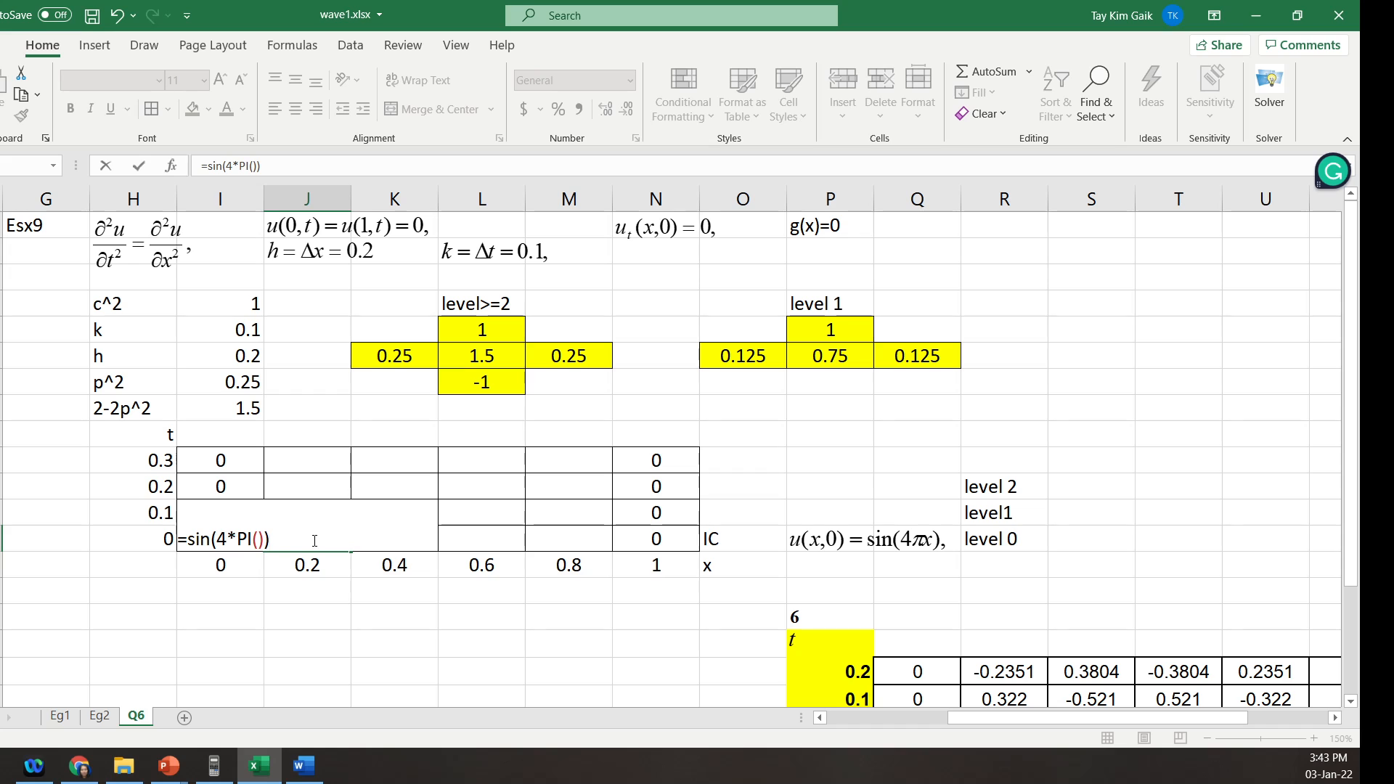
click(266, 539)
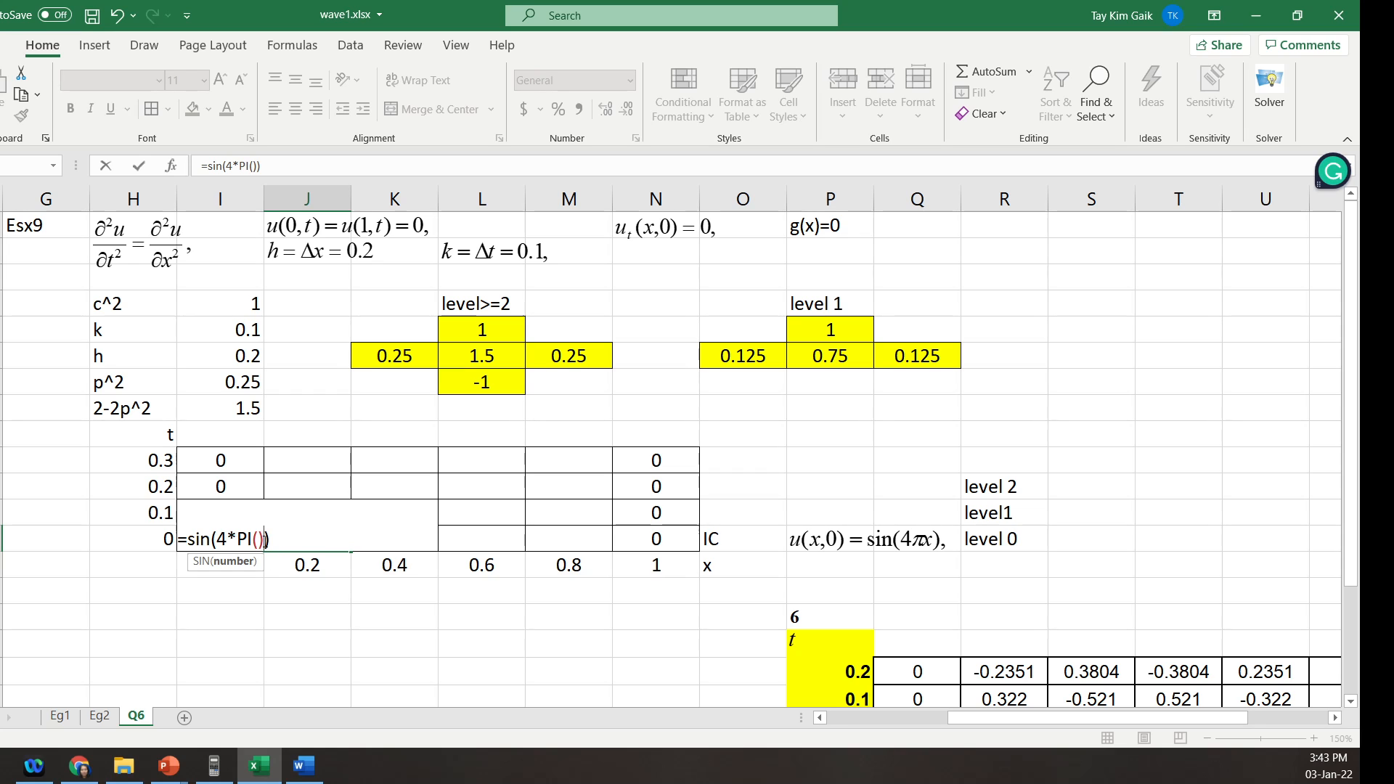
text(*)
click(187, 570)
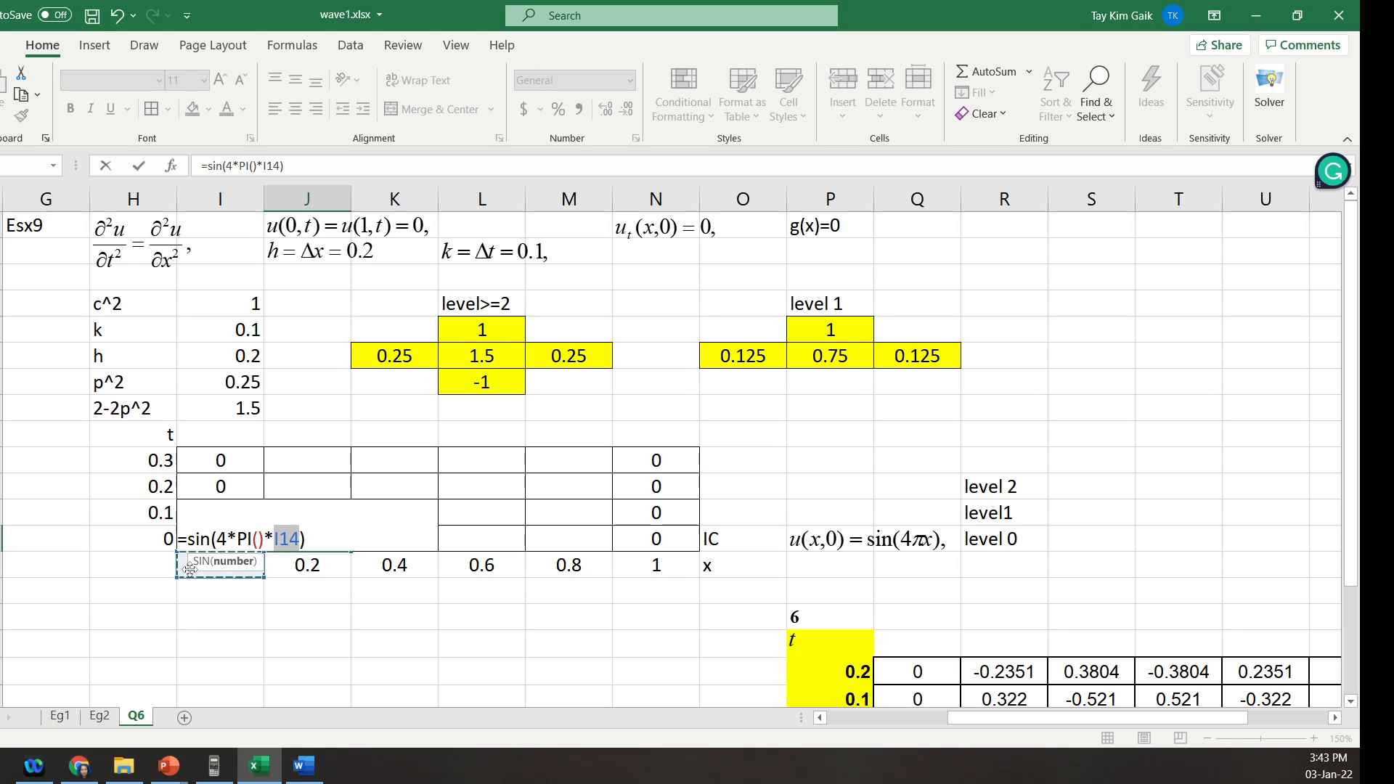
key(Return)
- Correct the x reference in J13 so the formula reads =SIN(4*PI()*J14)
click(341, 570)
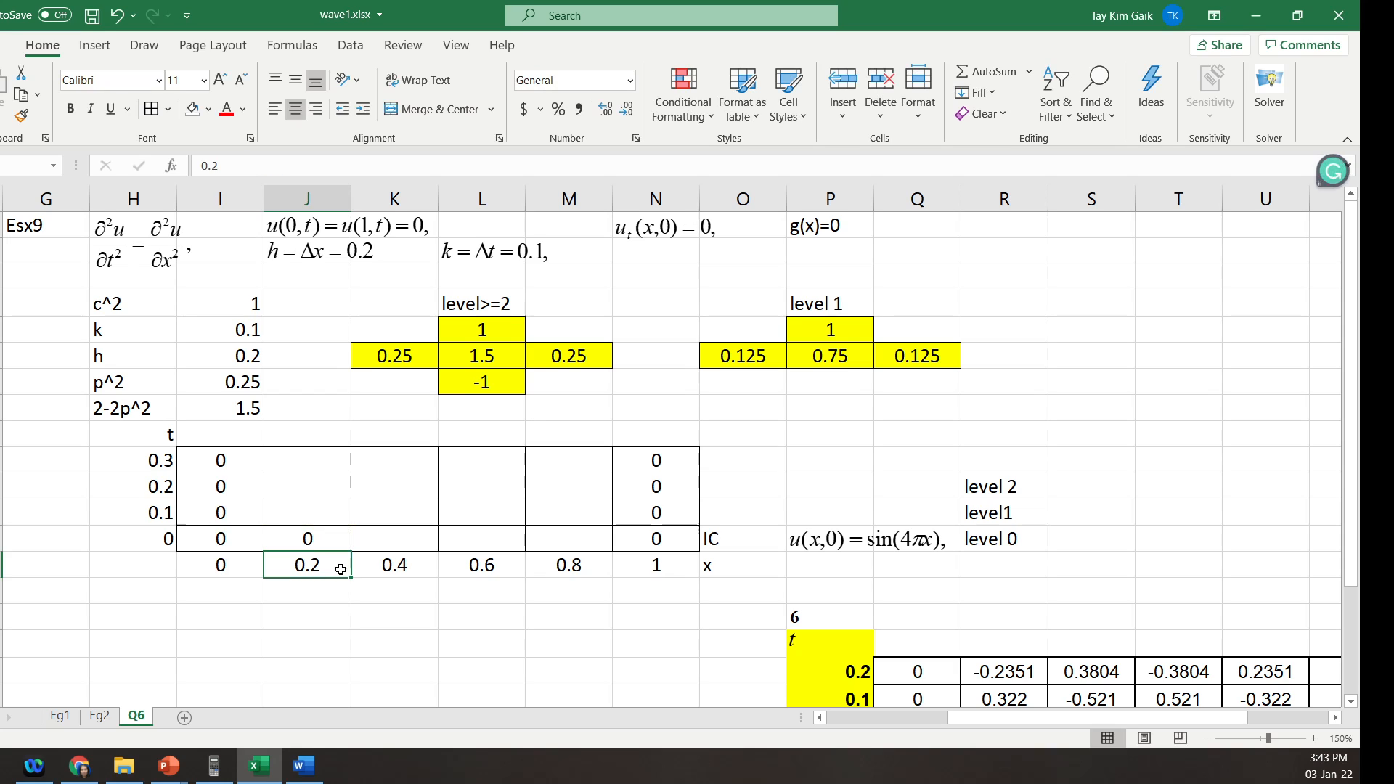
click(313, 539)
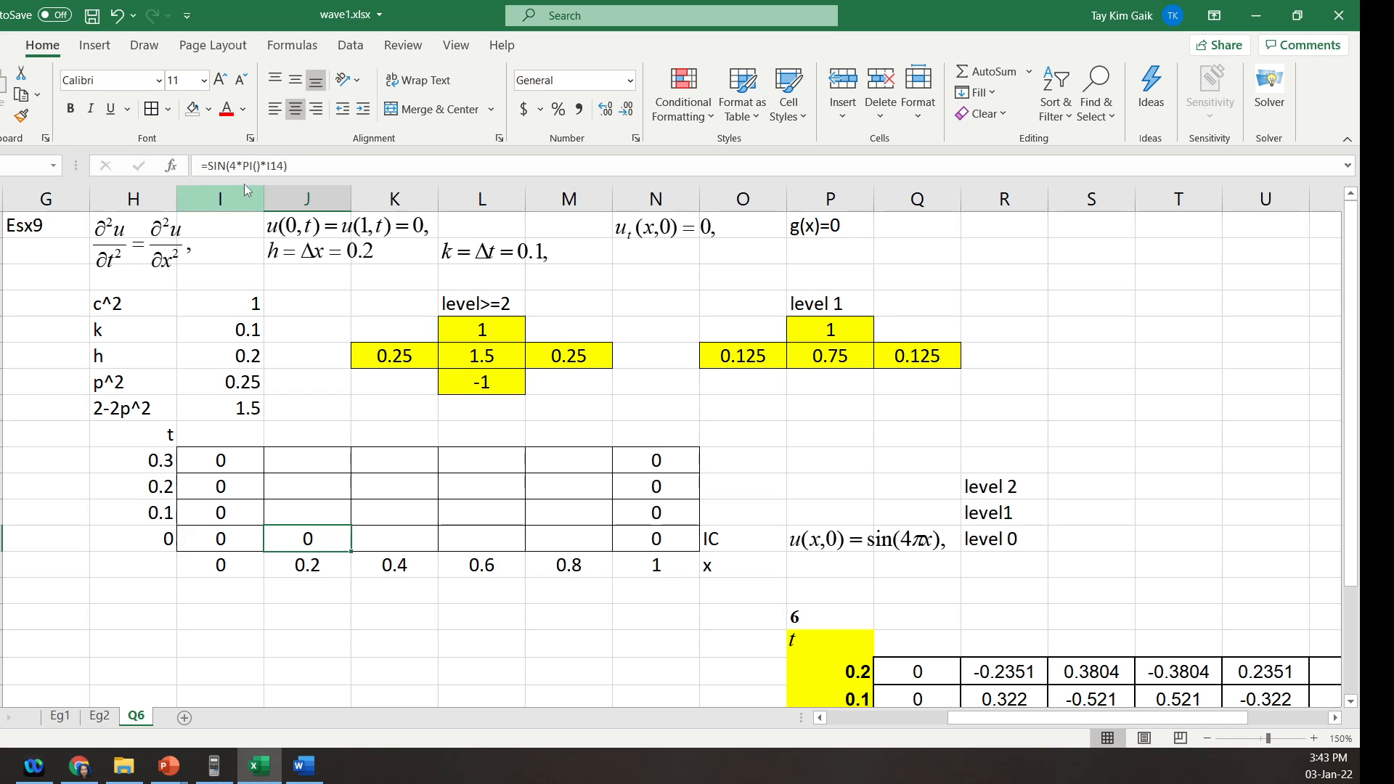
key(F2)
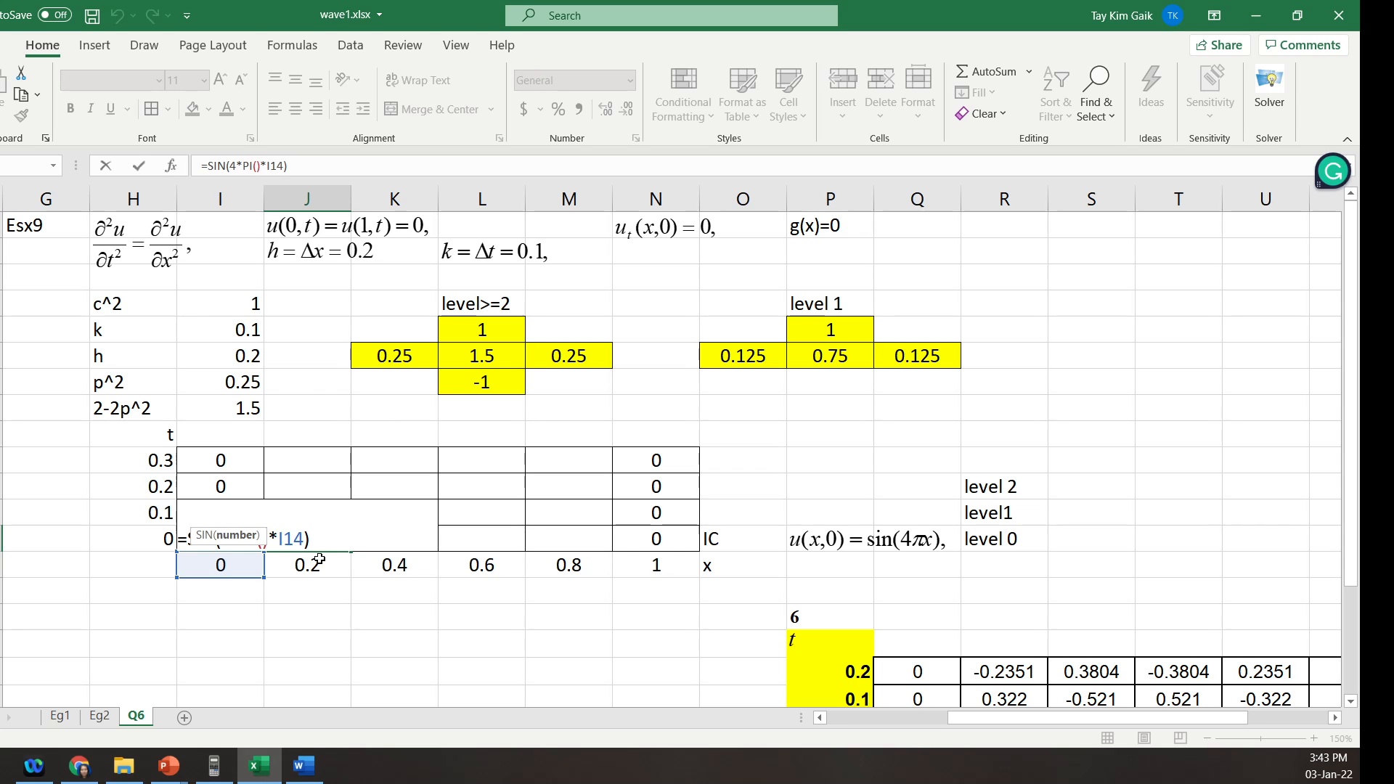
click(279, 541)
key(Delete)
text(J)
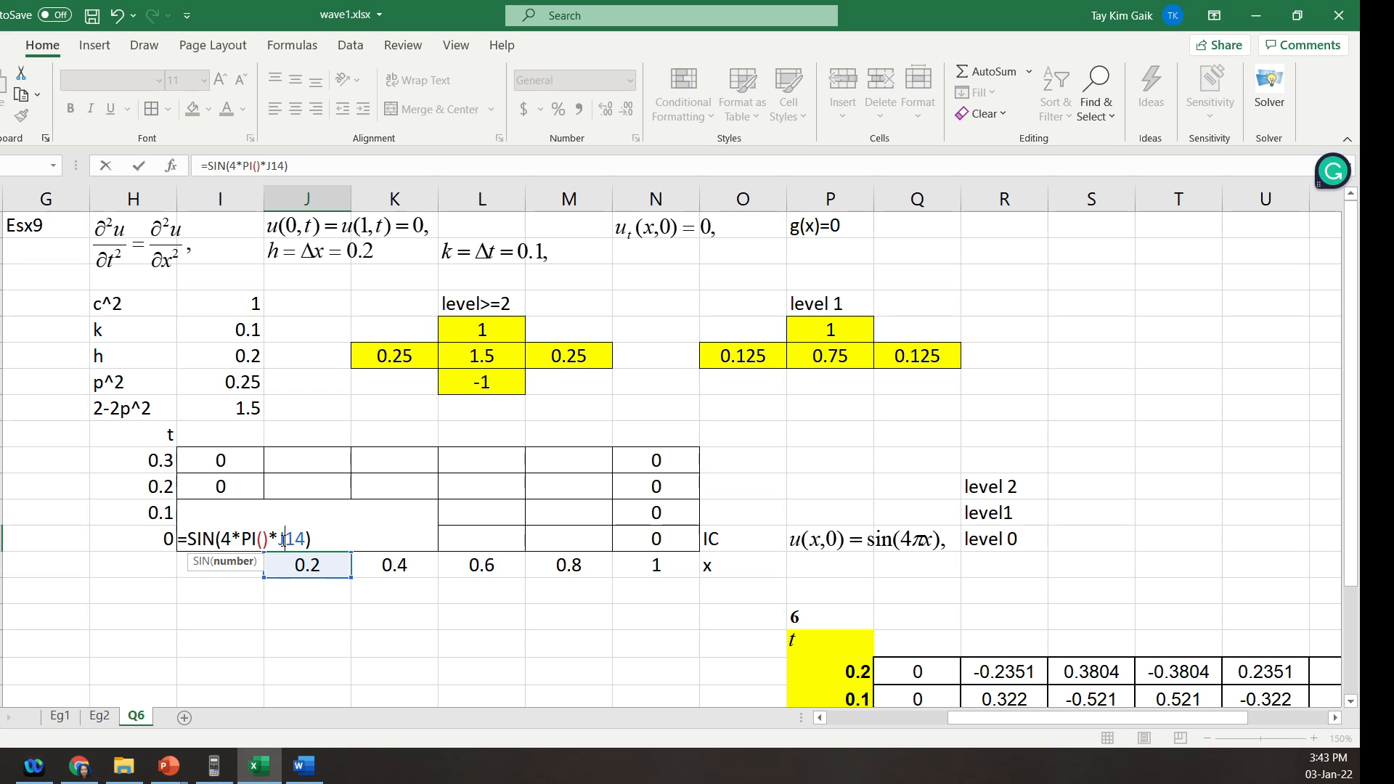
key(Return)
- Round the initial-condition value in J13 to four decimals so the formula reads =ROUND(SIN(4*PI()*J14),4)
click(282, 540)
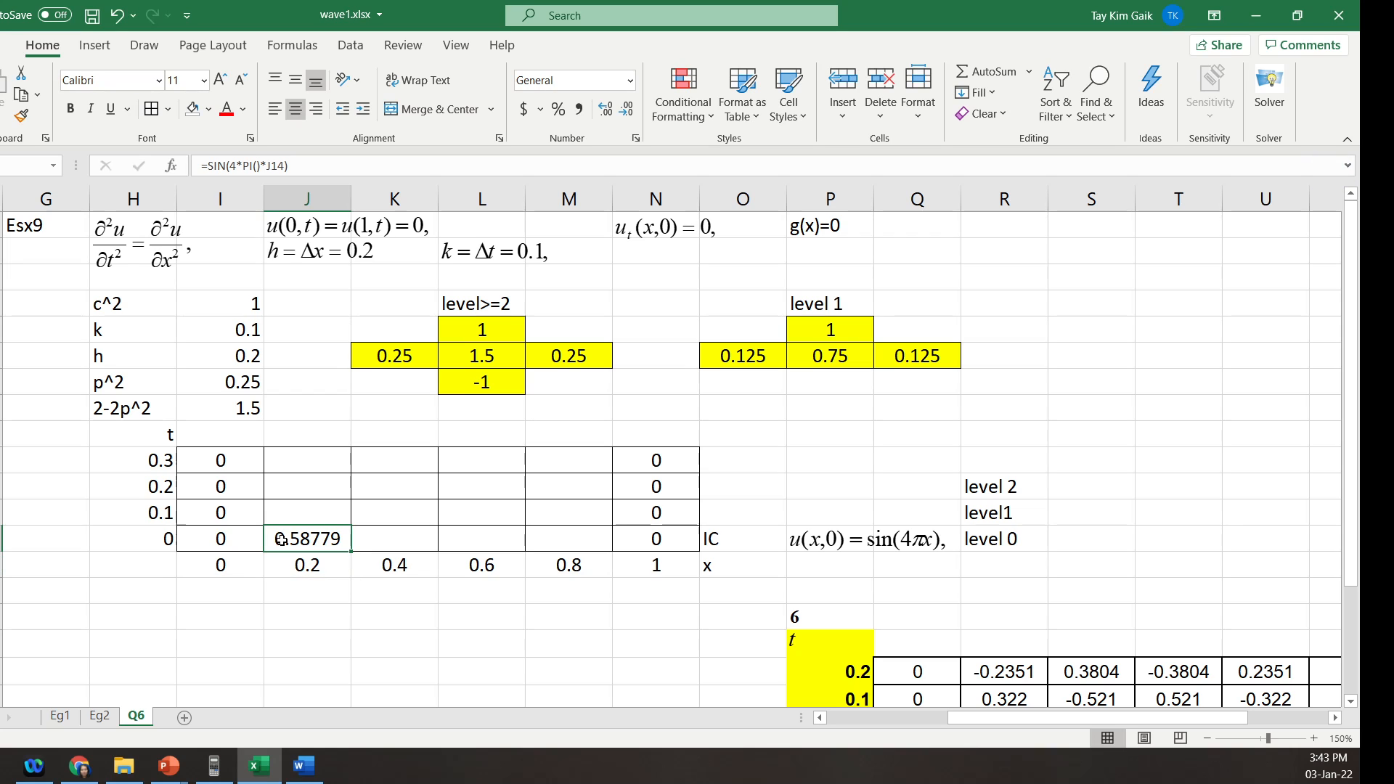
key(BackSpace)
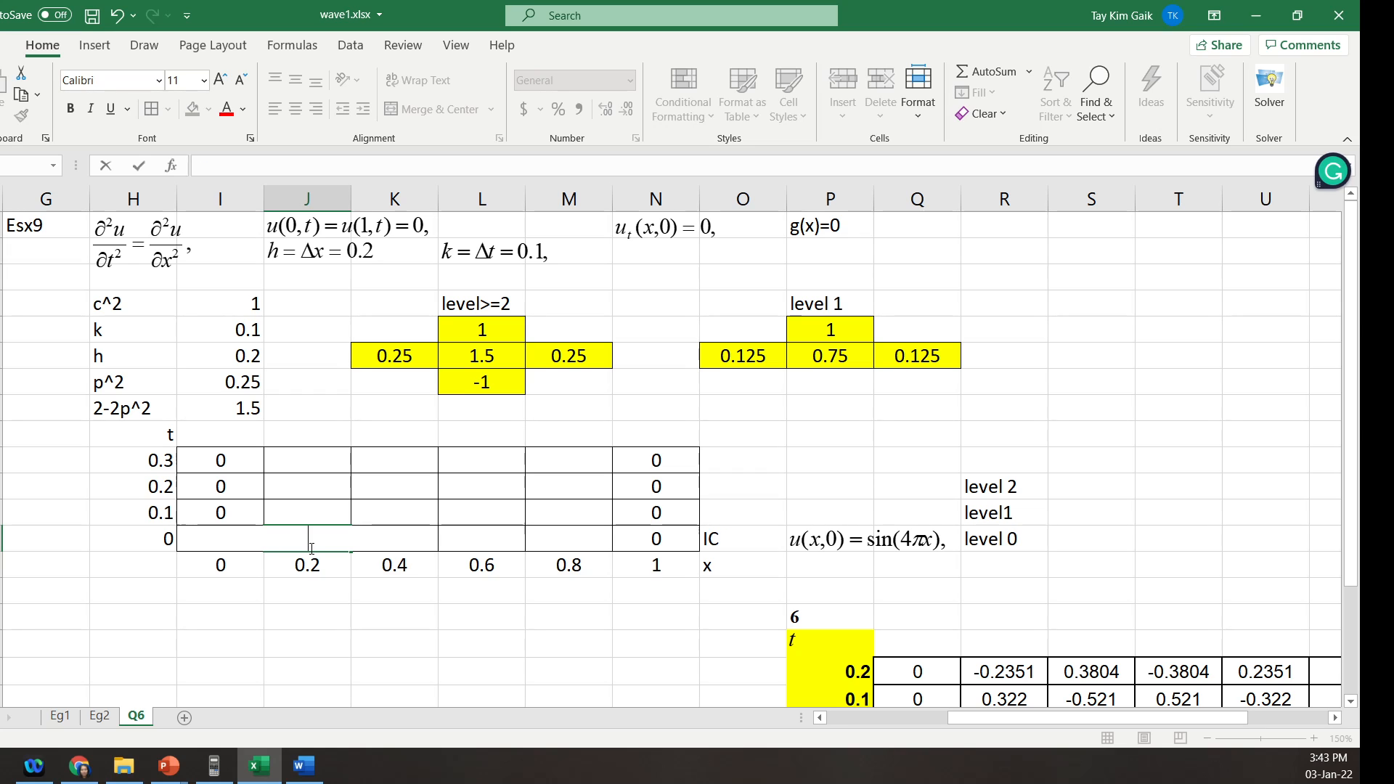
click(106, 166)
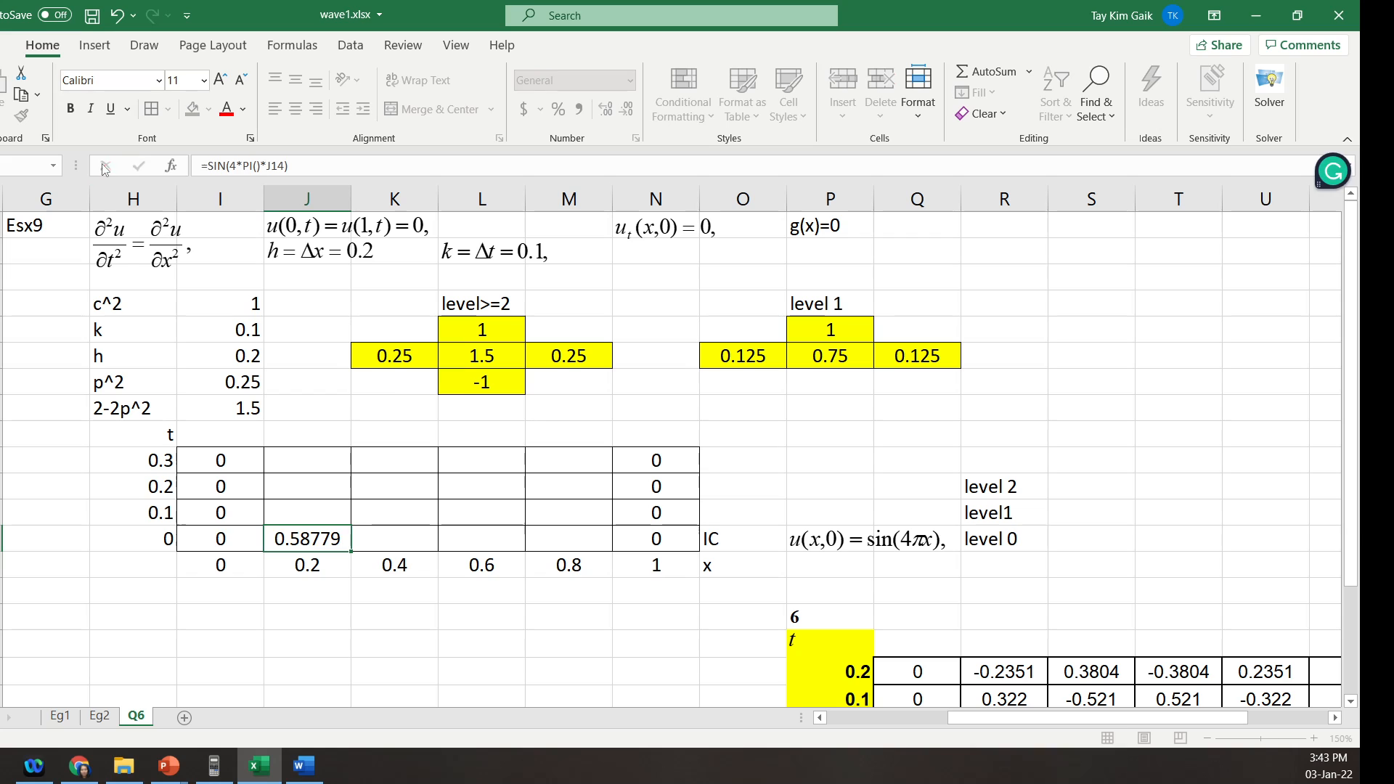
click(208, 167)
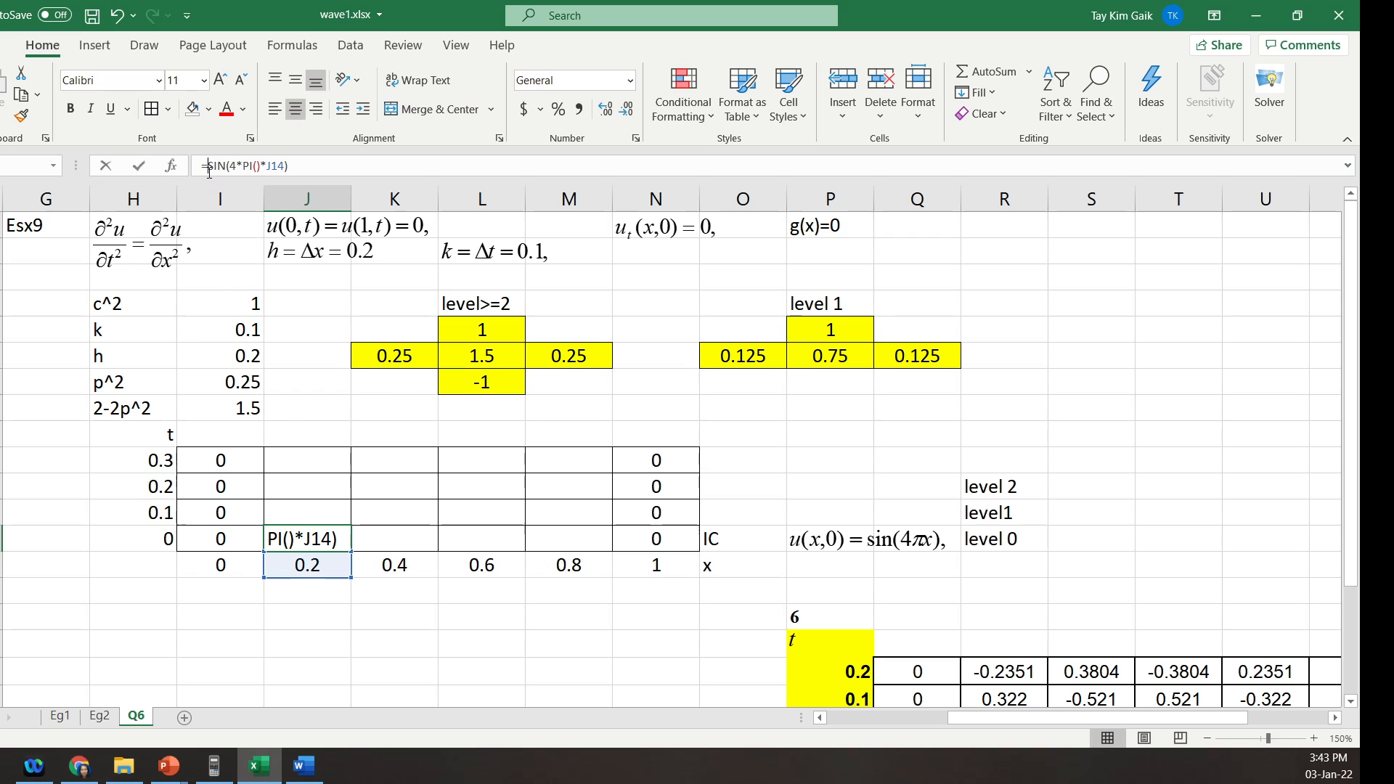
text(round()
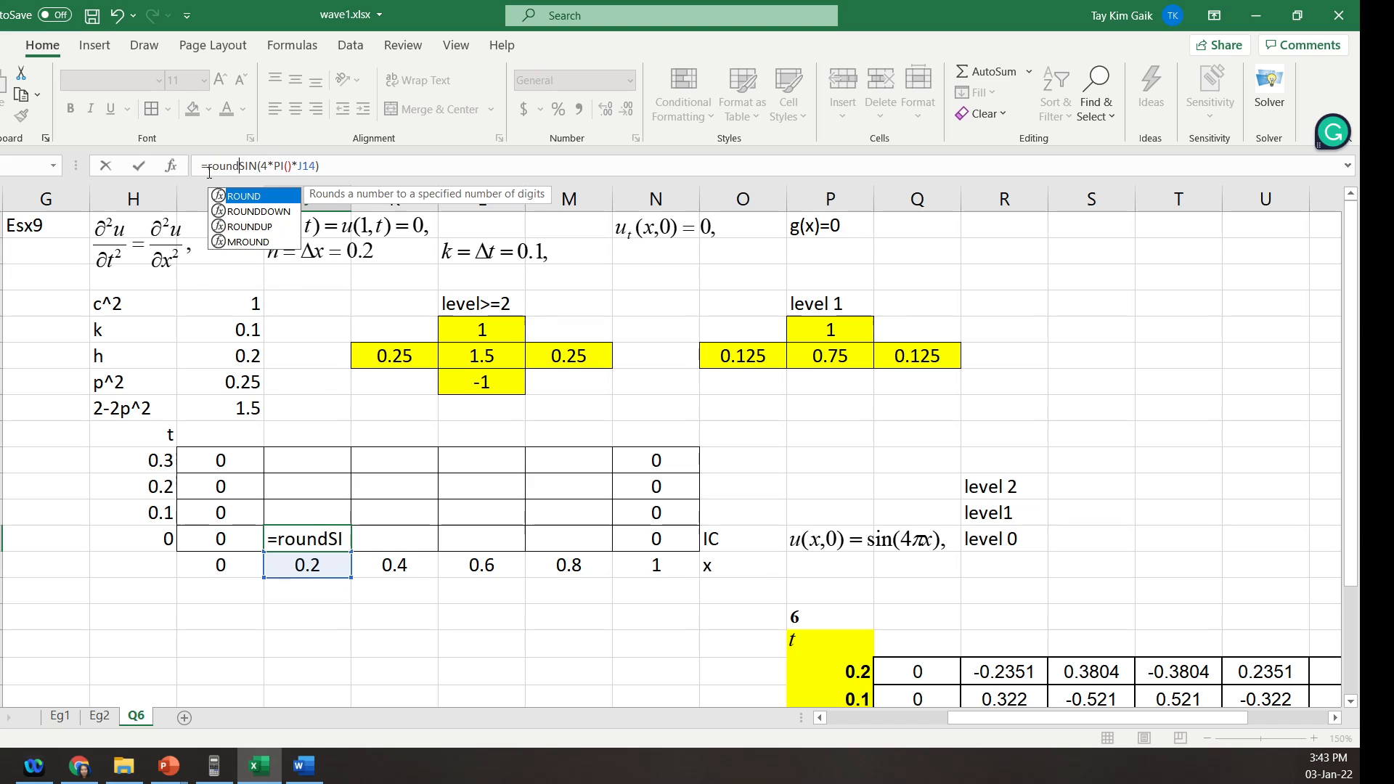
click(348, 160)
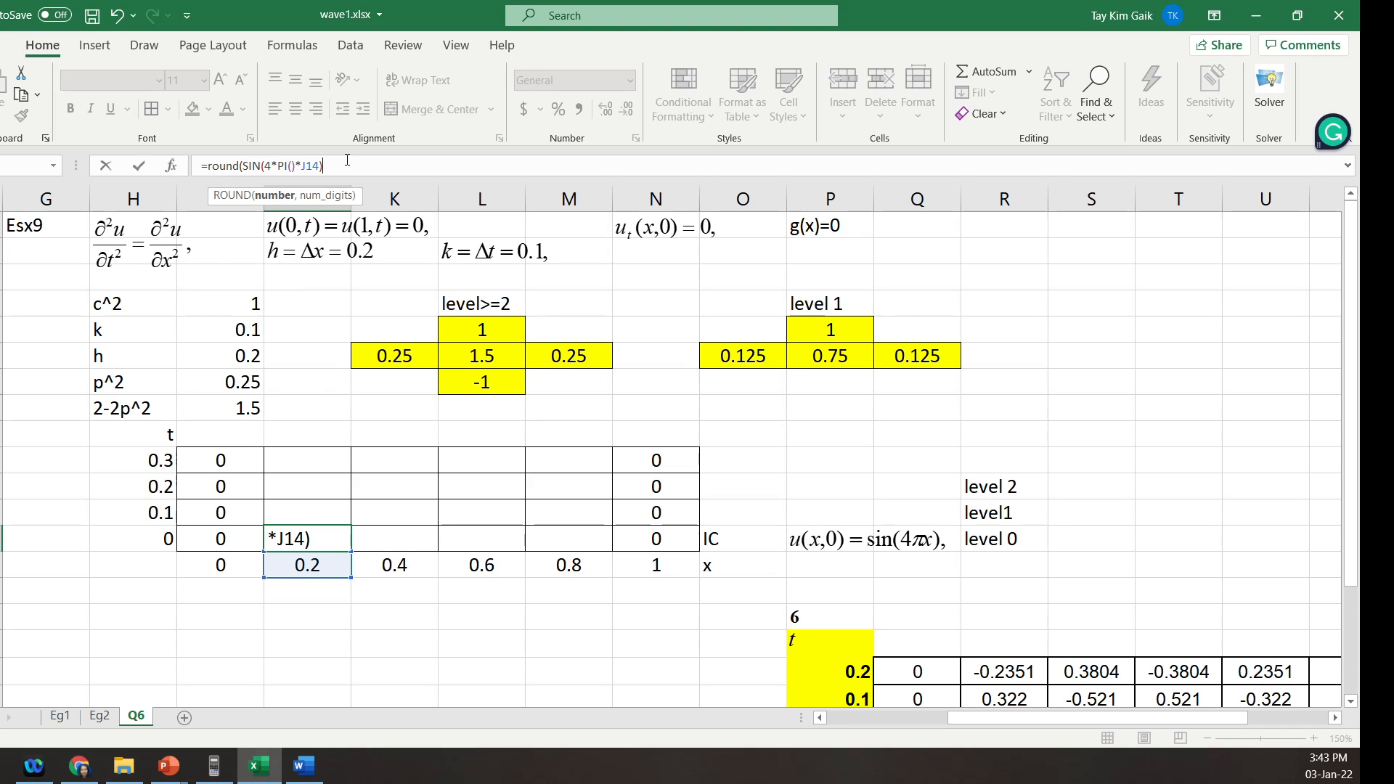
text(,4))
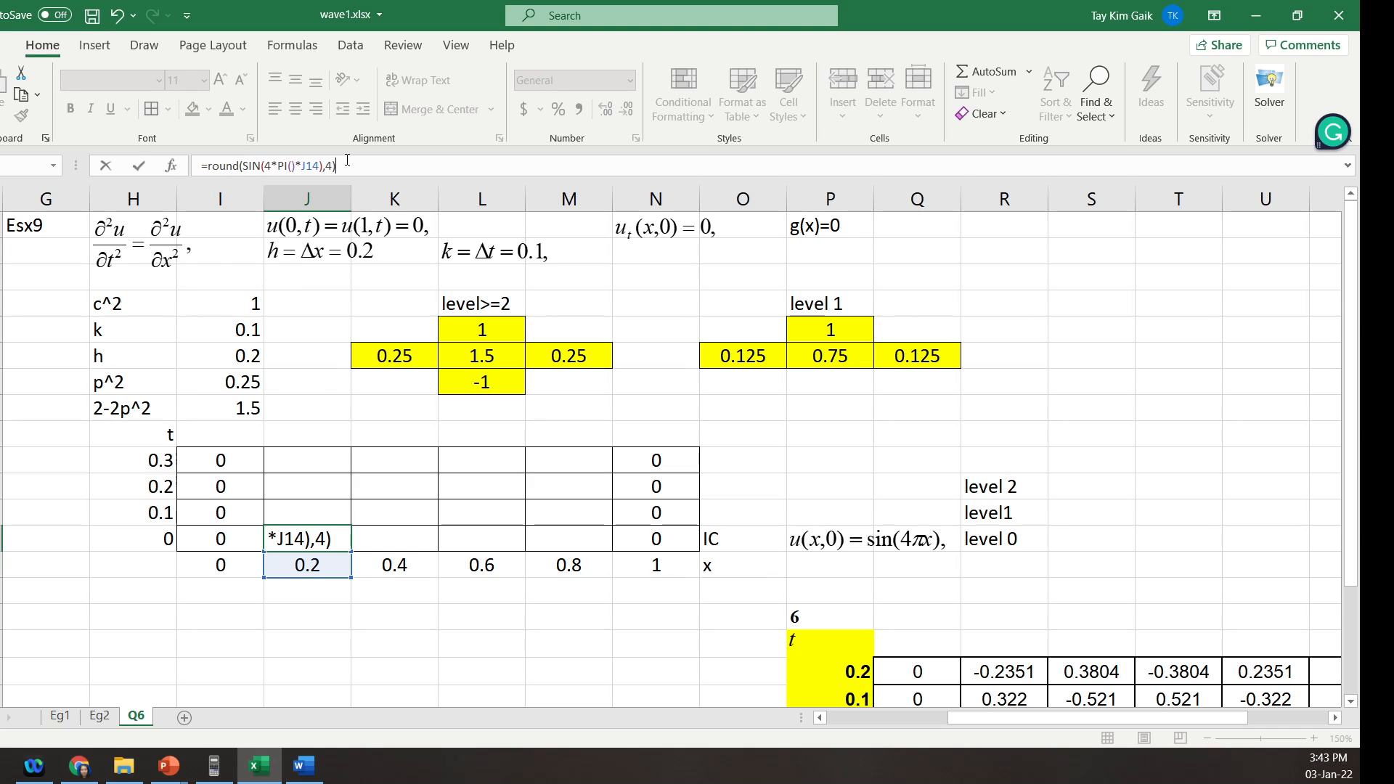
key(Return)
- Fill the rounded initial-condition formula from J13 across the t = 0 row to M13
click(325, 539)
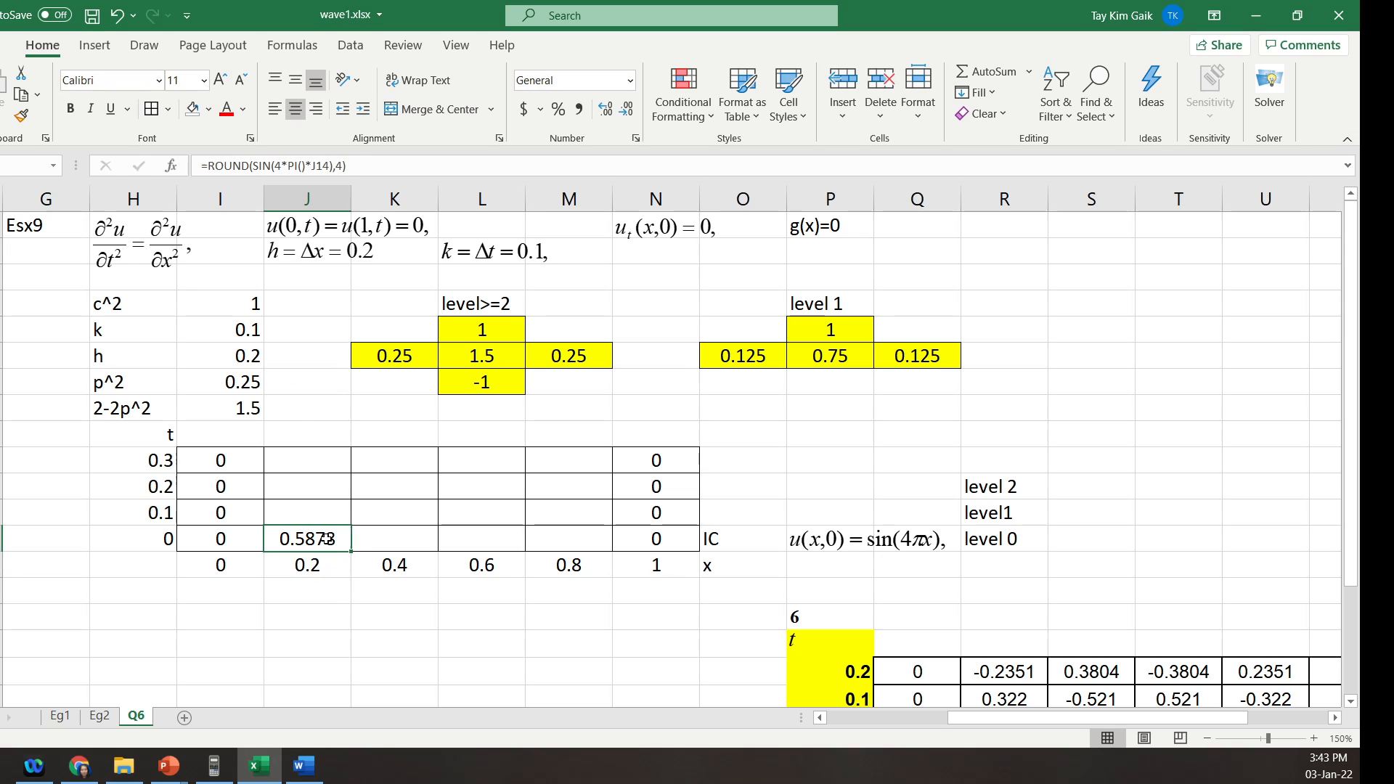
drag(1353, 504, 1352, 614)
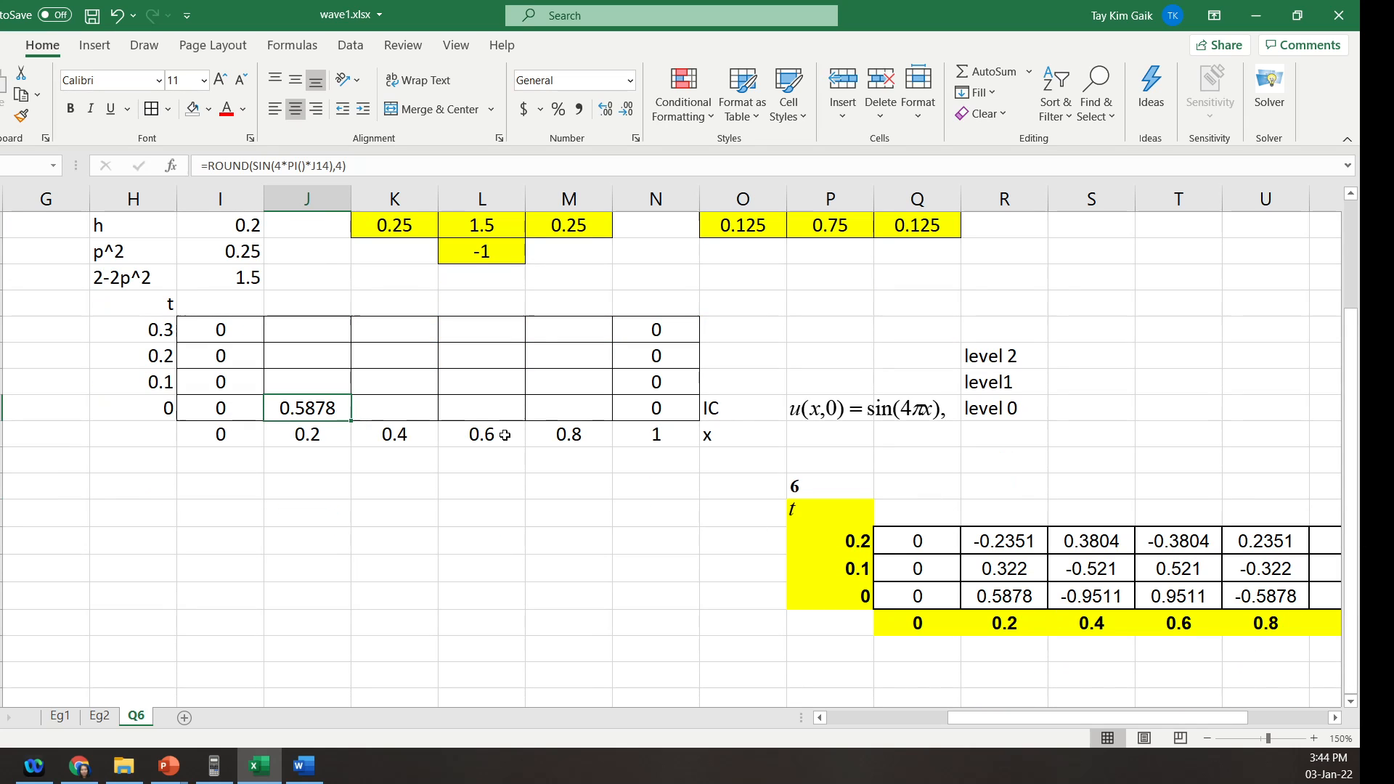
drag(352, 420, 592, 425)
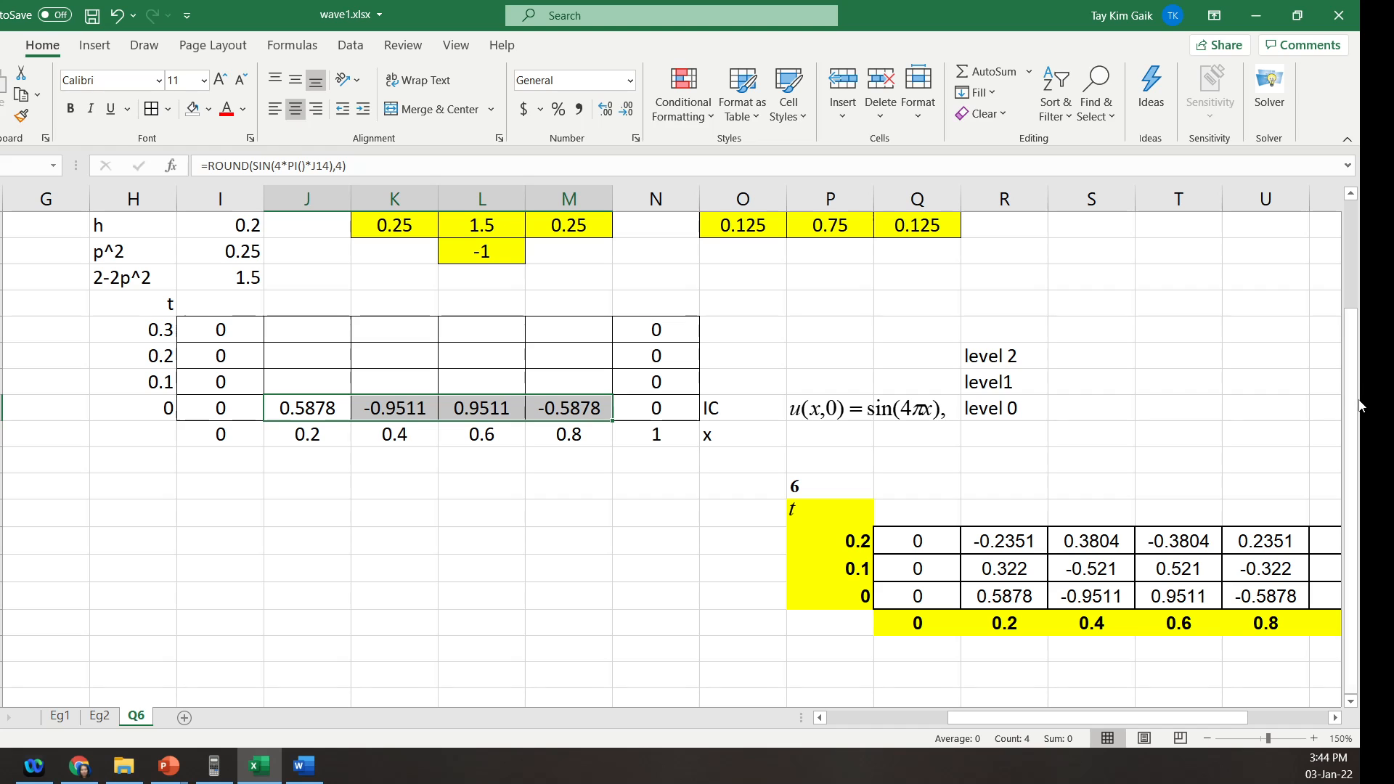
- Begin the level 1 formula in J12, at t = 0.1 and x = 0.2, with the first term =$O$6*I13
drag(1359, 405, 1343, 338)
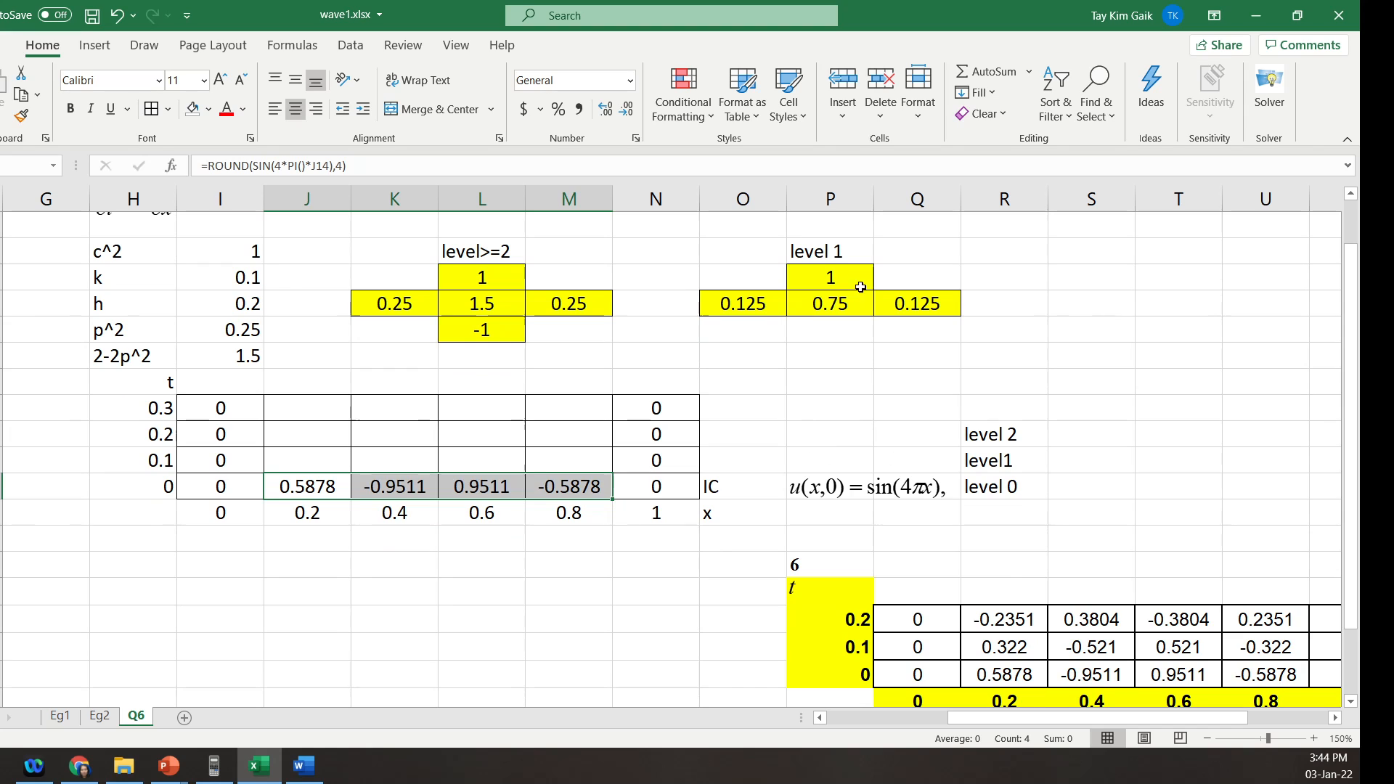
click(292, 459)
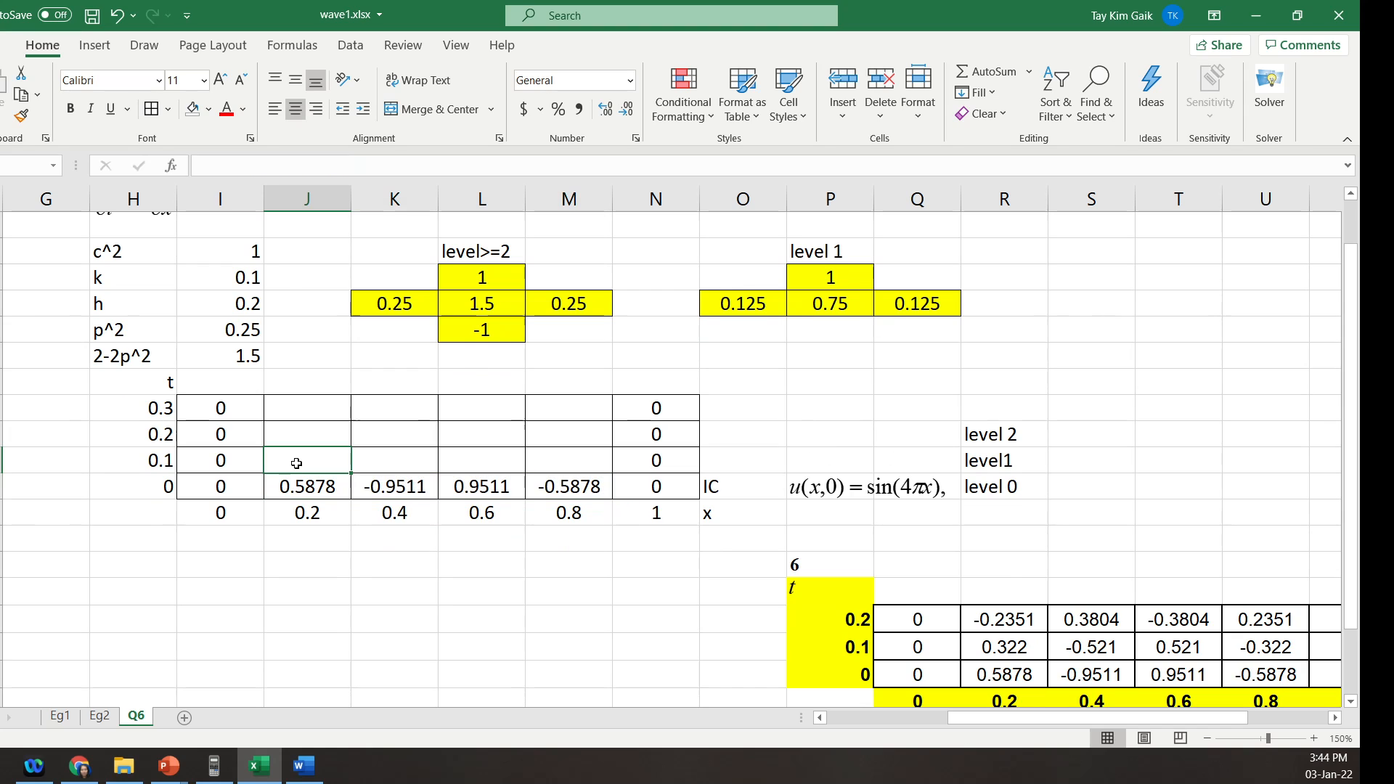
text(=)
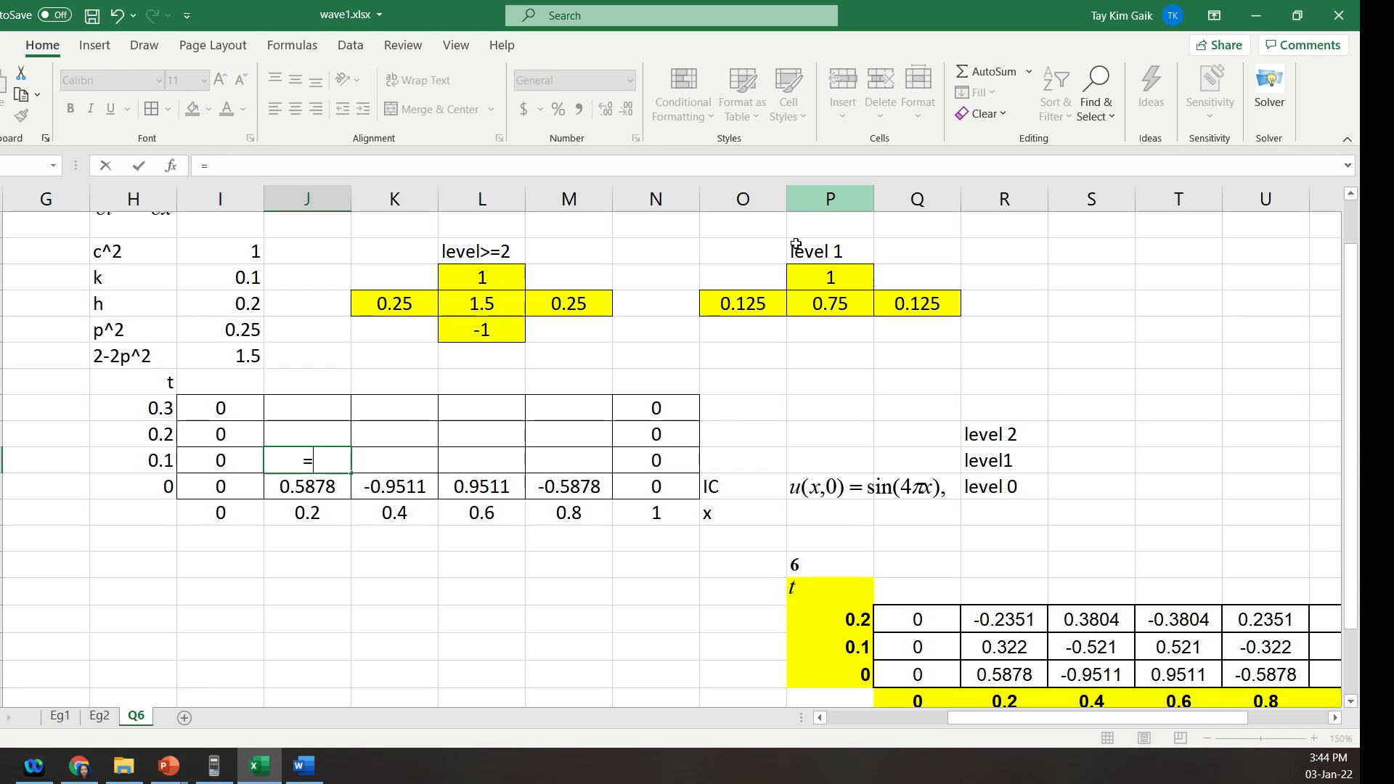
click(723, 304)
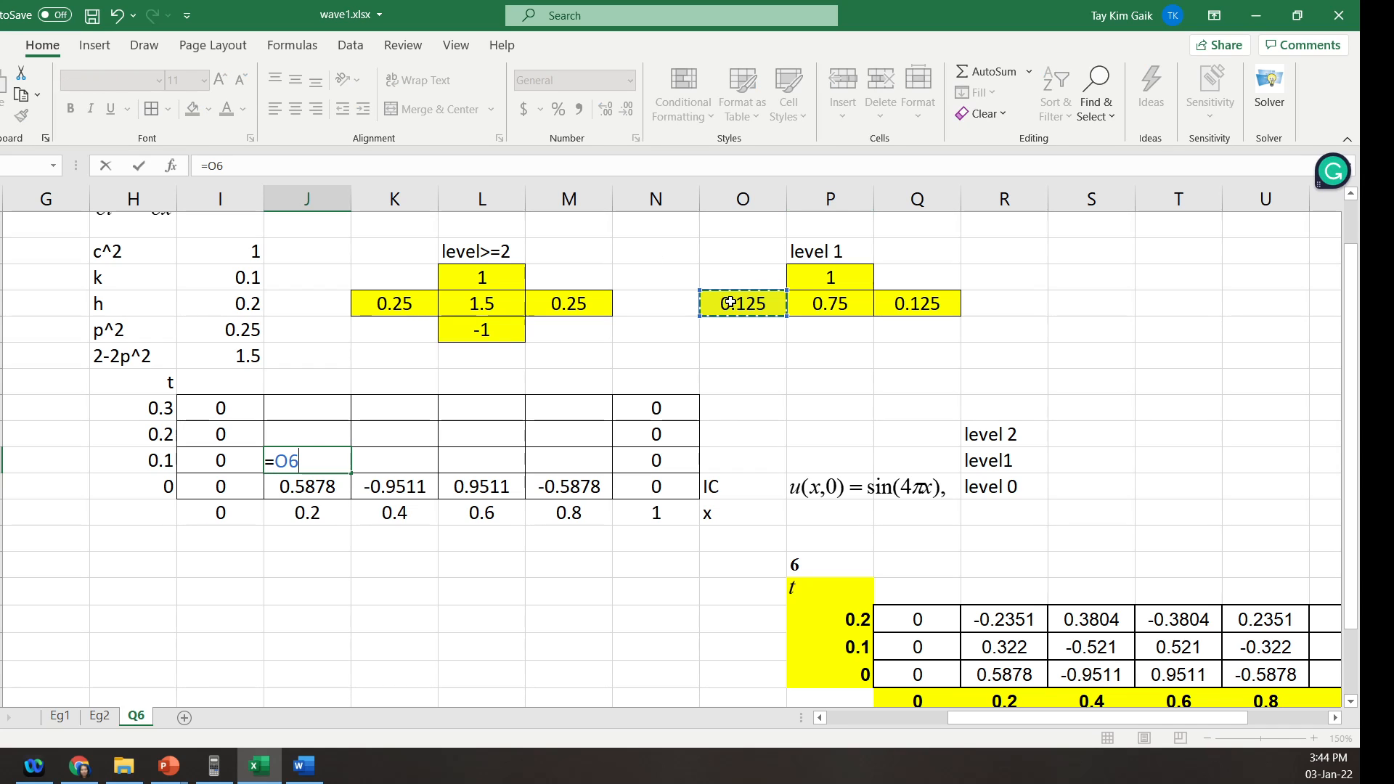
click(276, 460)
text($)
click(298, 460)
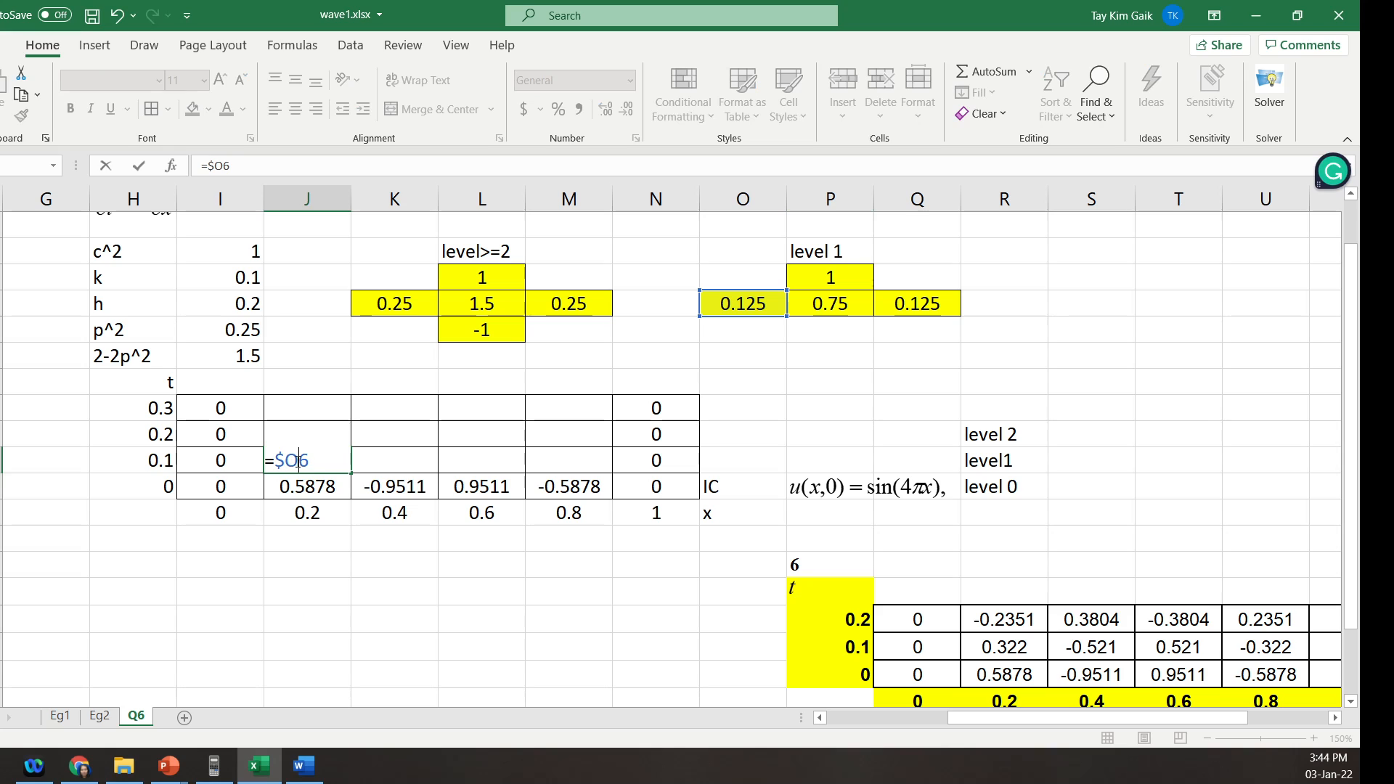
text($)
click(323, 459)
text(*)
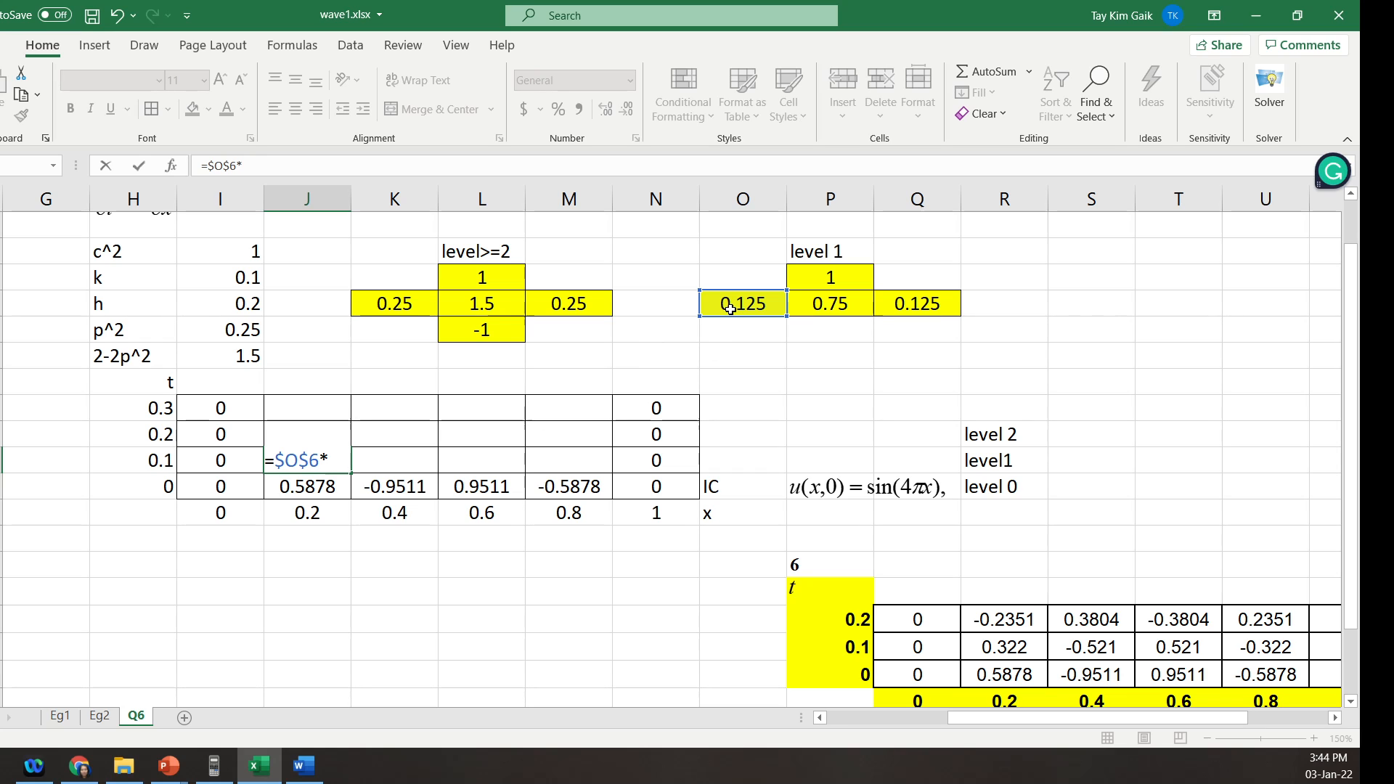
click(228, 487)
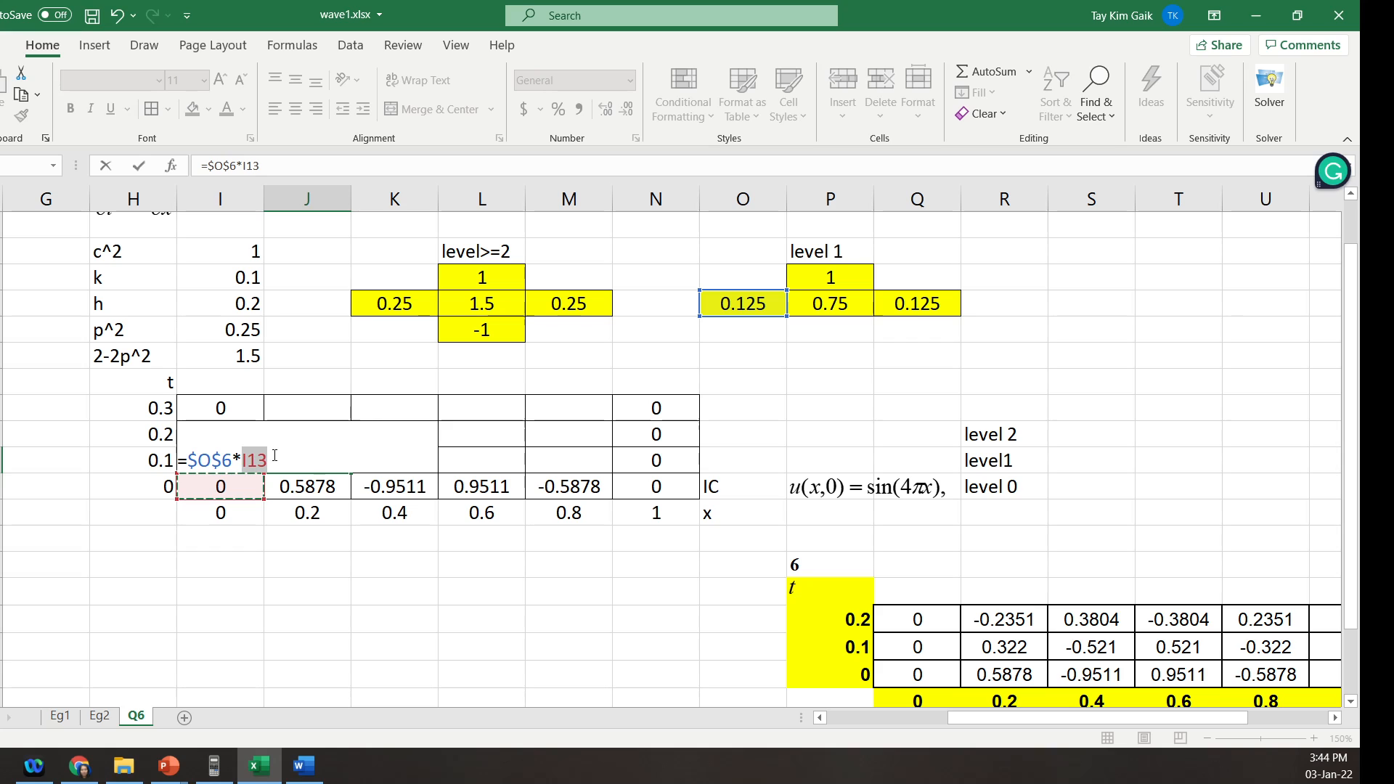
- Add the centre term +$P$6*J13 to the formula in J12, with the coefficient reference absolute
text(+)
click(857, 305)
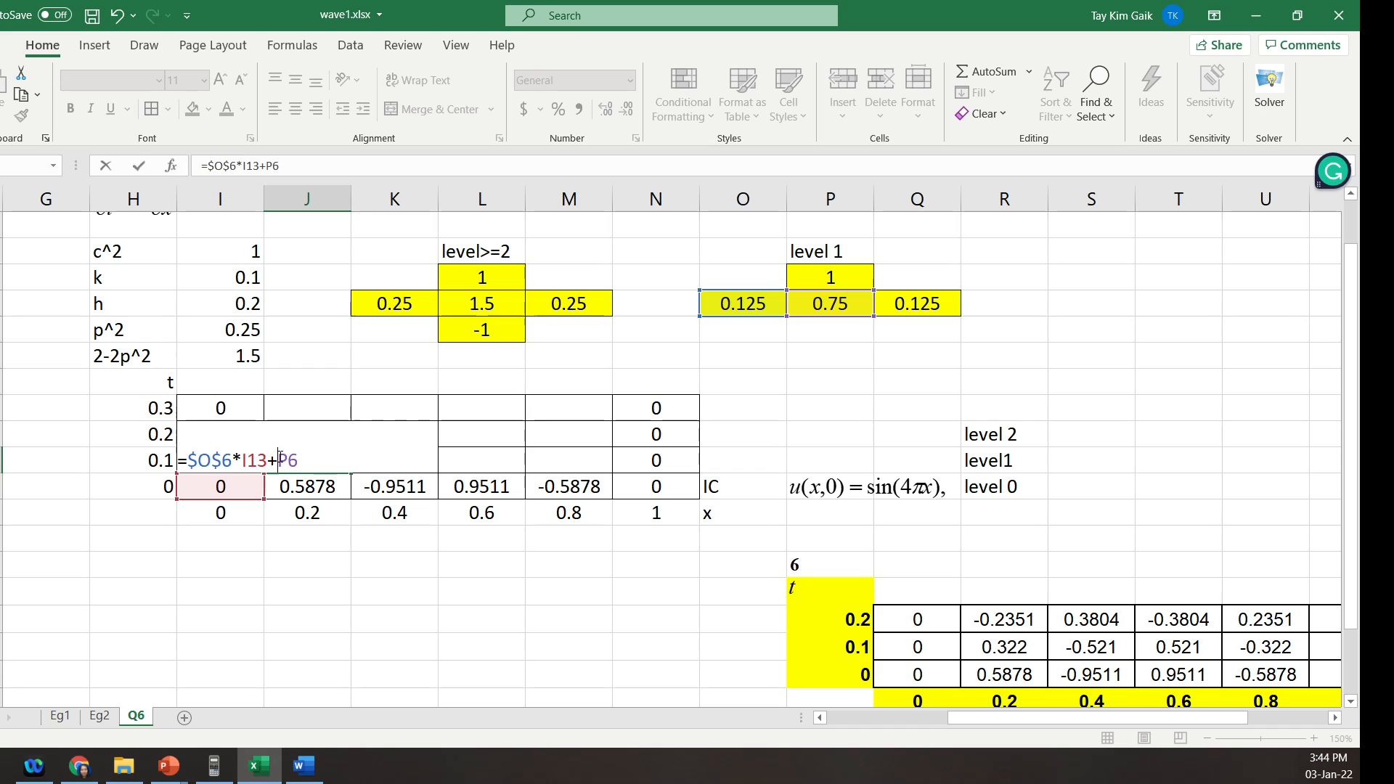
click(280, 459)
text($)
click(300, 459)
text($6)
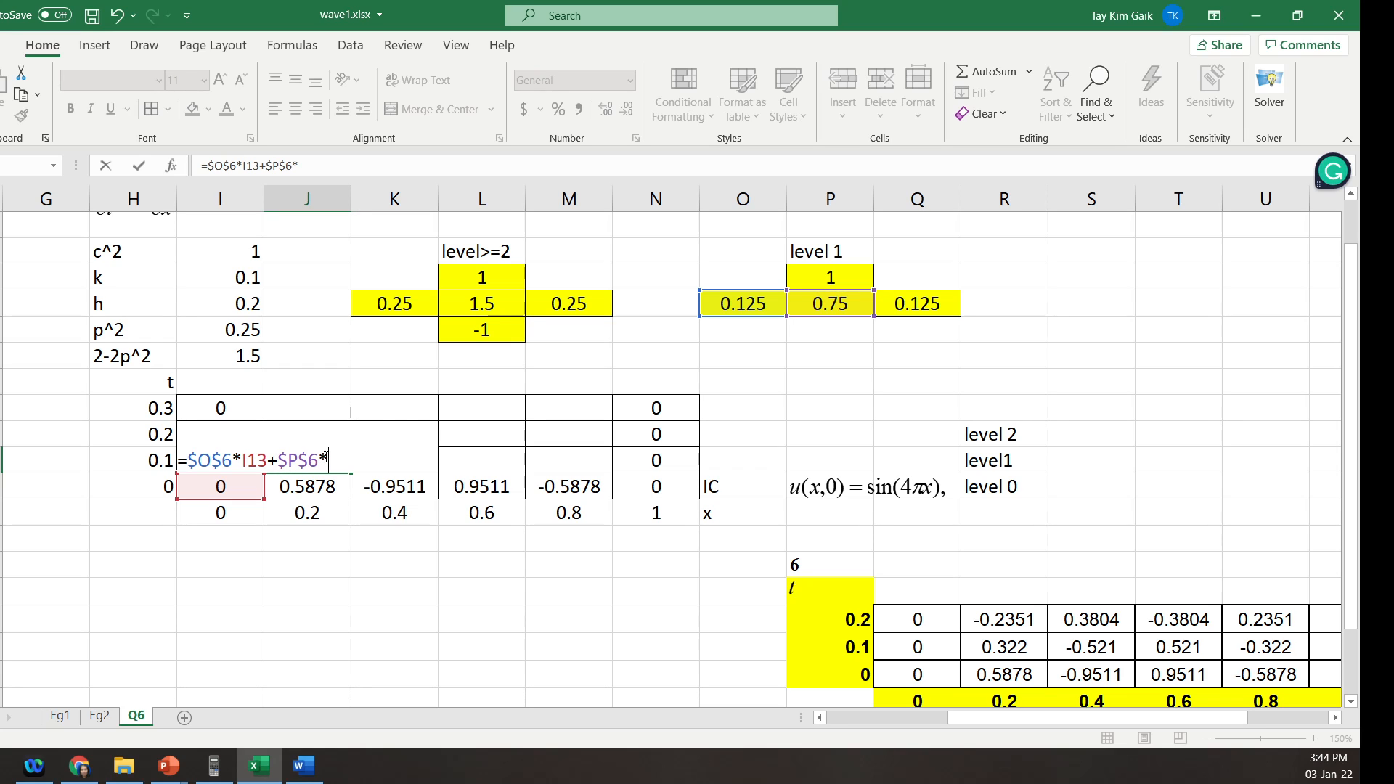
text(*)
click(308, 491)
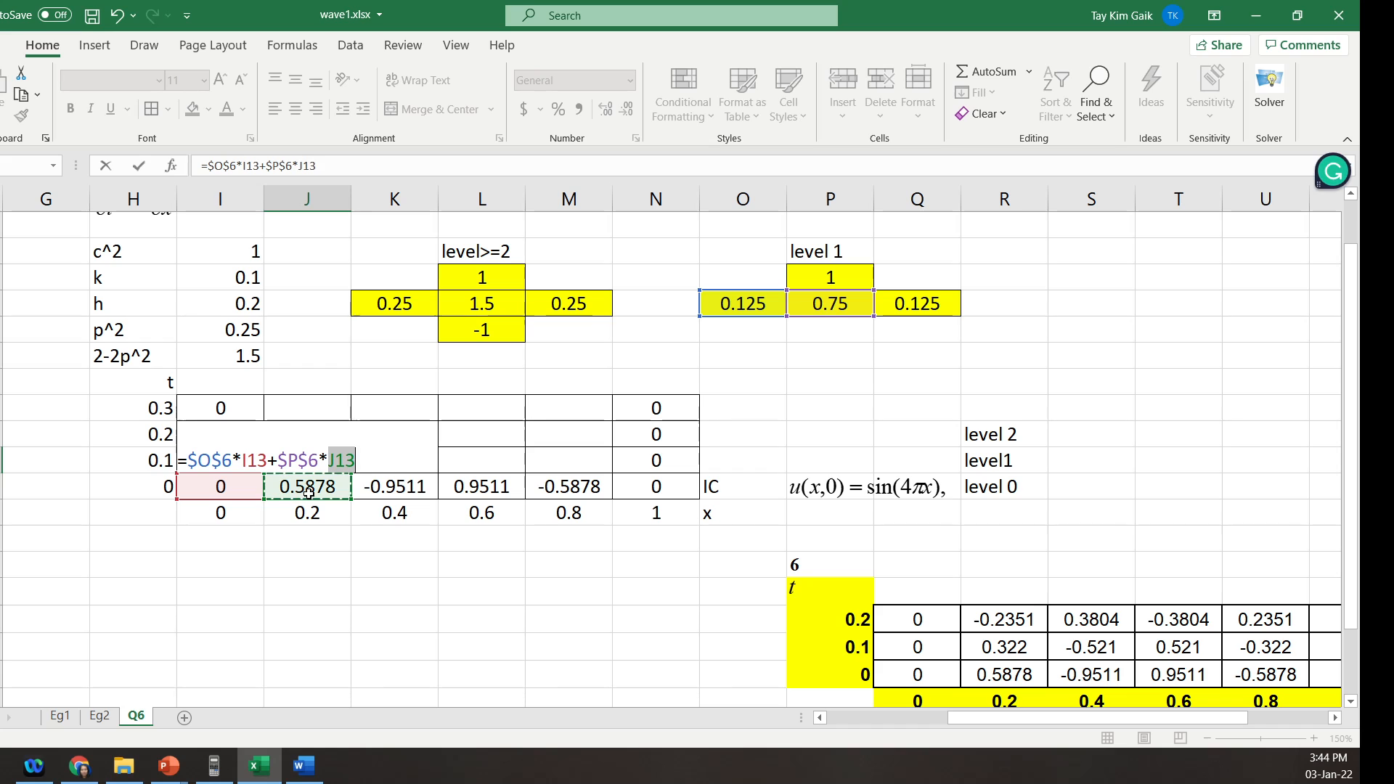
- Complete the formula in J12 with the last term so it reads =$O$6*I13+$P$6*J13+$Q$6*K13
text(+)
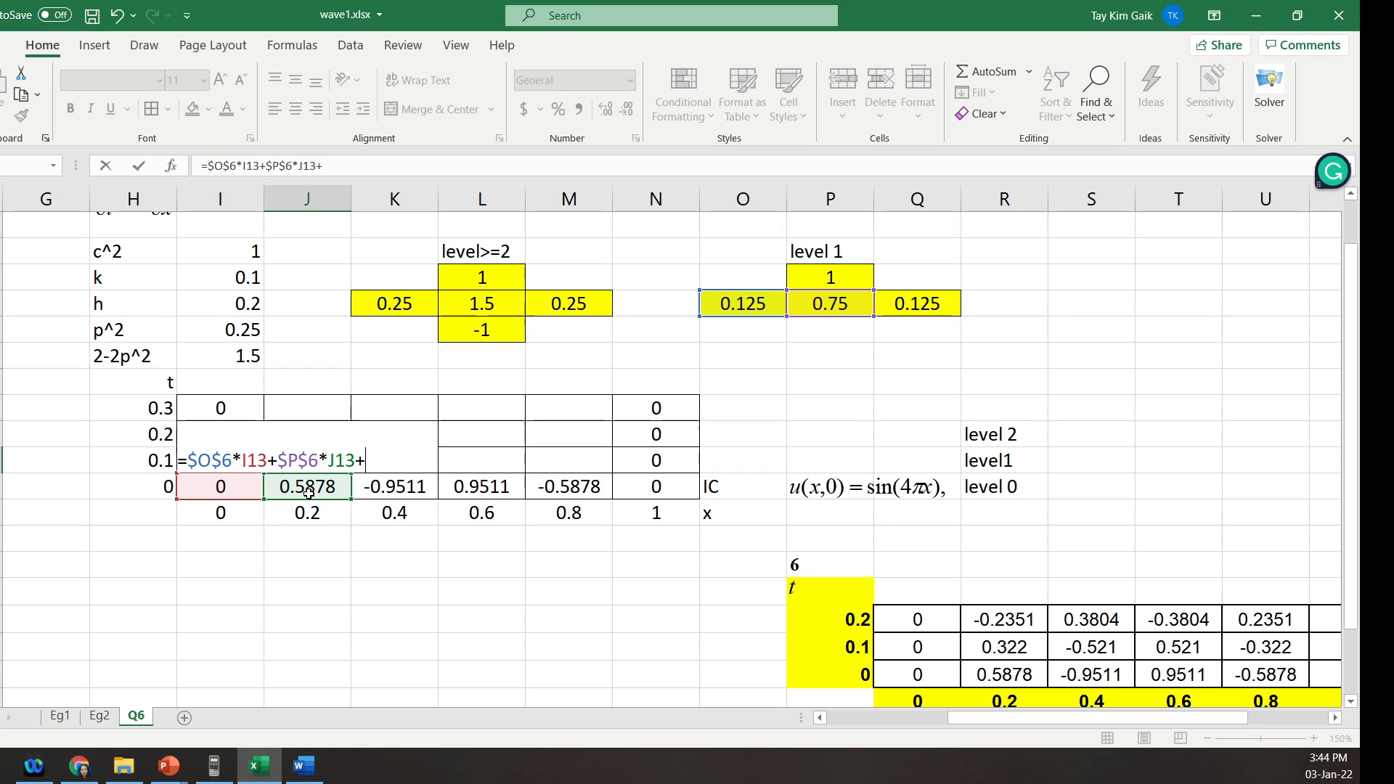
click(918, 304)
click(365, 461)
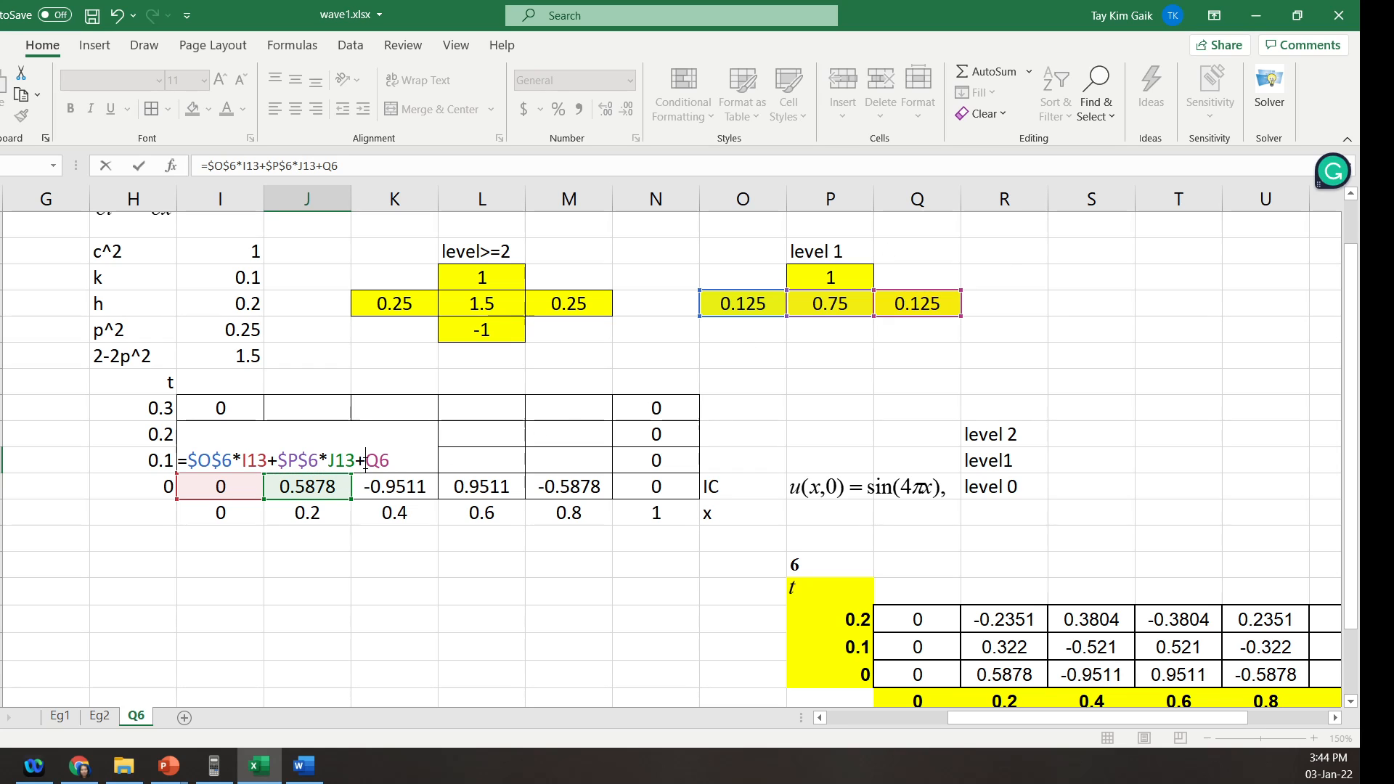
text($O)
text($Q$6*)
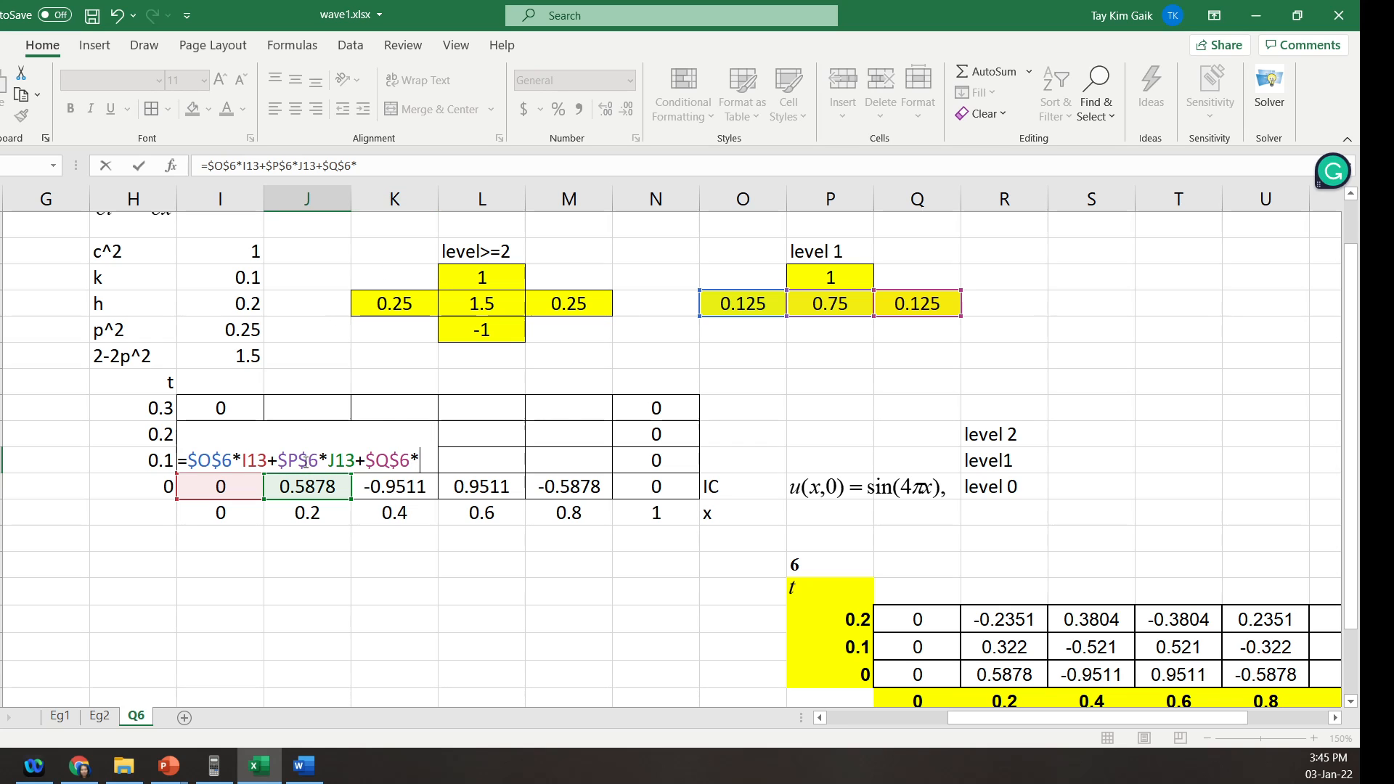
click(414, 487)
key(Return)
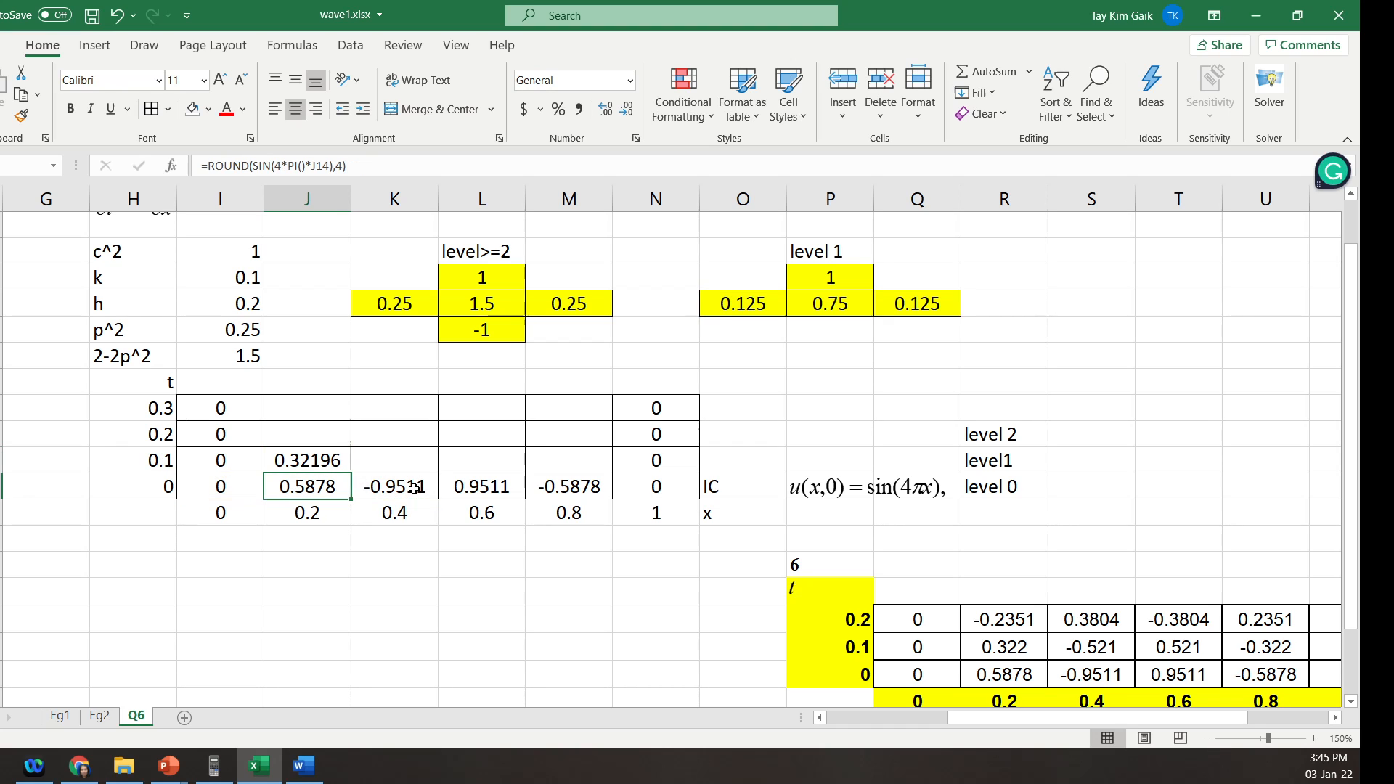
- Round the level 1 value in J12 to four decimals so the formula reads =ROUND($O$6*I13+$P$6*J13+$Q$6*K13,4)
click(327, 459)
click(313, 166)
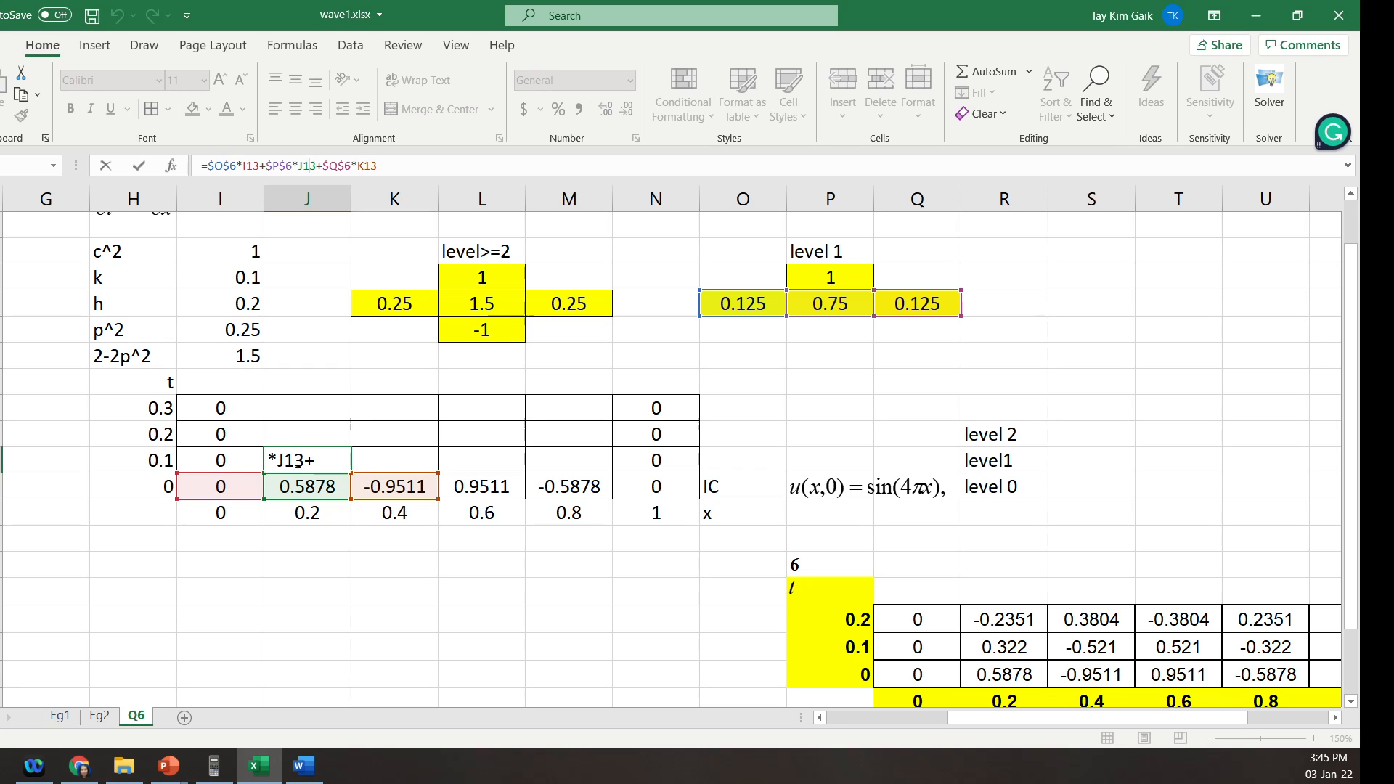
click(138, 171)
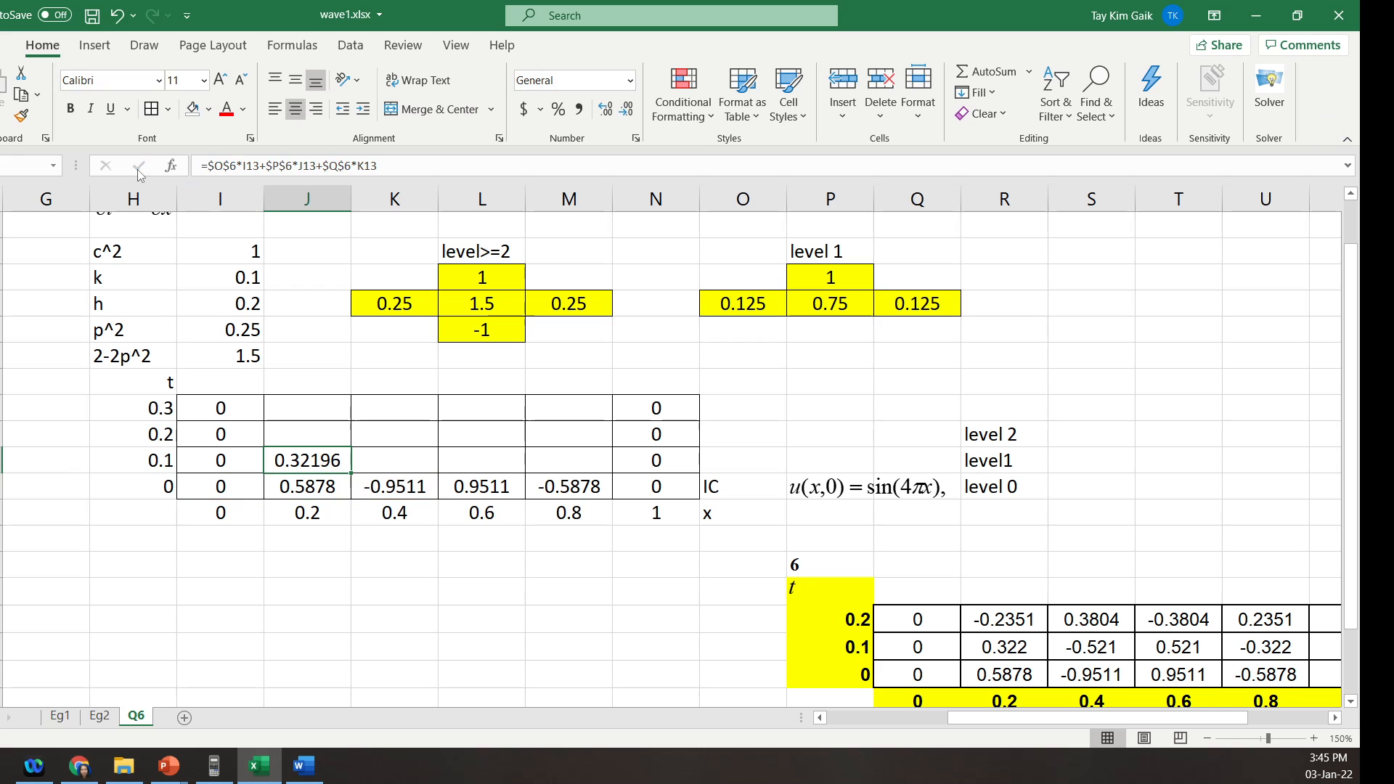
click(211, 166)
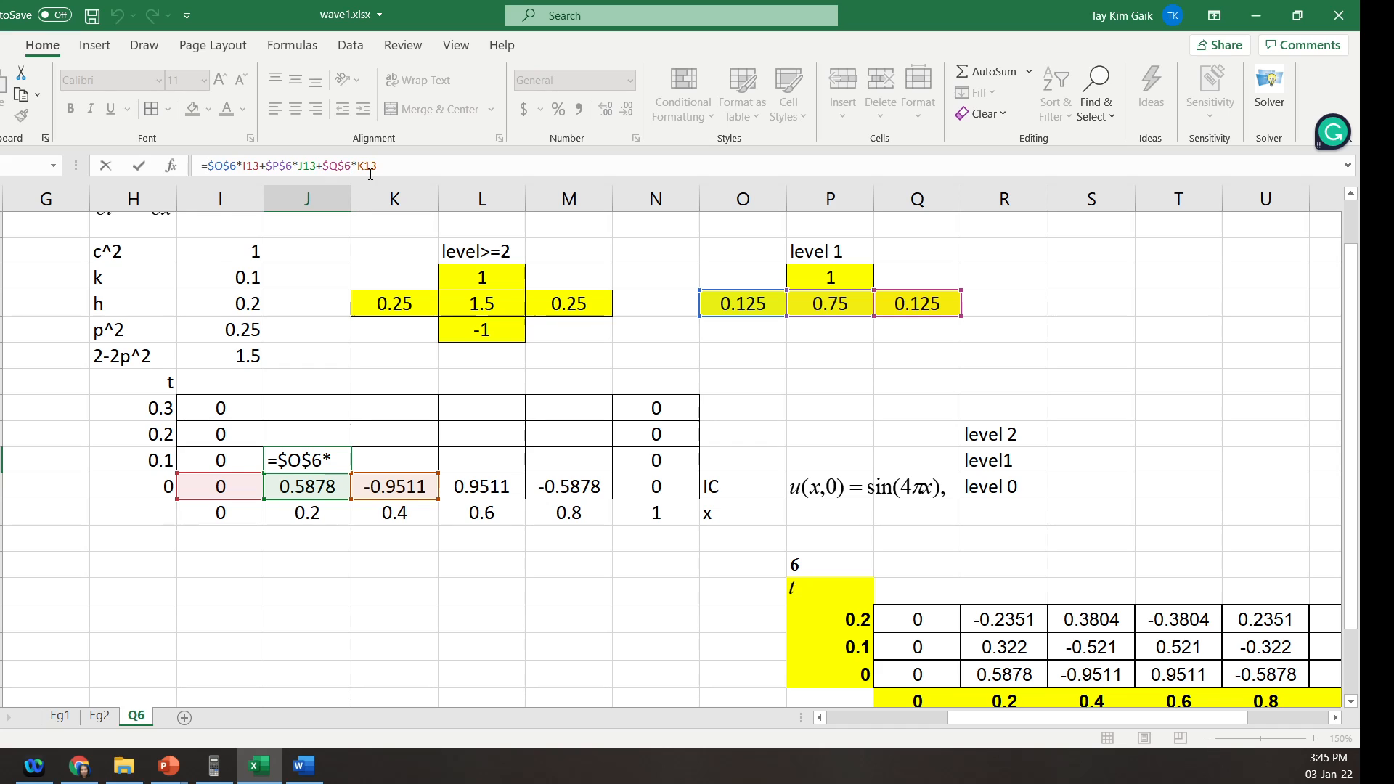
text(round()
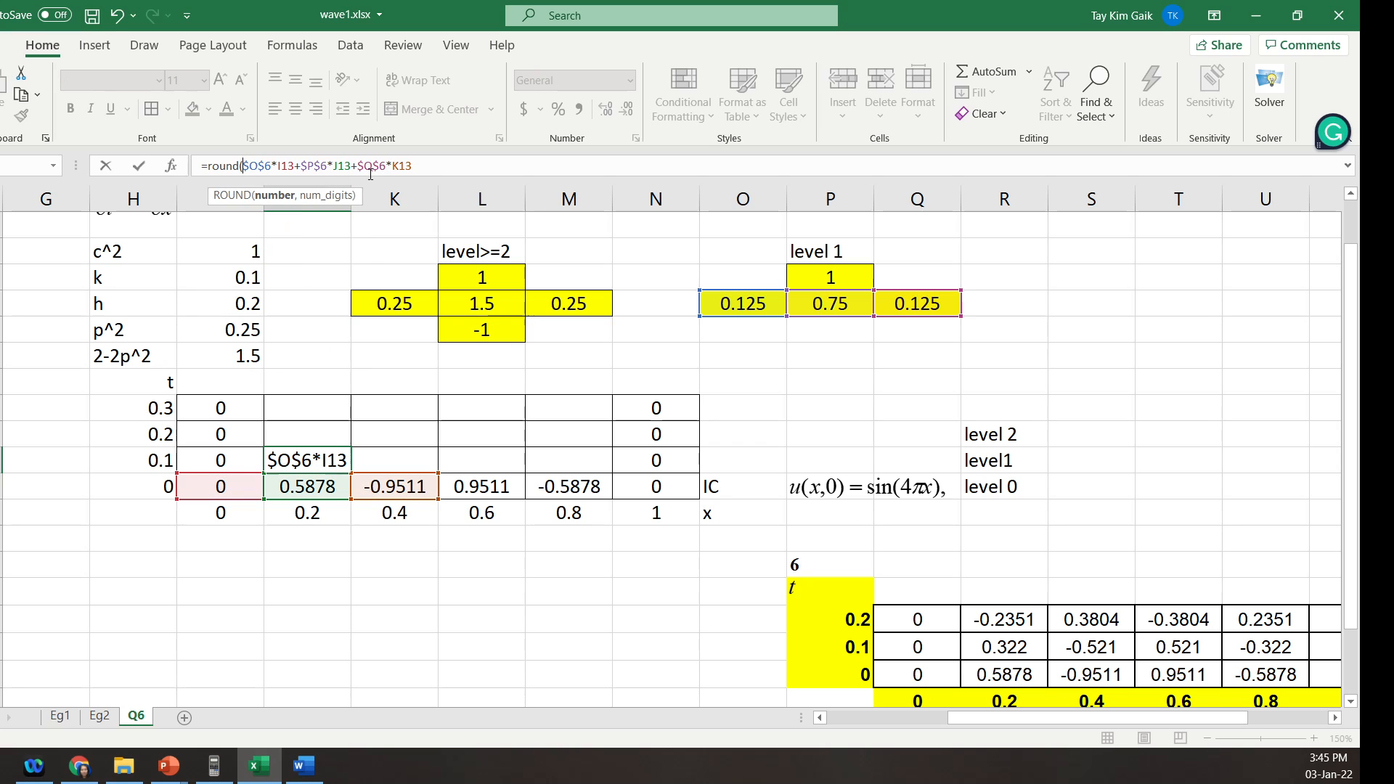
click(467, 175)
text(,4))
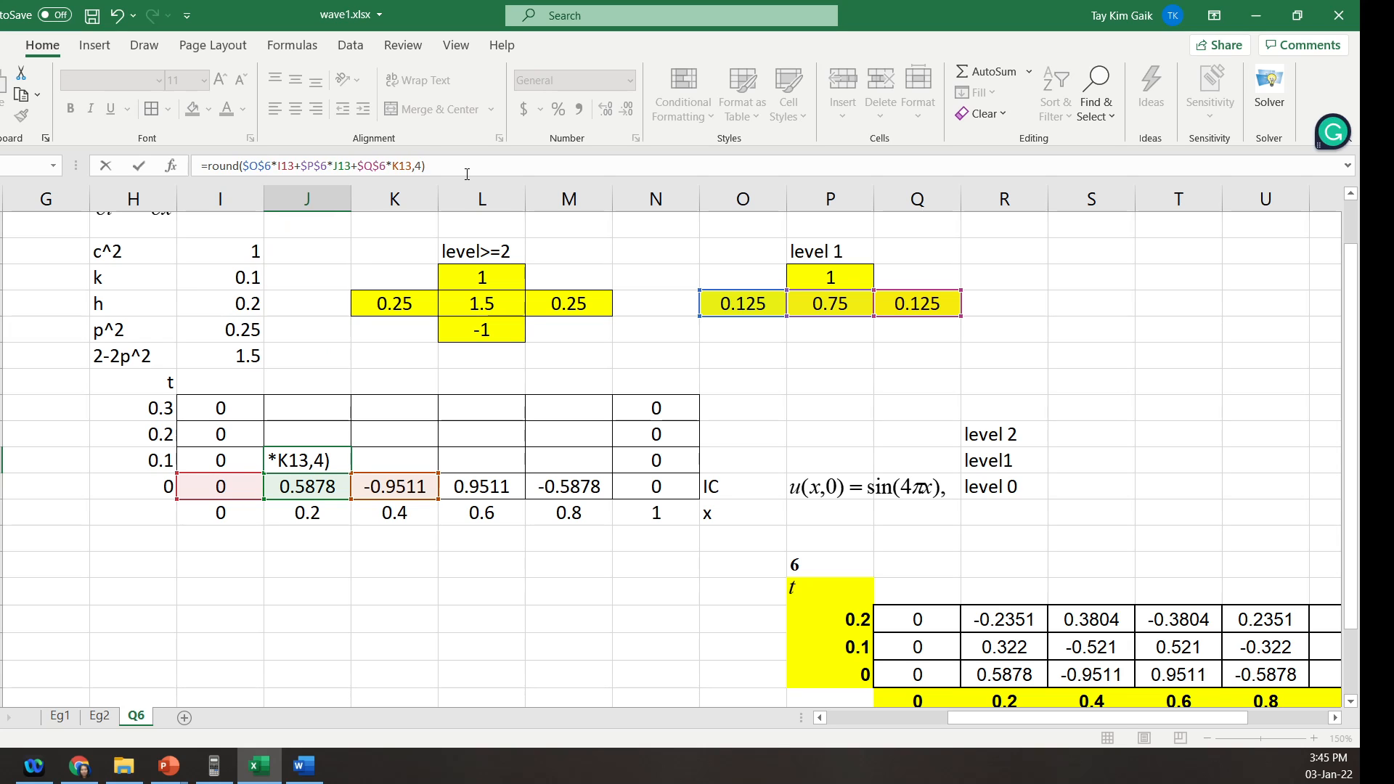
key(Return)
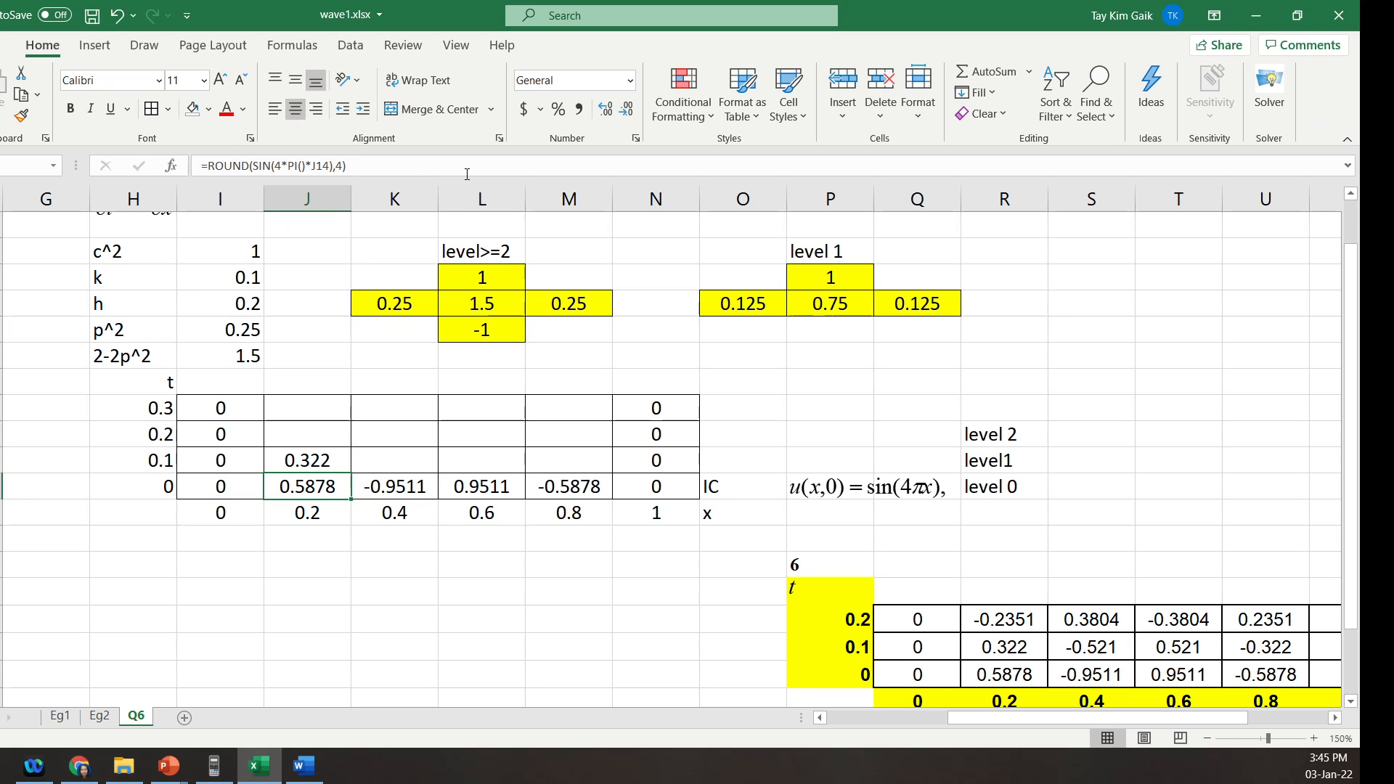
- Fill the J12 formula across the t = 0.1 row to M12 and shade J12:M12 orange
click(337, 461)
drag(348, 473, 604, 489)
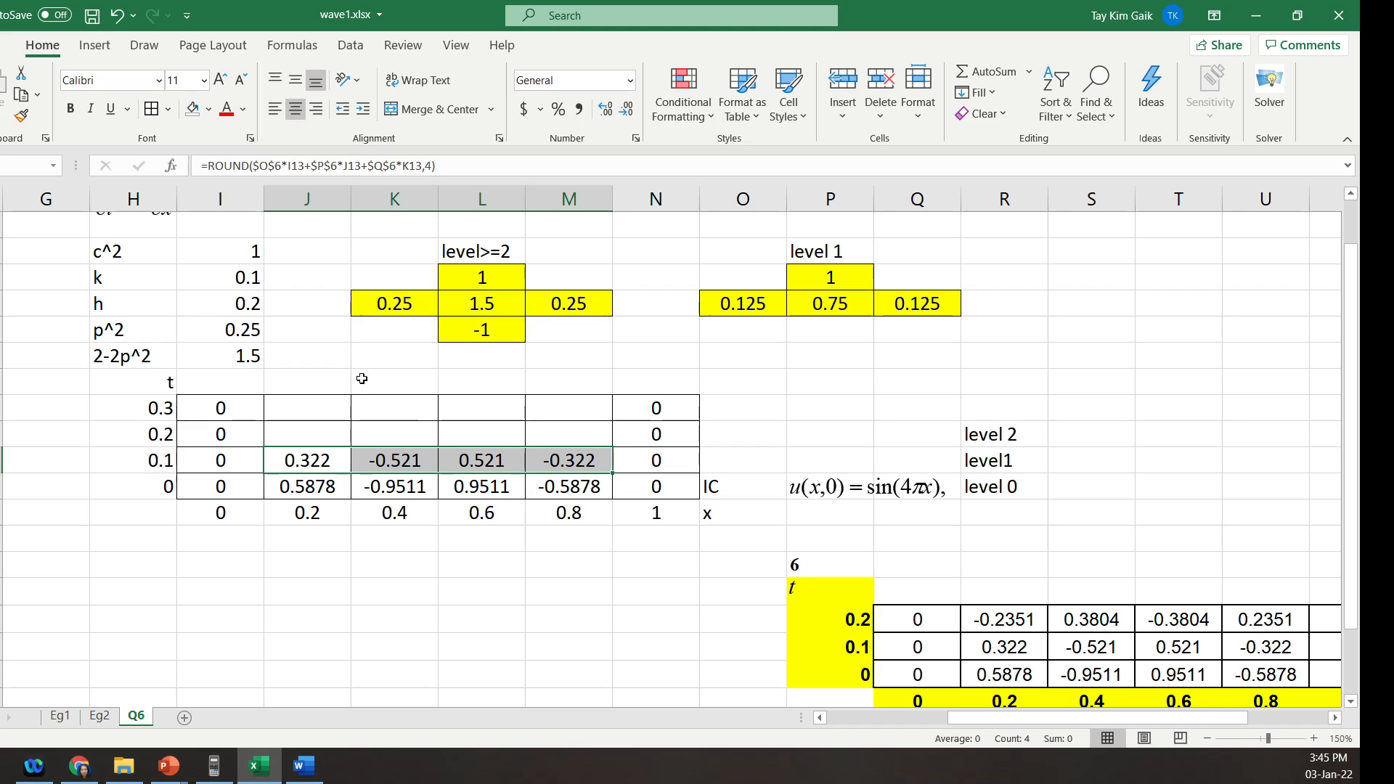
click(209, 110)
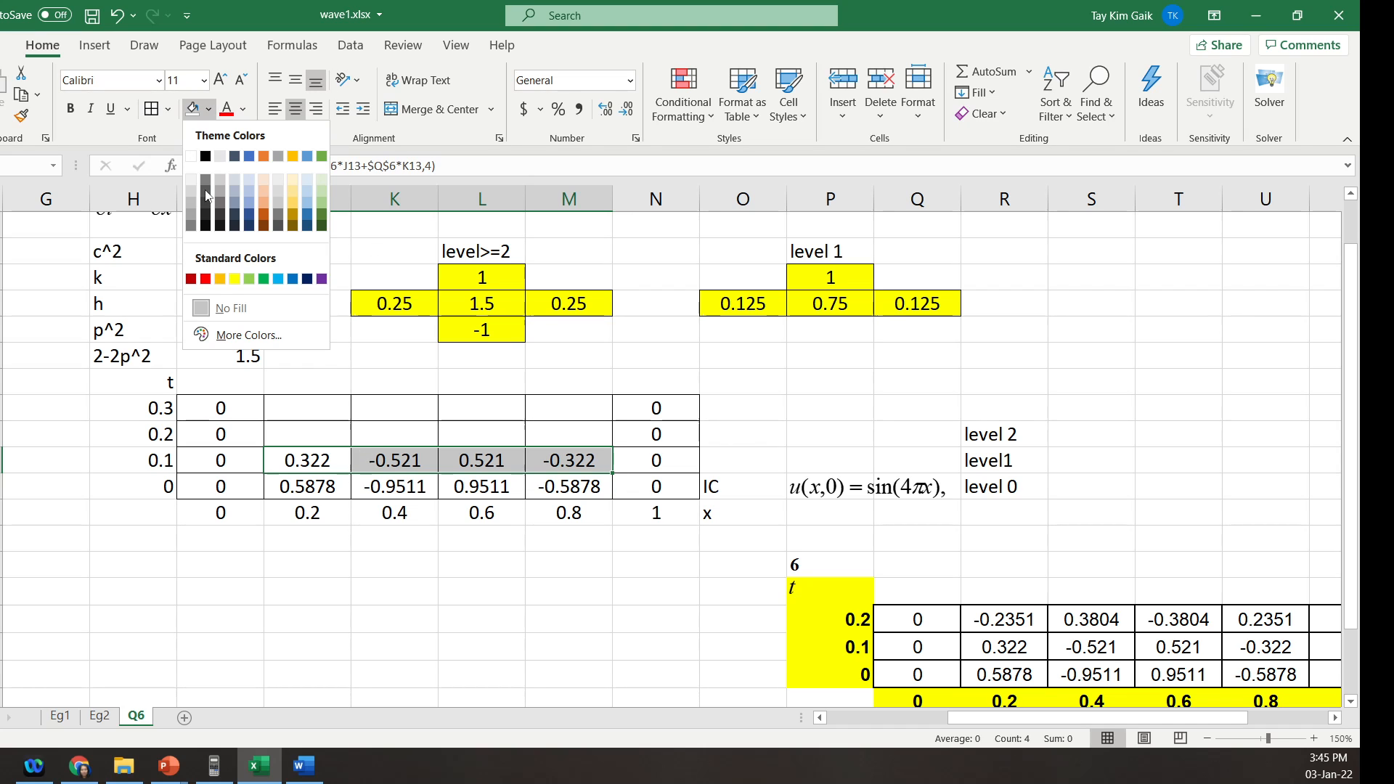
click(220, 278)
- Shade the level 1 coefficient cells P5 and O6:Q6 with the same orange fill
drag(809, 283, 820, 299)
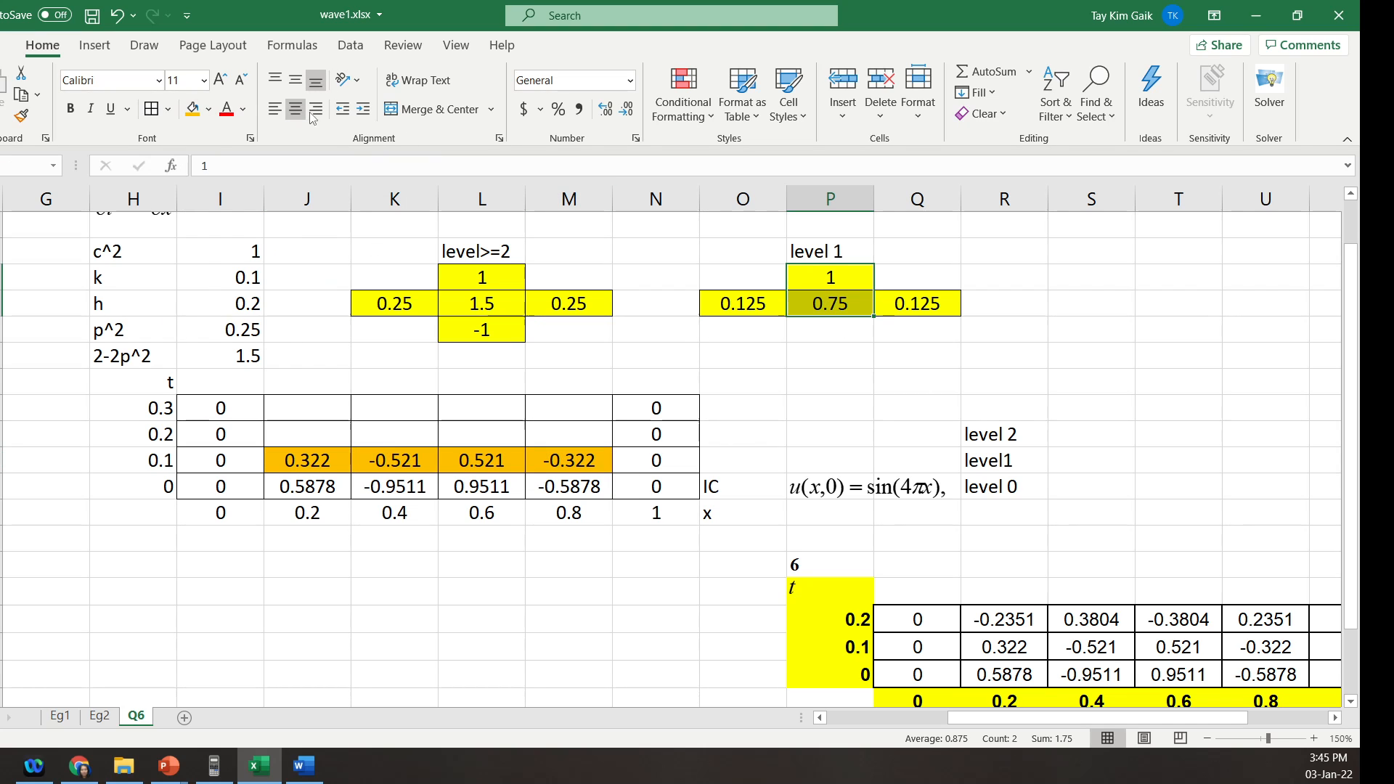
click(193, 110)
drag(708, 298, 902, 312)
click(194, 111)
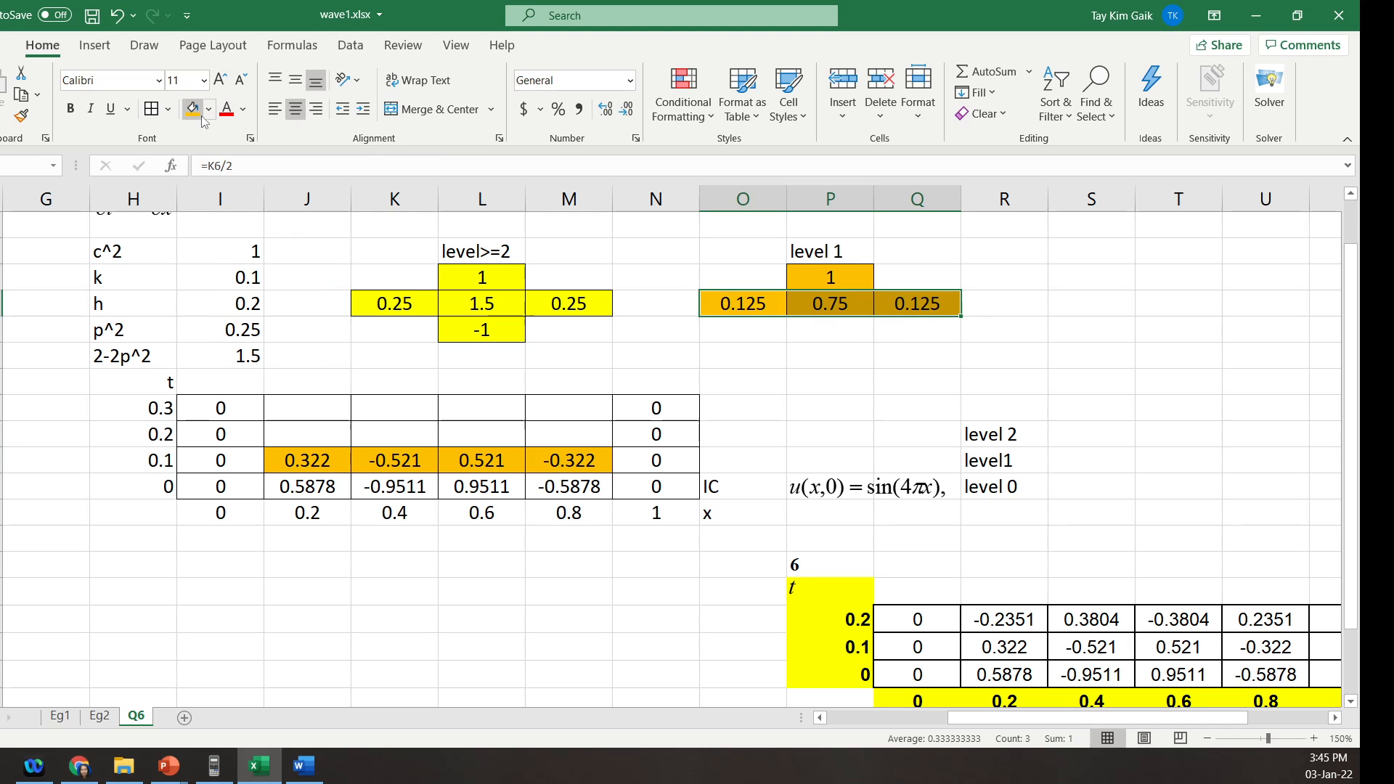
click(796, 372)
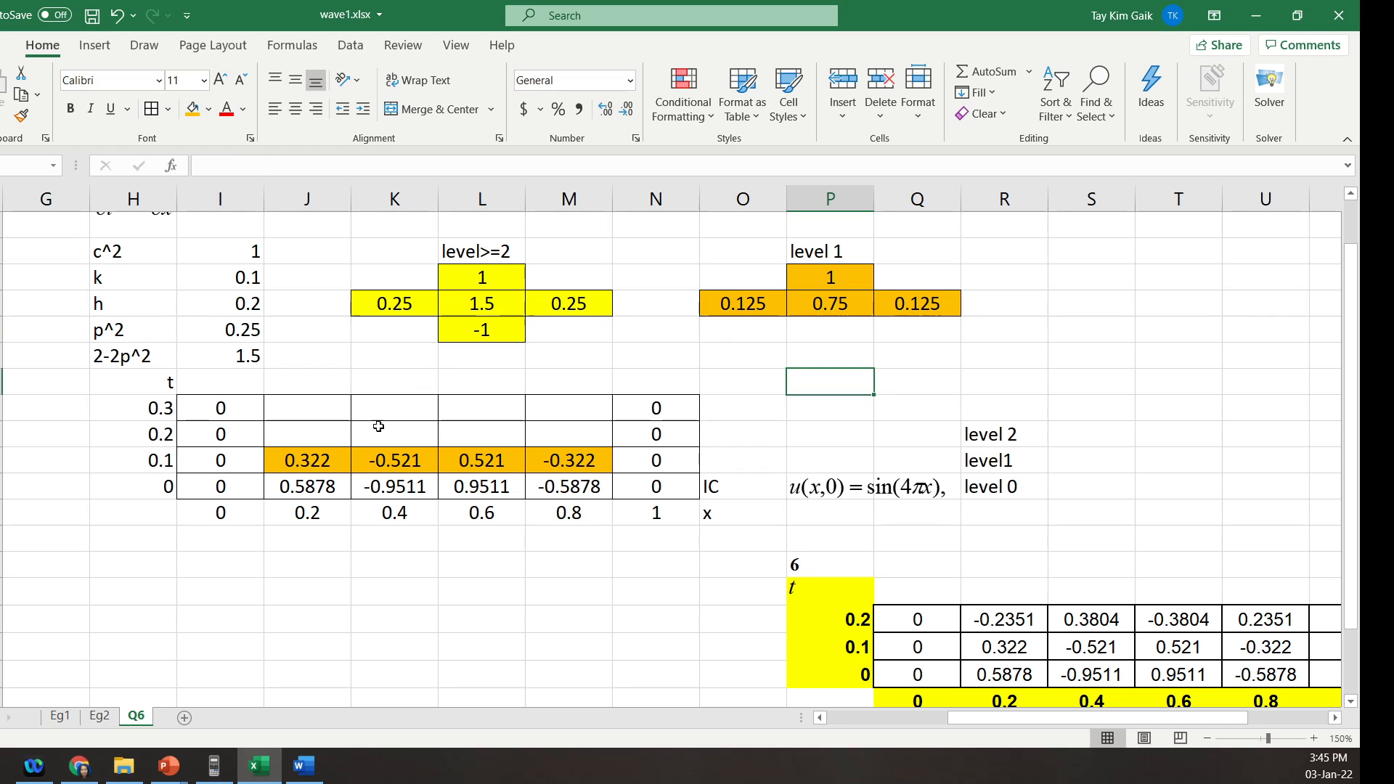
- Start the level 2 formula in J11 with the first term, =$K$6*I12, using an absolute reference to the coefficient
click(316, 434)
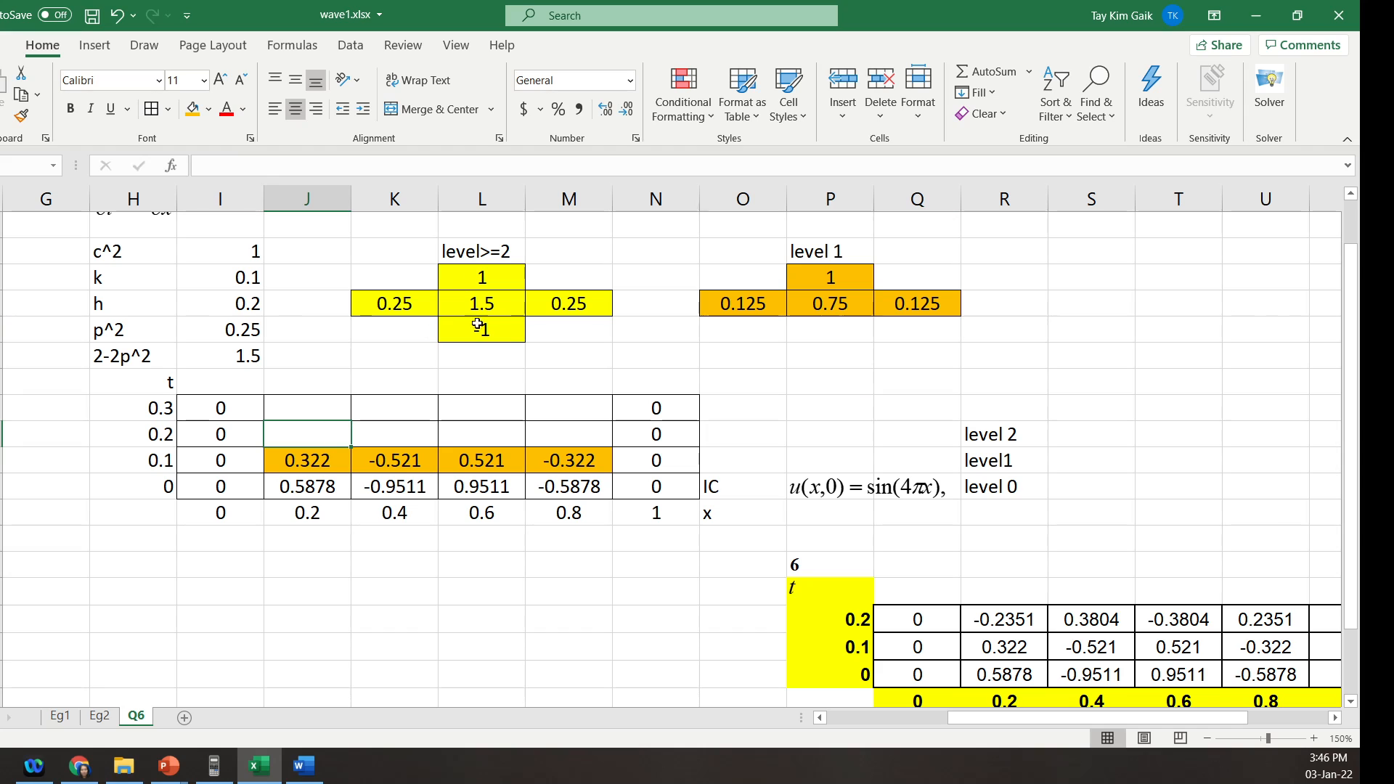
text(=)
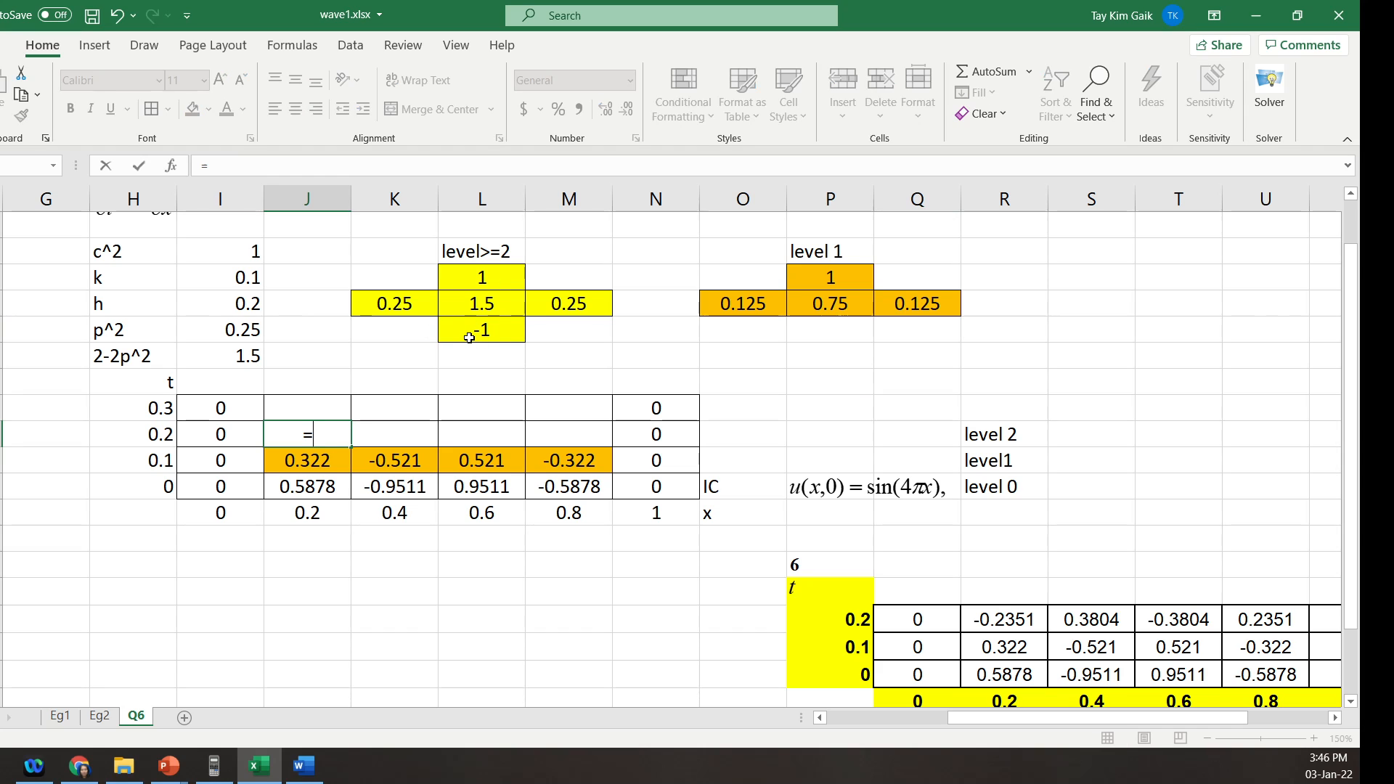
click(379, 305)
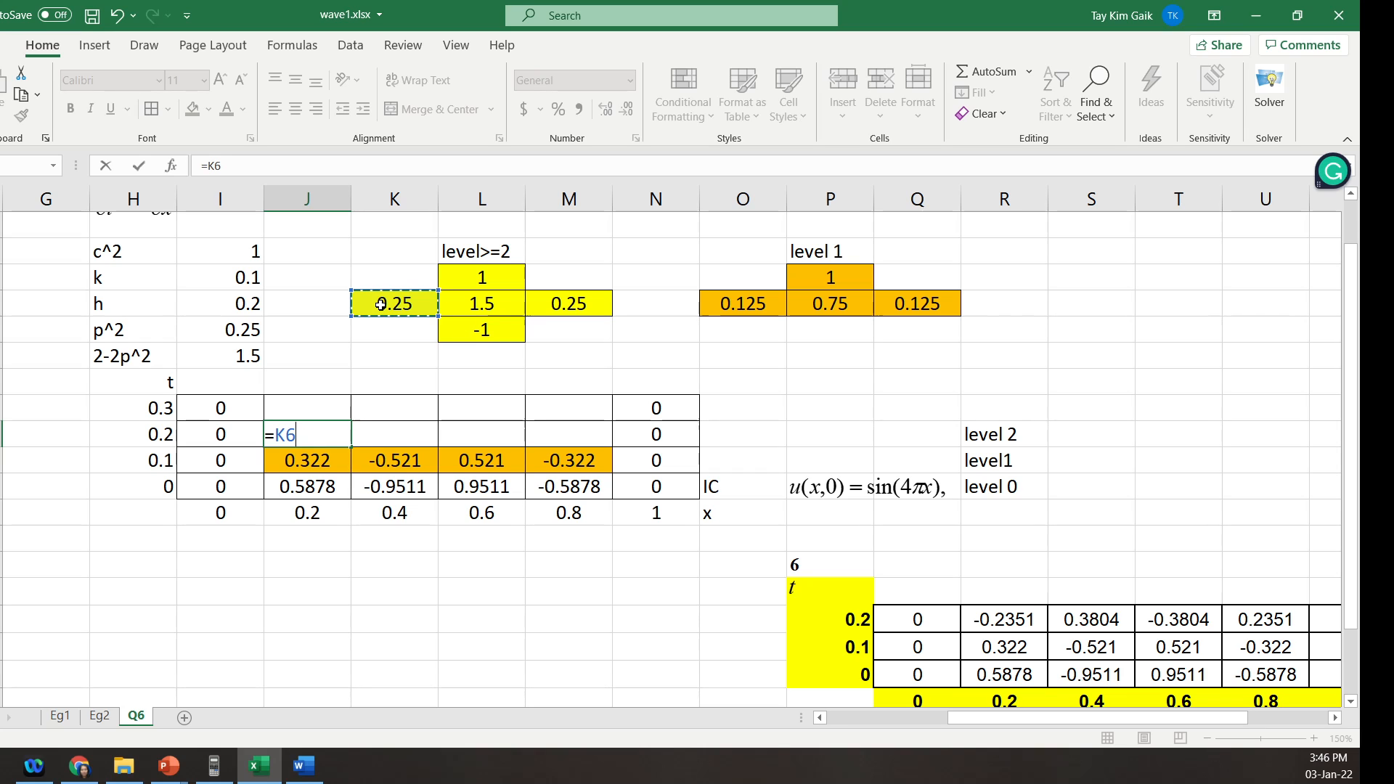
click(276, 434)
text($K$)
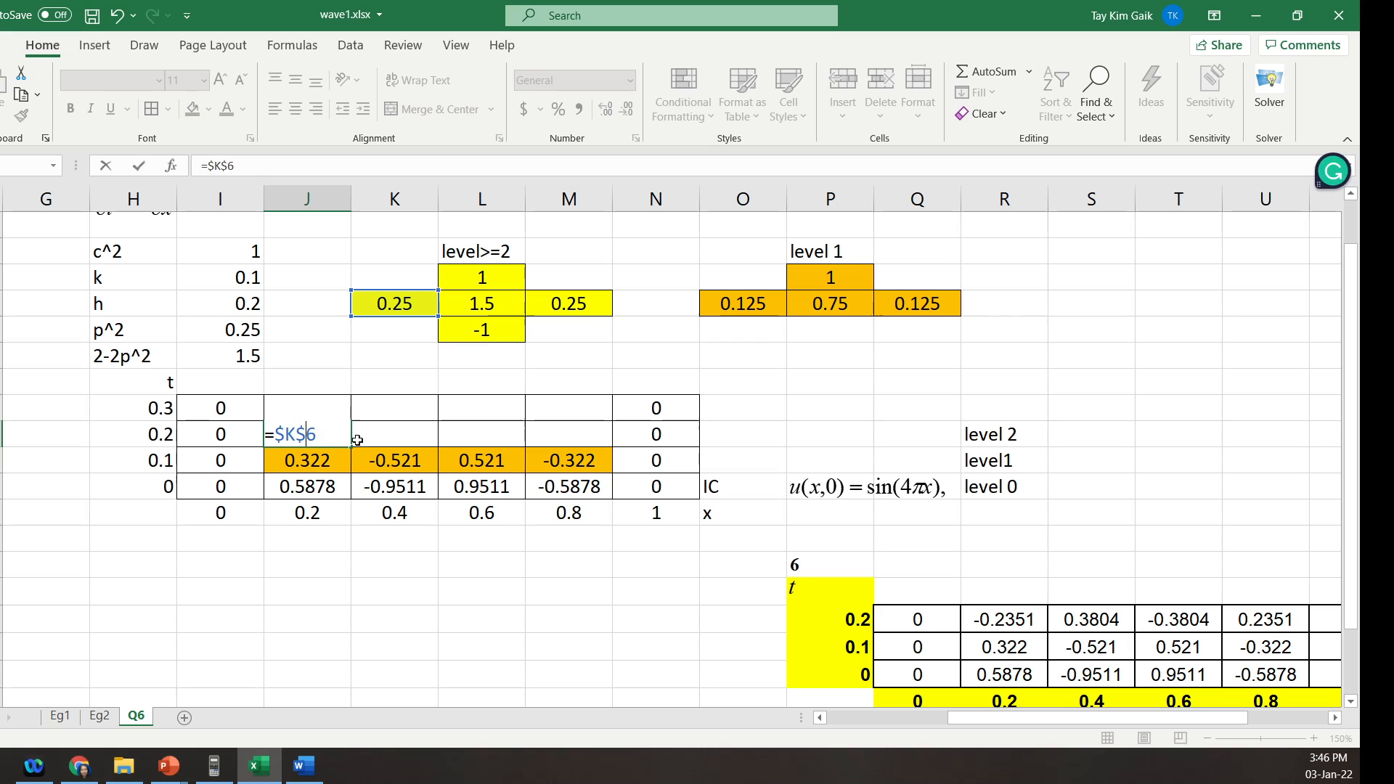
click(340, 433)
text(*)
click(237, 464)
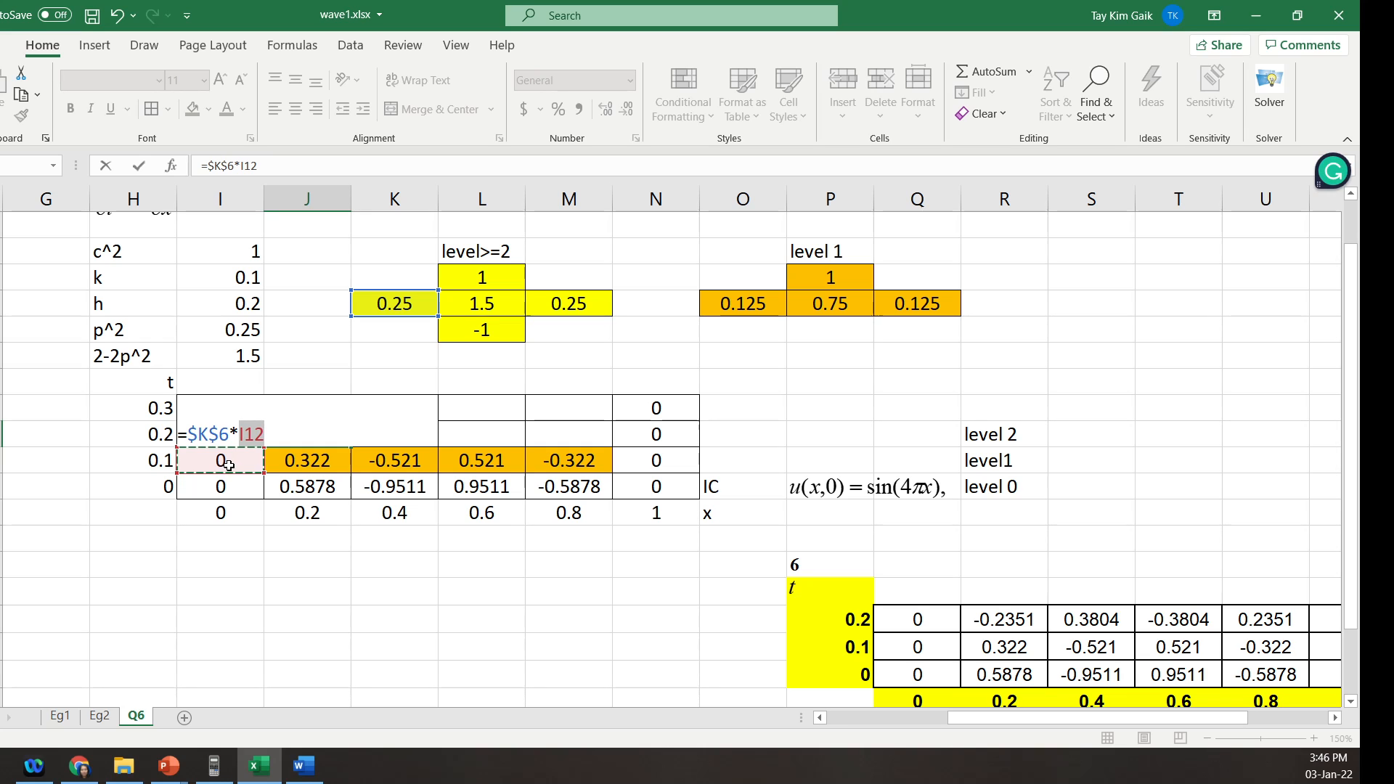
- Add the second term to the J11 formula so it reads =$K$6*I12+$L$6*J12
text(+)
click(492, 305)
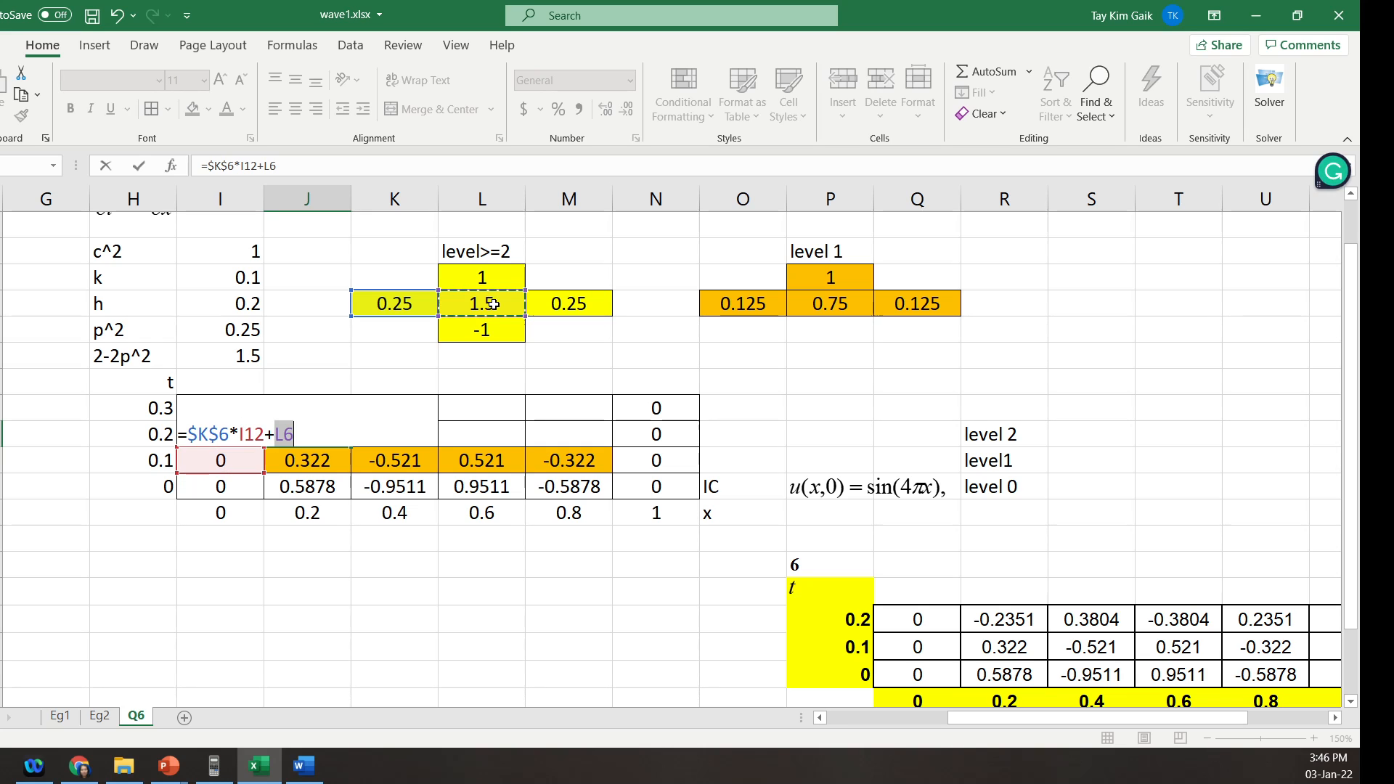
click(277, 434)
text($)
click(293, 433)
text($L$6*)
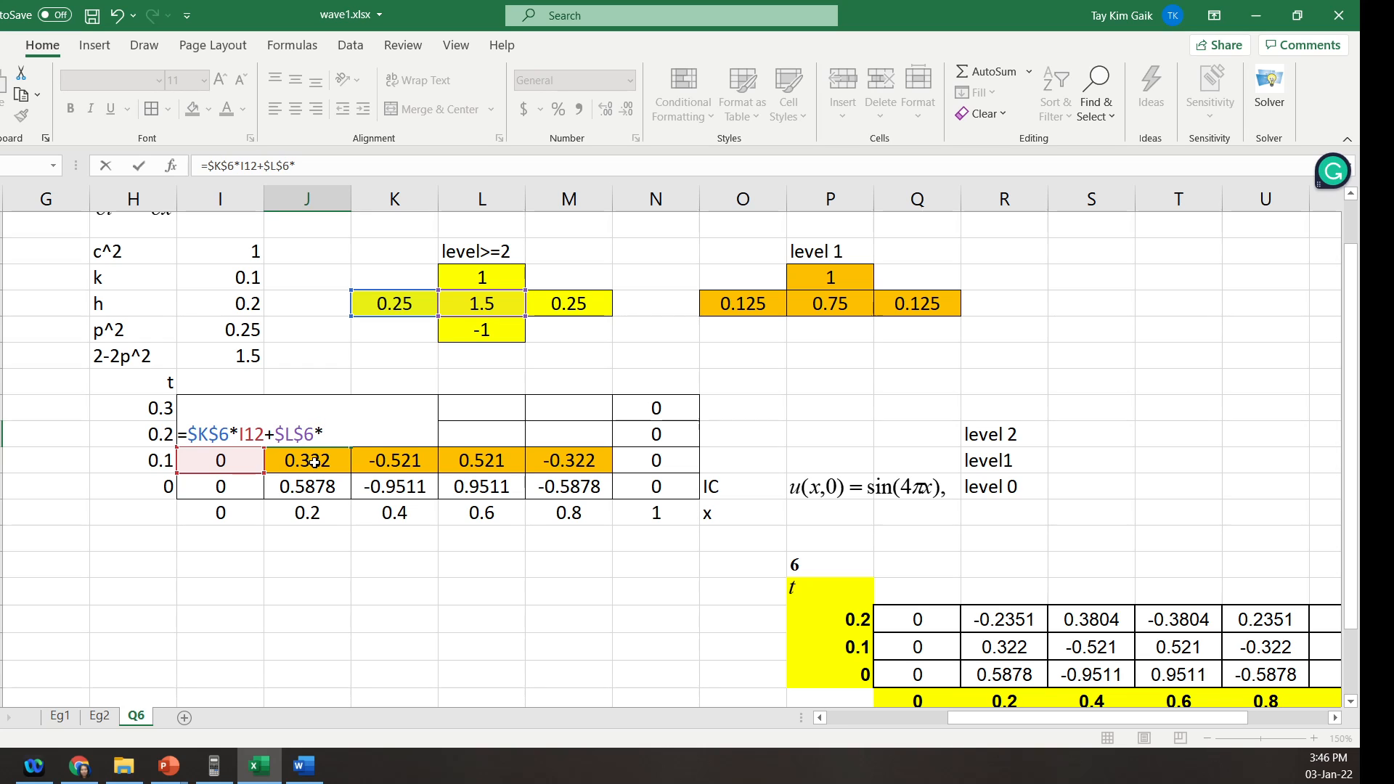
click(313, 463)
- Complete the J11 formula with the last two terms so it reads =$K$6*I12+$L$6*J12+$M$6*K12-J13
text(+)
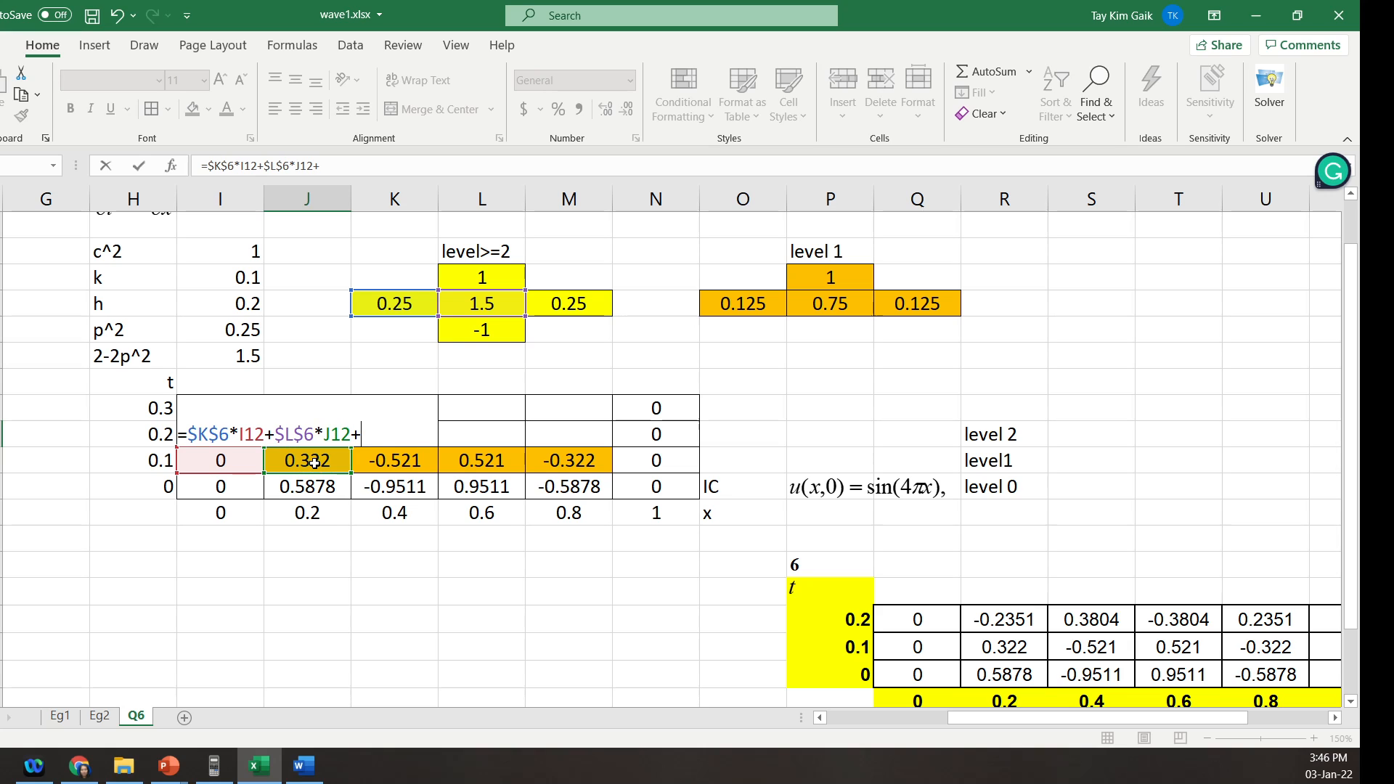
click(572, 307)
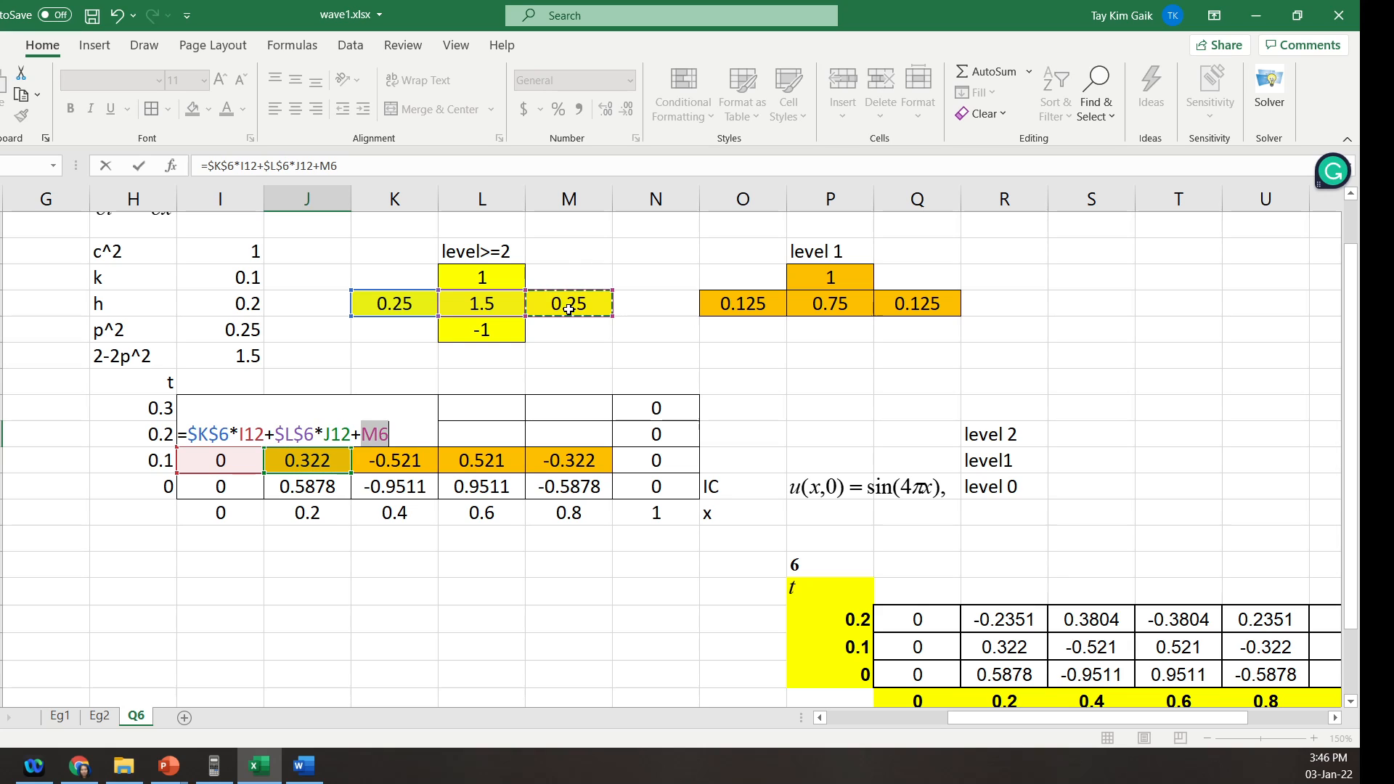
click(363, 434)
text($)
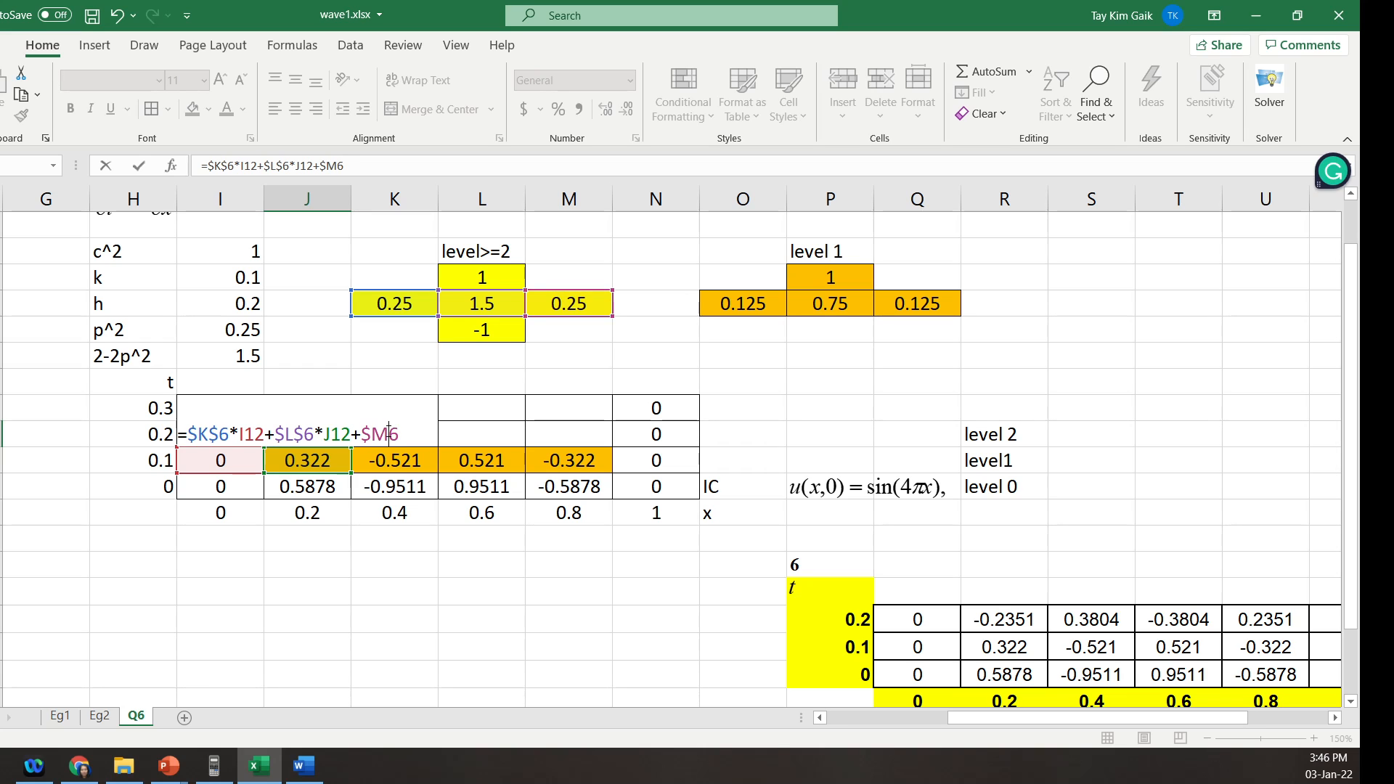
click(389, 433)
text($6*)
click(385, 466)
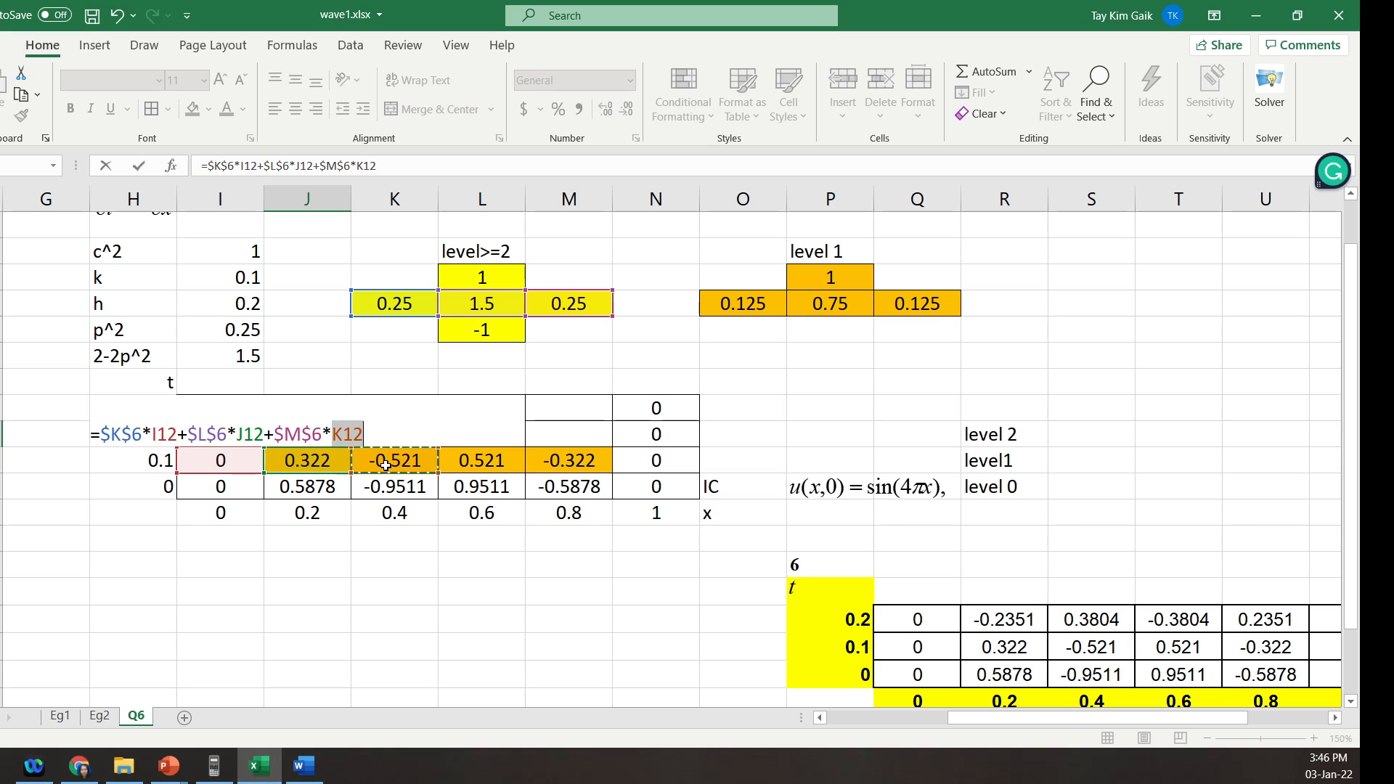
text(-)
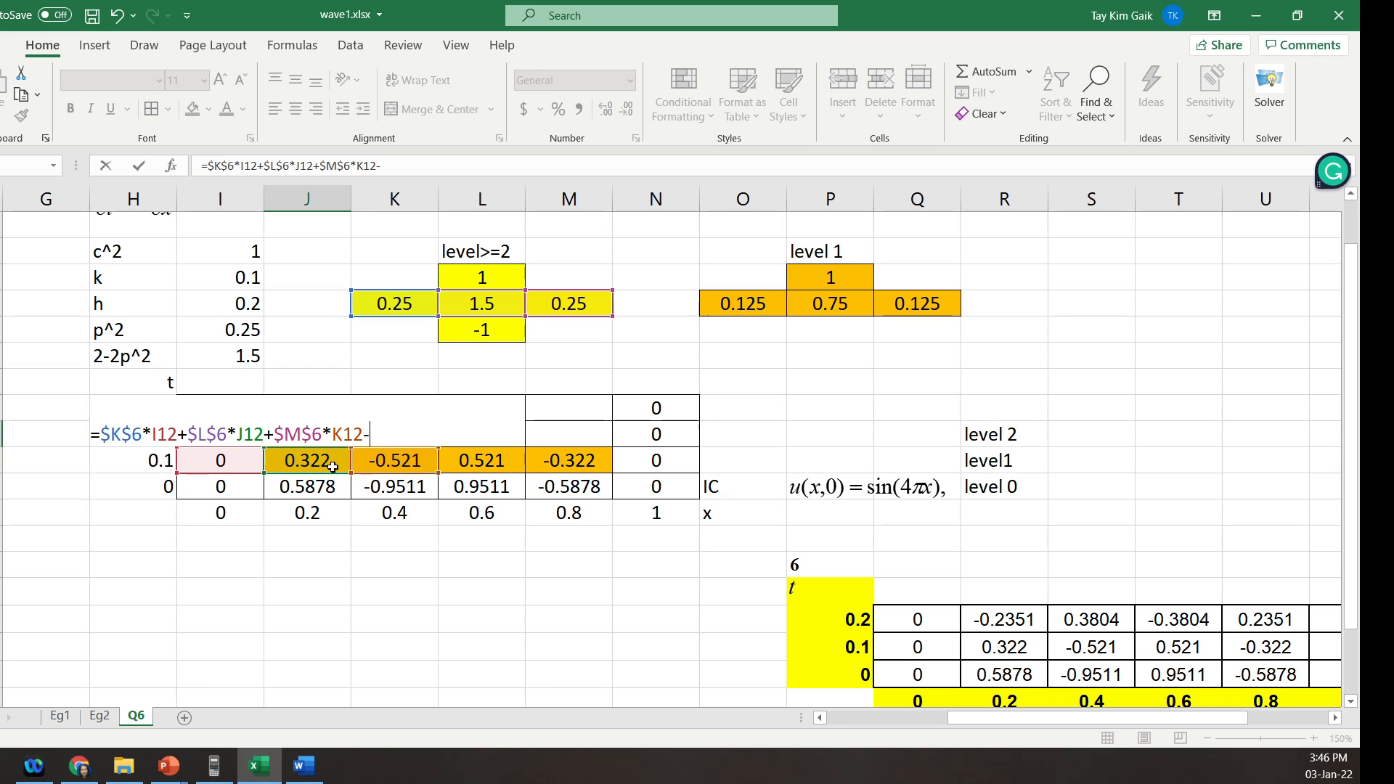
click(293, 487)
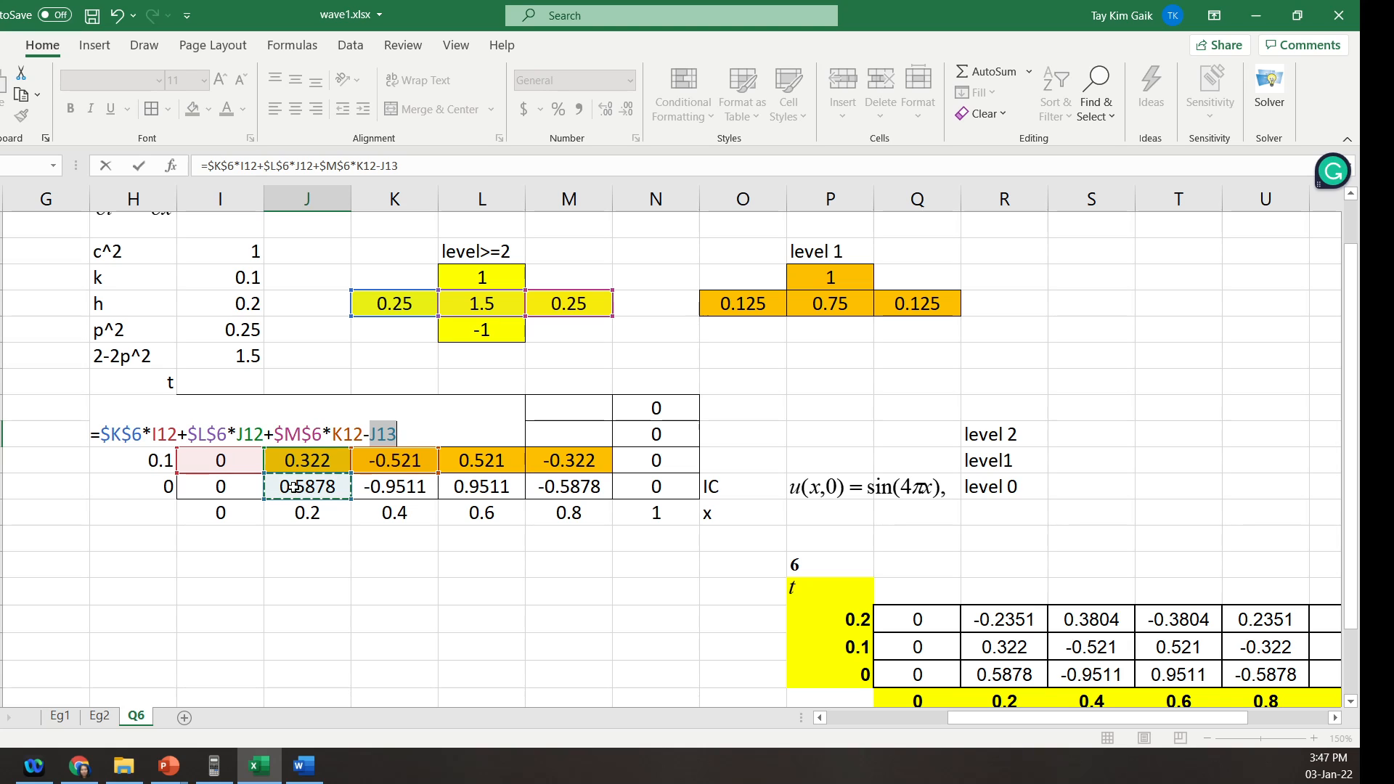
key(Return)
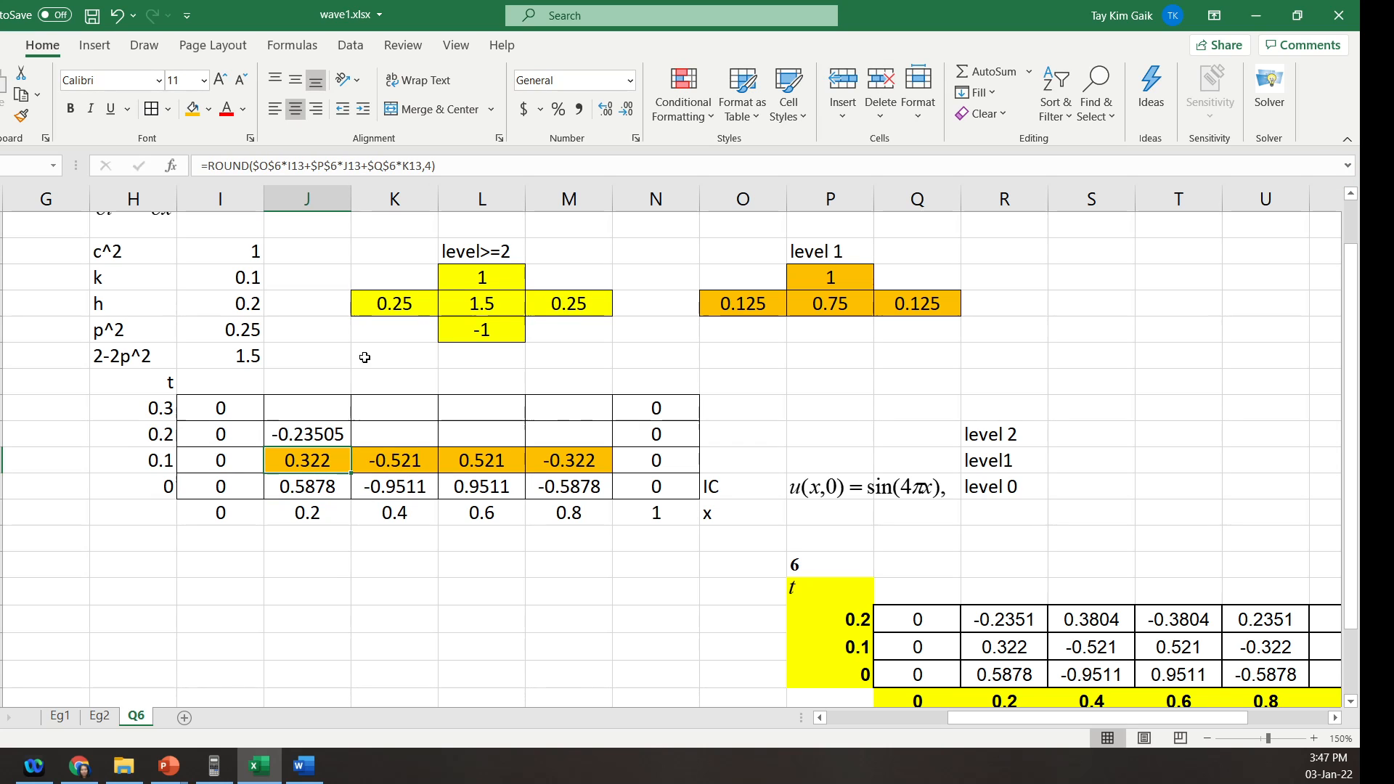
- Round the level 2 value in J11 to four decimals so the formula reads =ROUND($K$6*I12+$L$6*J12+$M$6*K12-J13,4)
click(308, 434)
click(205, 166)
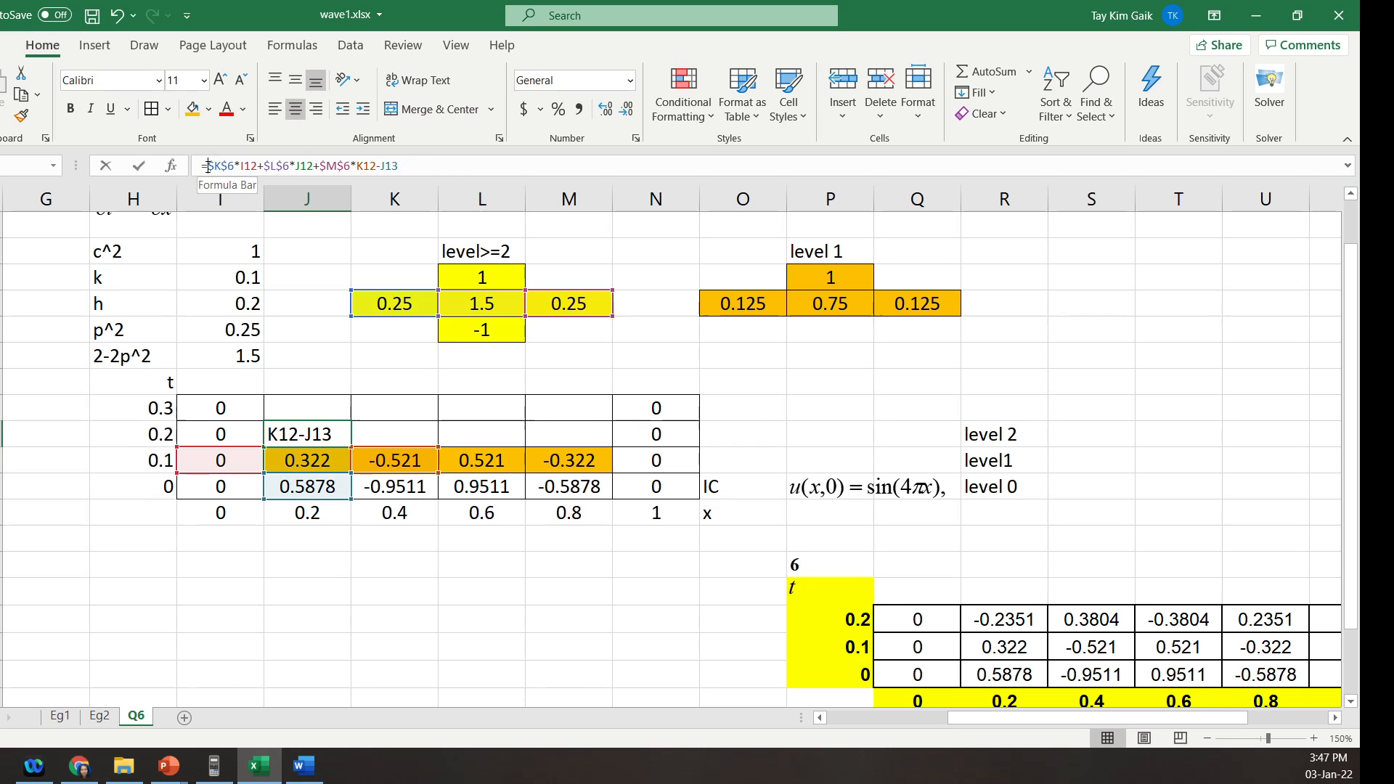
text(round()
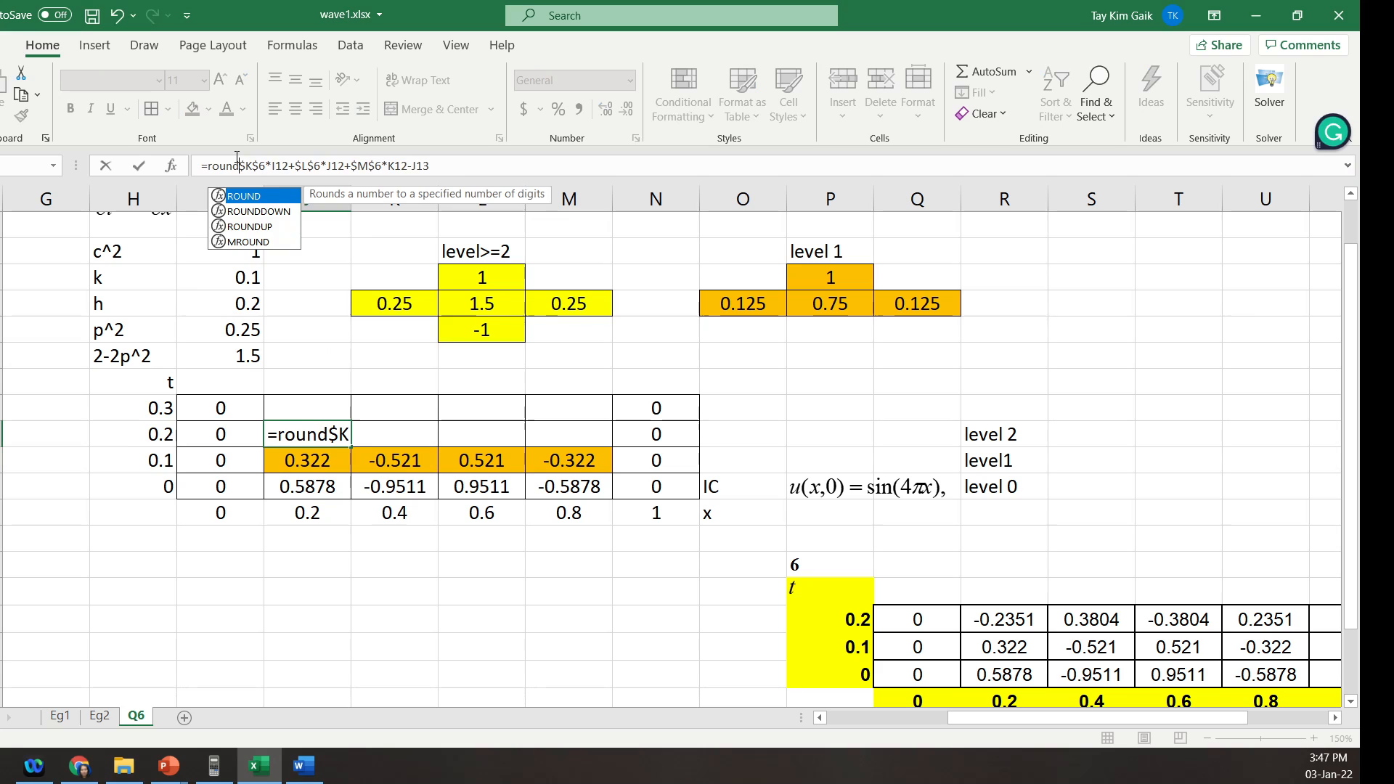
click(458, 165)
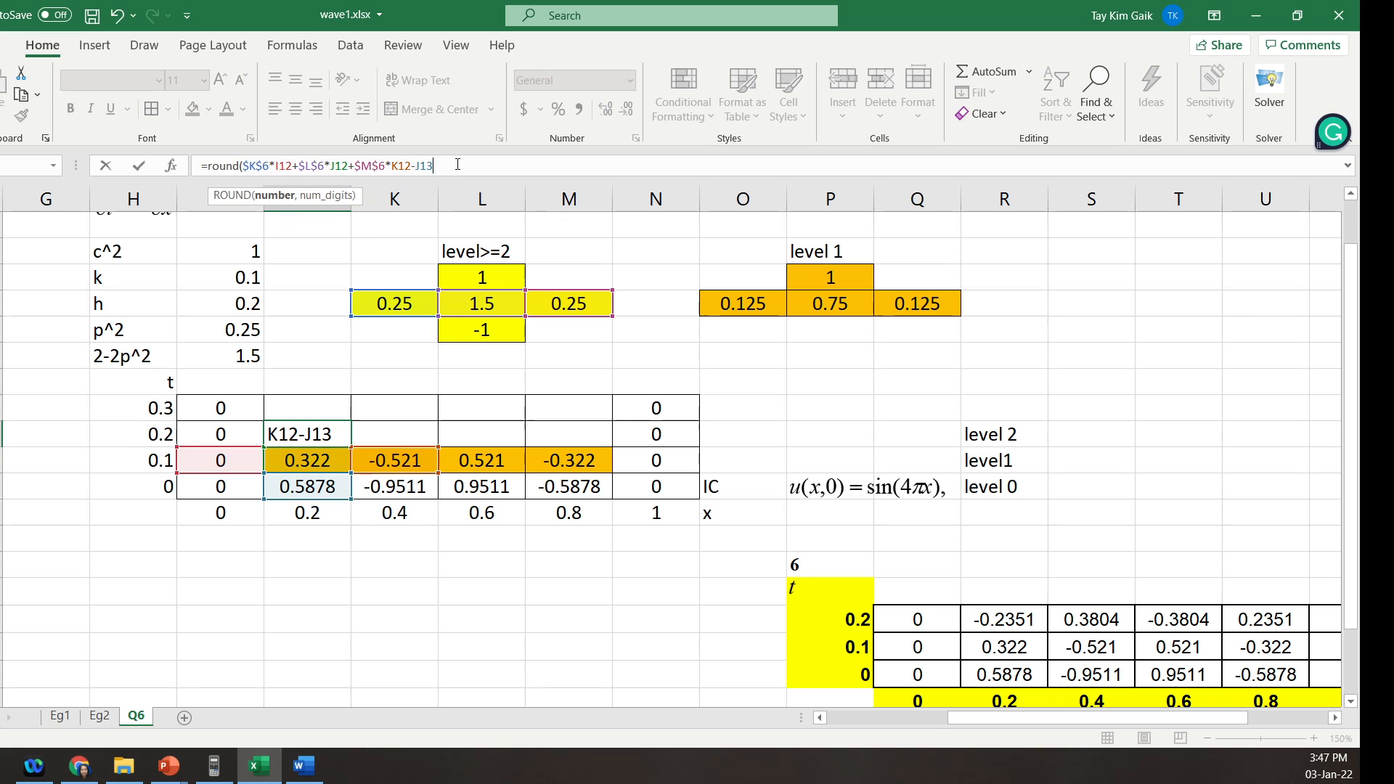
text(,4))
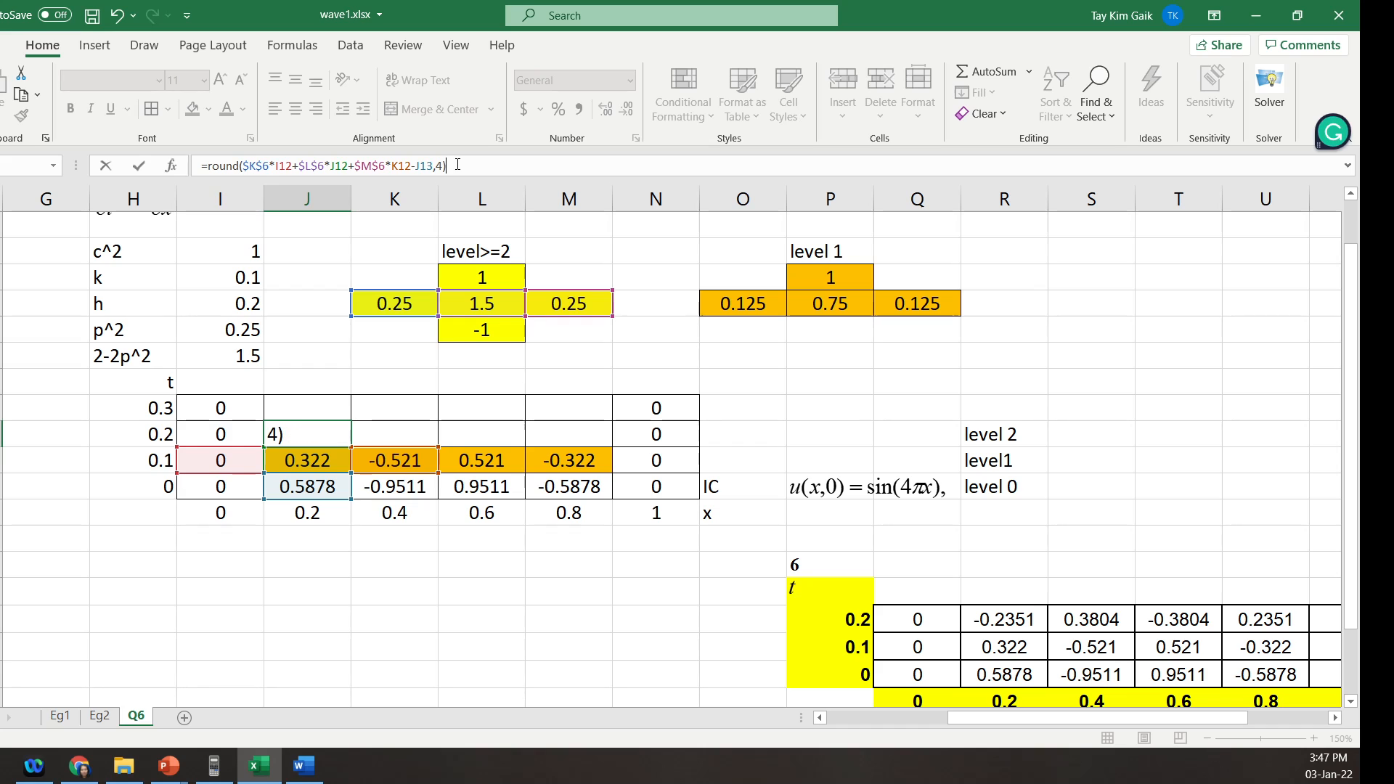
key(Return)
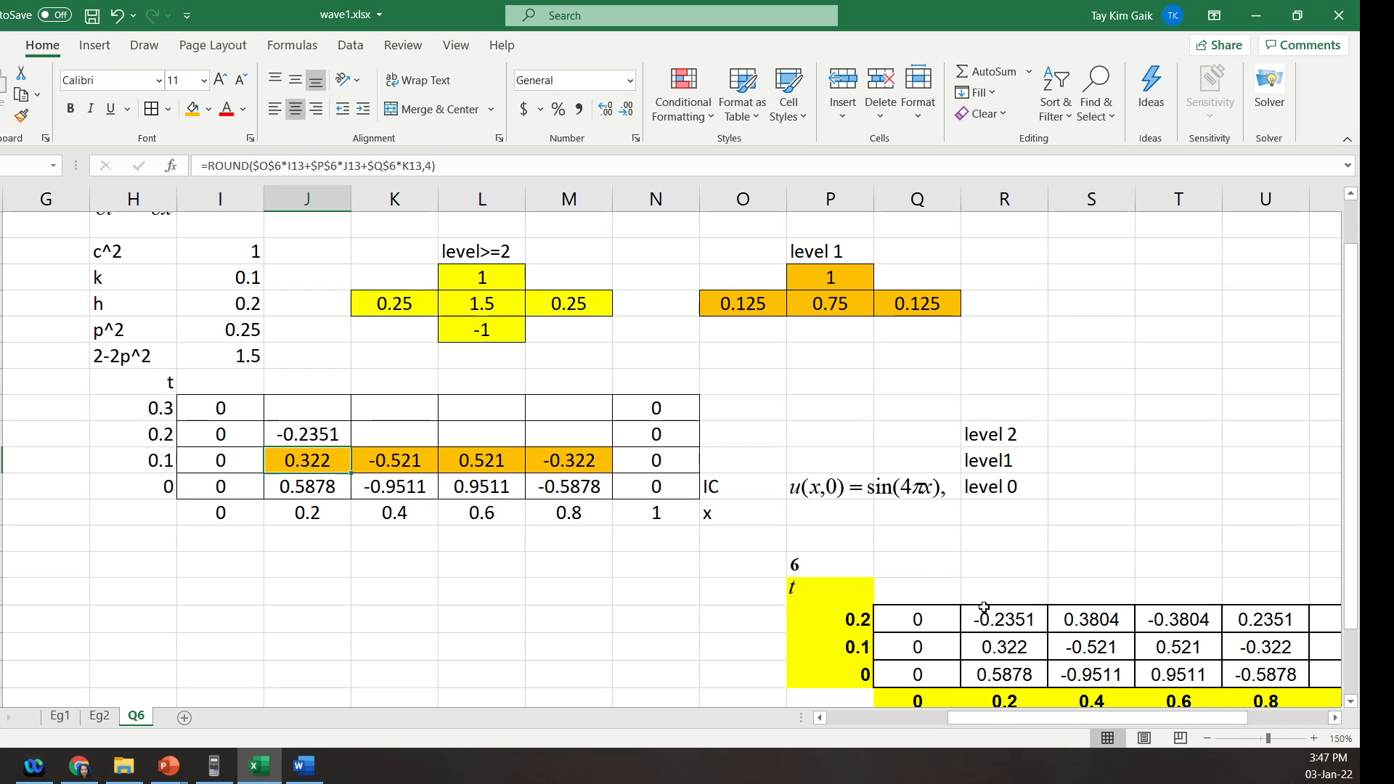
- Fill the J11 formula across the t = 0.2 row to M11 and extend row I11:N11 up into the t = 0.3 row
click(331, 434)
drag(352, 446, 573, 450)
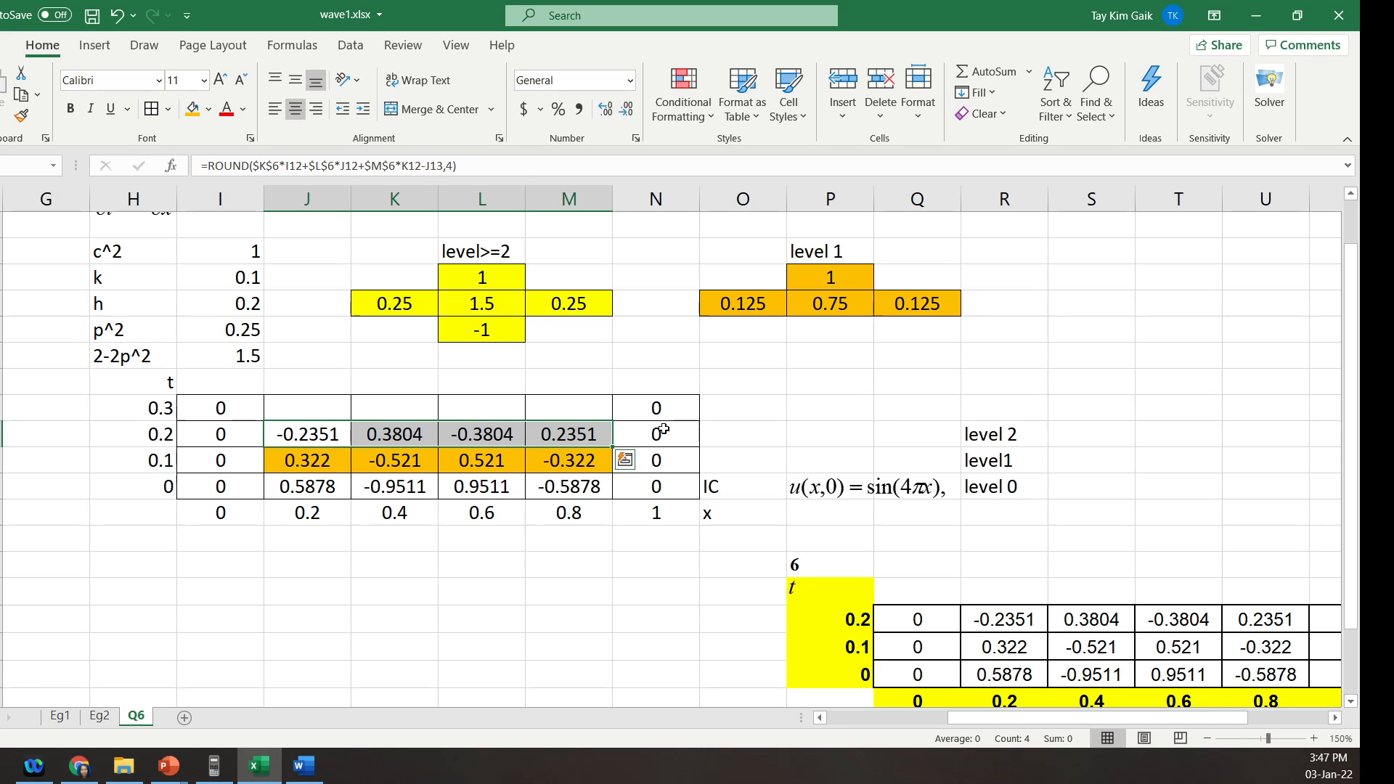
click(618, 557)
drag(282, 440, 562, 446)
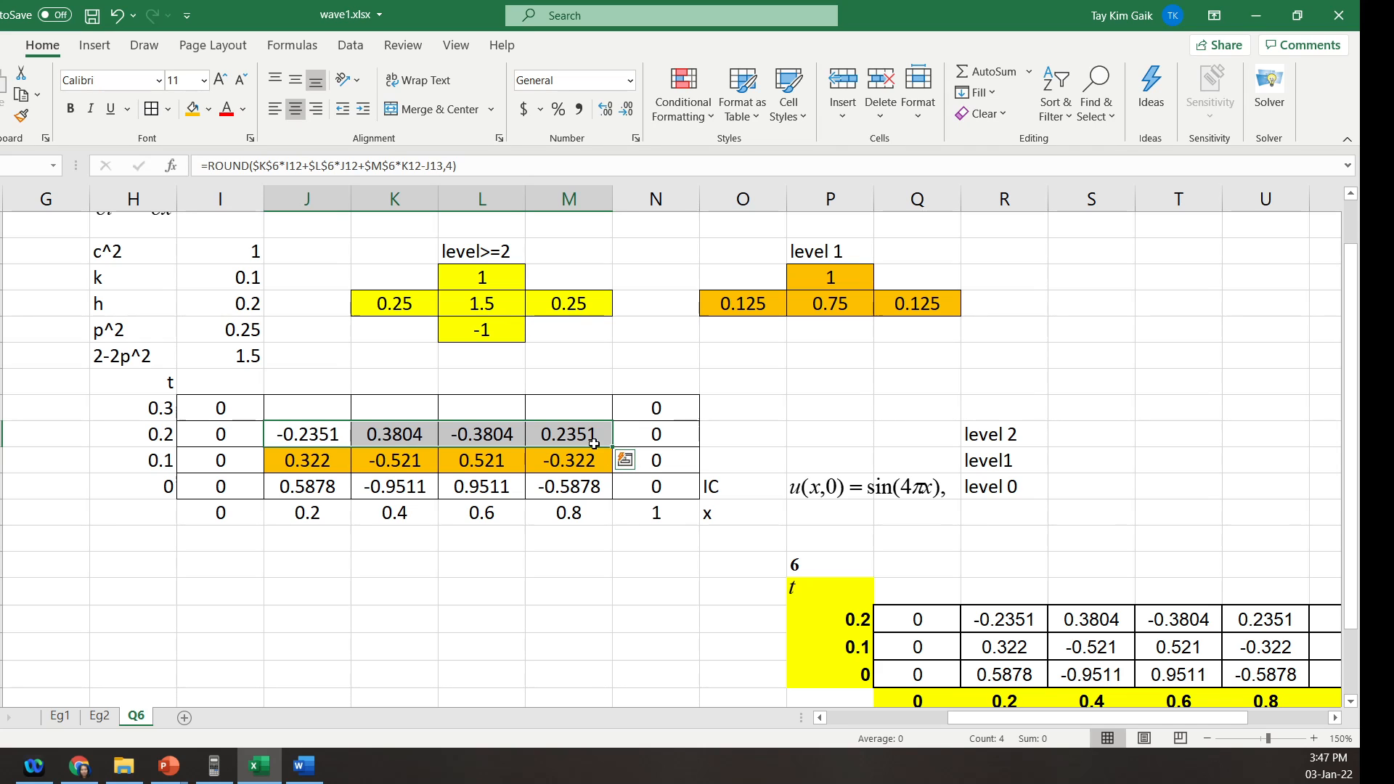
drag(197, 431, 697, 404)
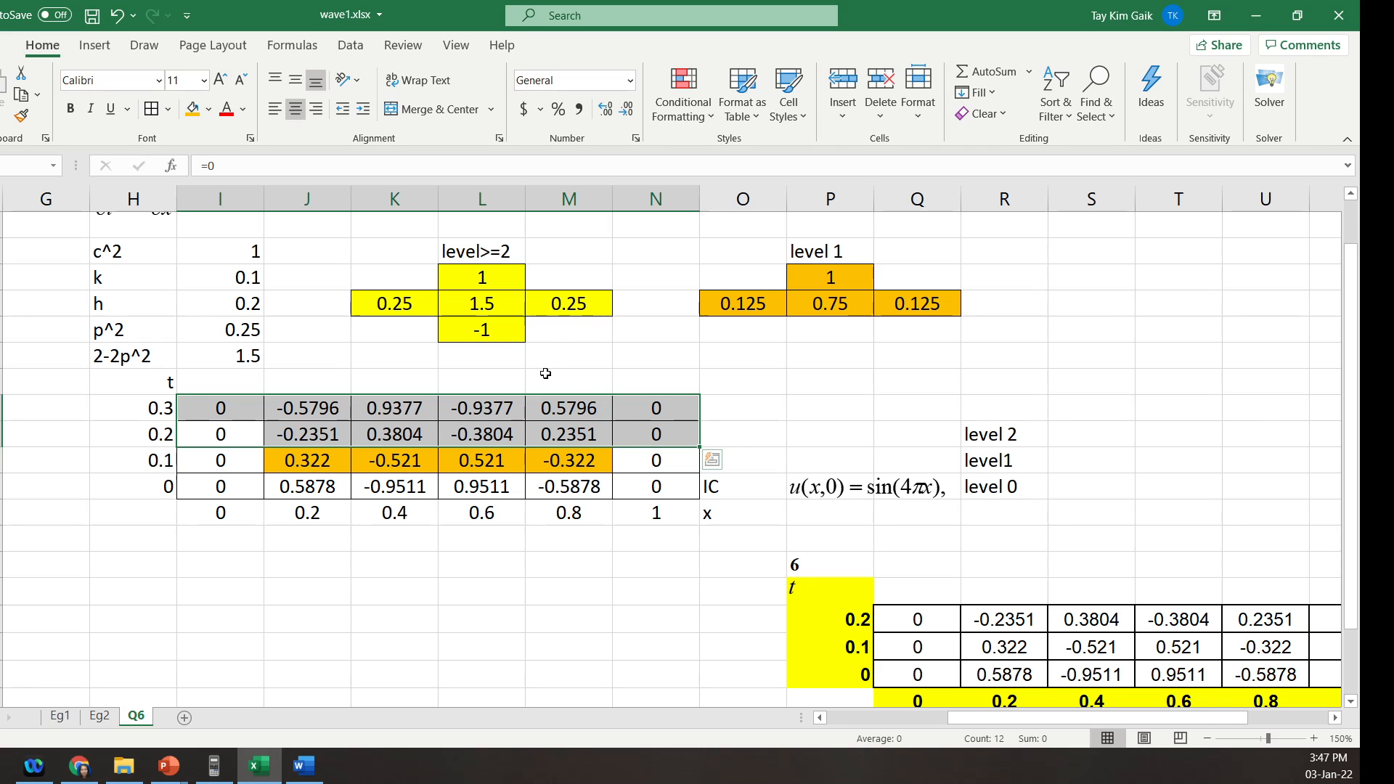
click(771, 407)
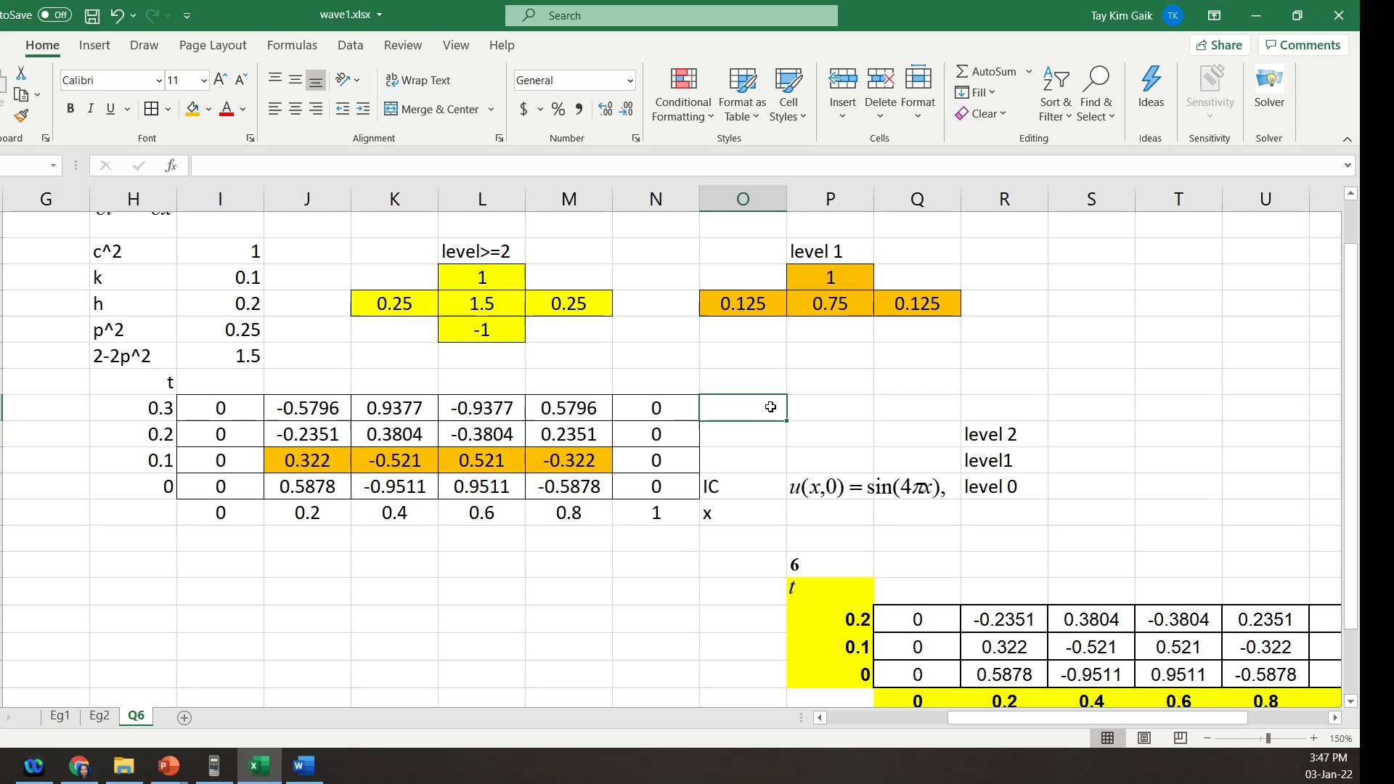
- Shade the level 2 and level 3 values in J10:M11 yellow to match the level>=2 coefficients
drag(297, 420, 548, 434)
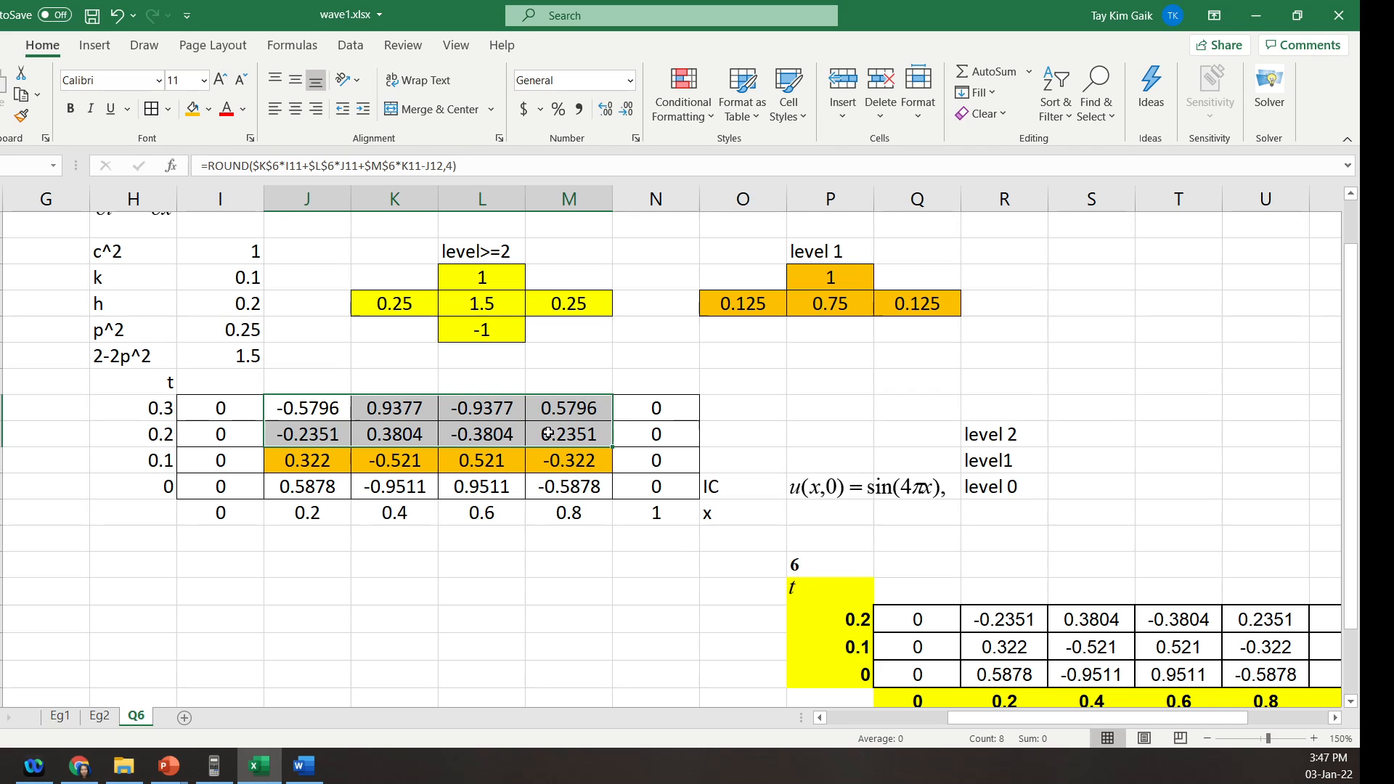
click(208, 109)
click(240, 276)
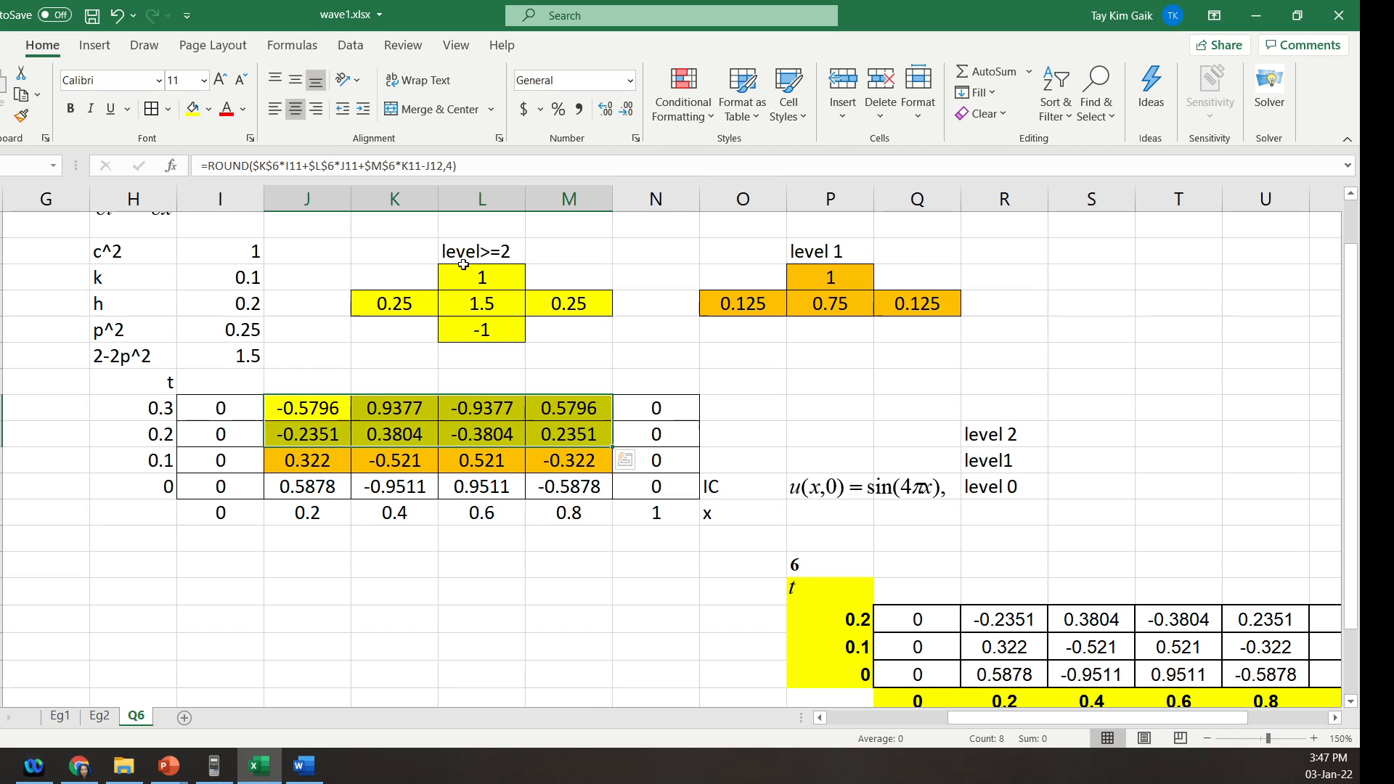